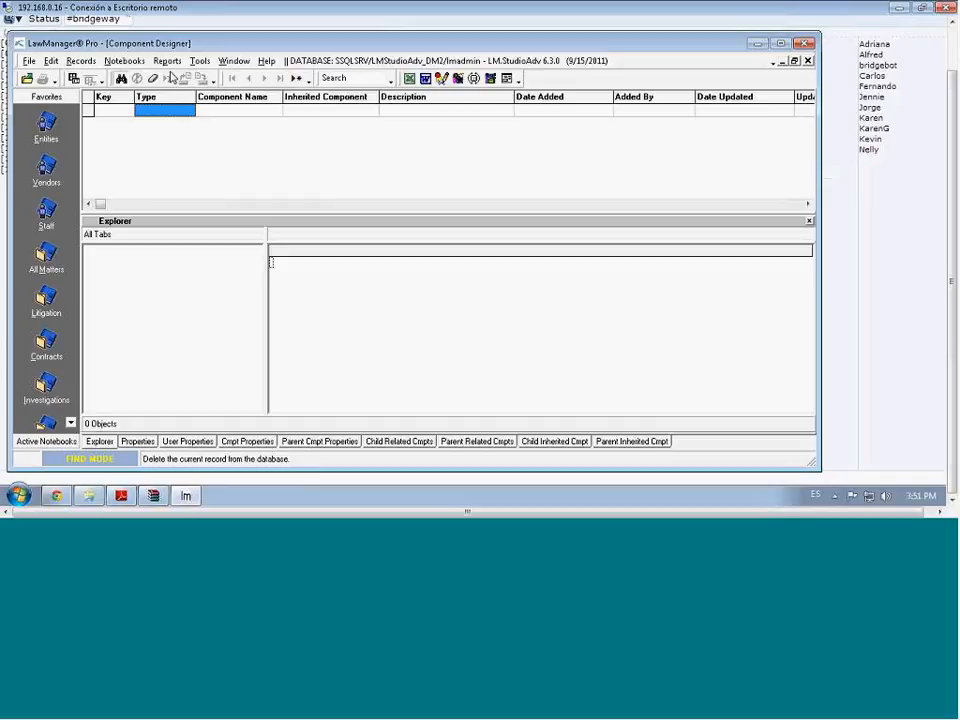
Open the Component Designer notebook from the notebook list
click(125, 62)
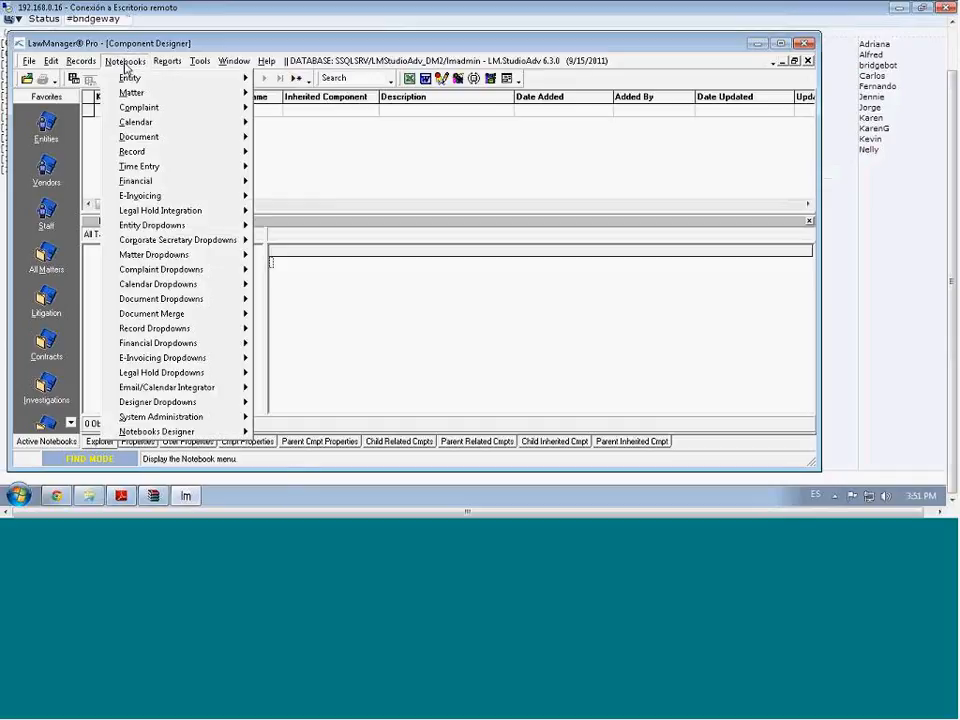
mouse_move(216, 434)
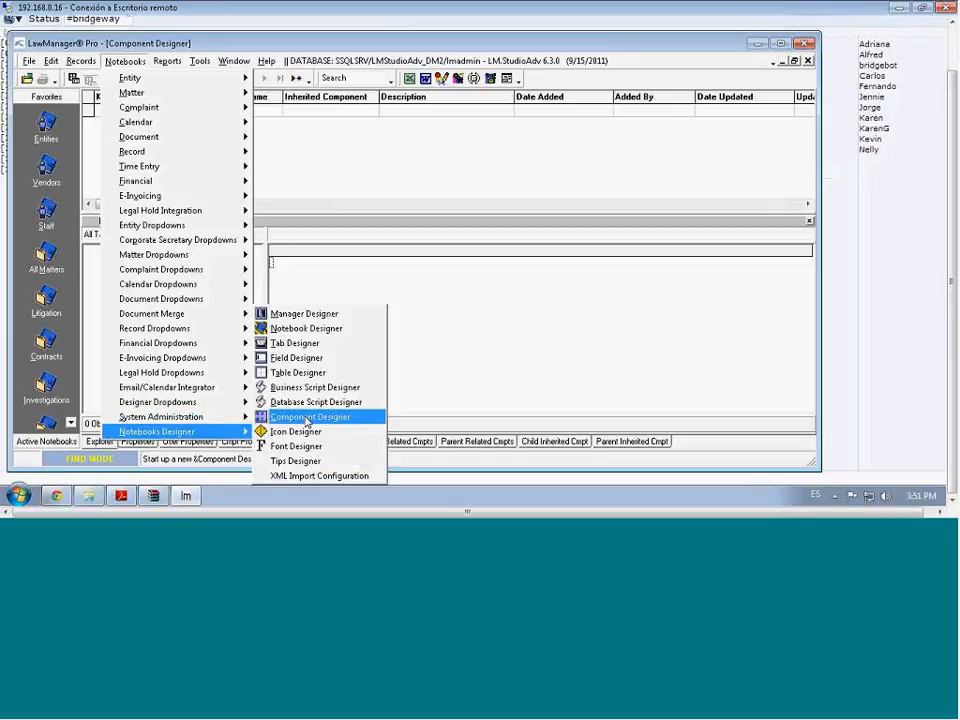
click(307, 421)
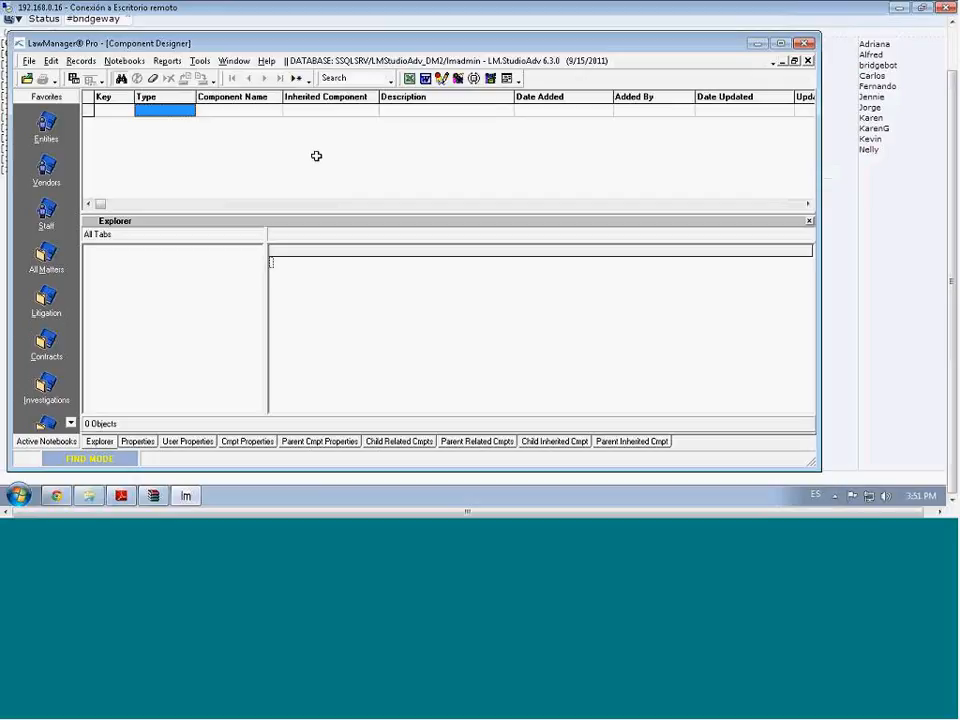
click(136, 64)
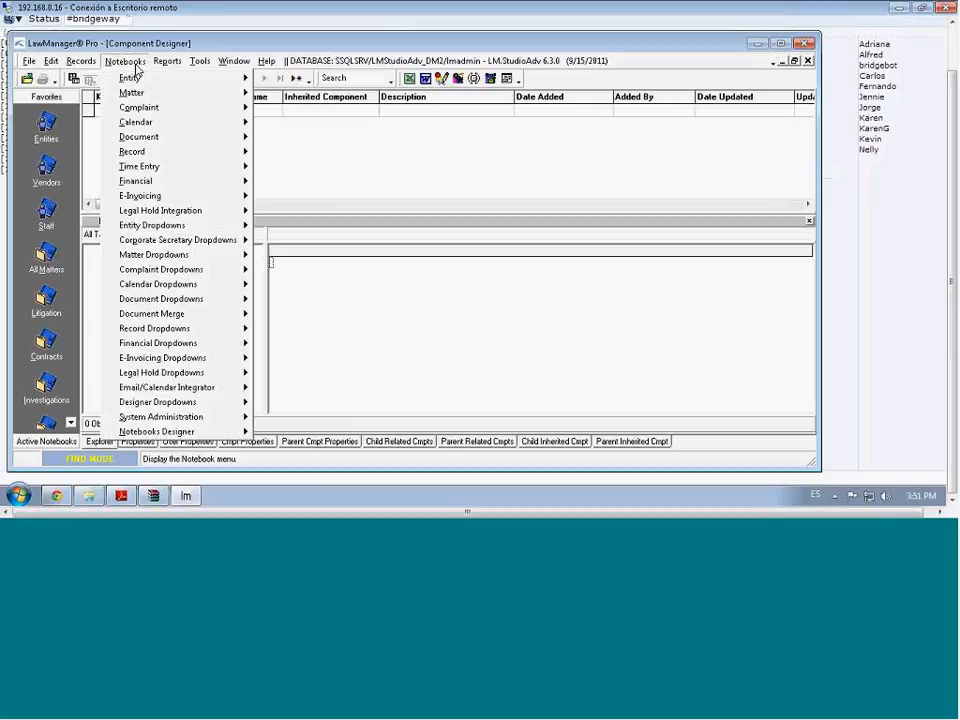
click(142, 51)
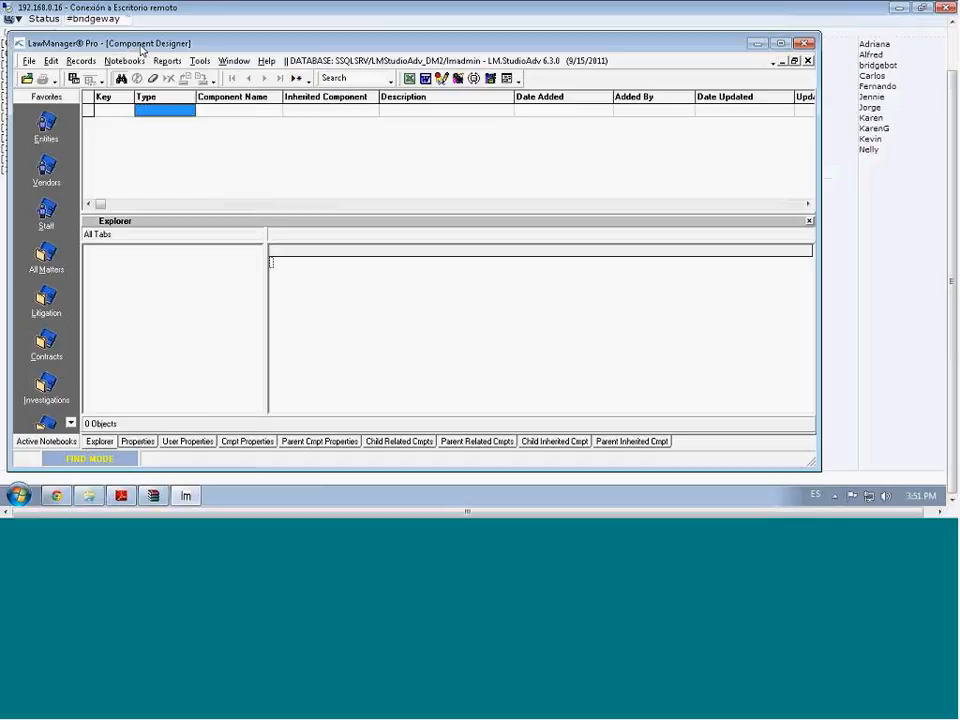
Search for components of type ReportForm, returning ReportForm1RF and BaseReportFormRF
click(172, 110)
click(187, 111)
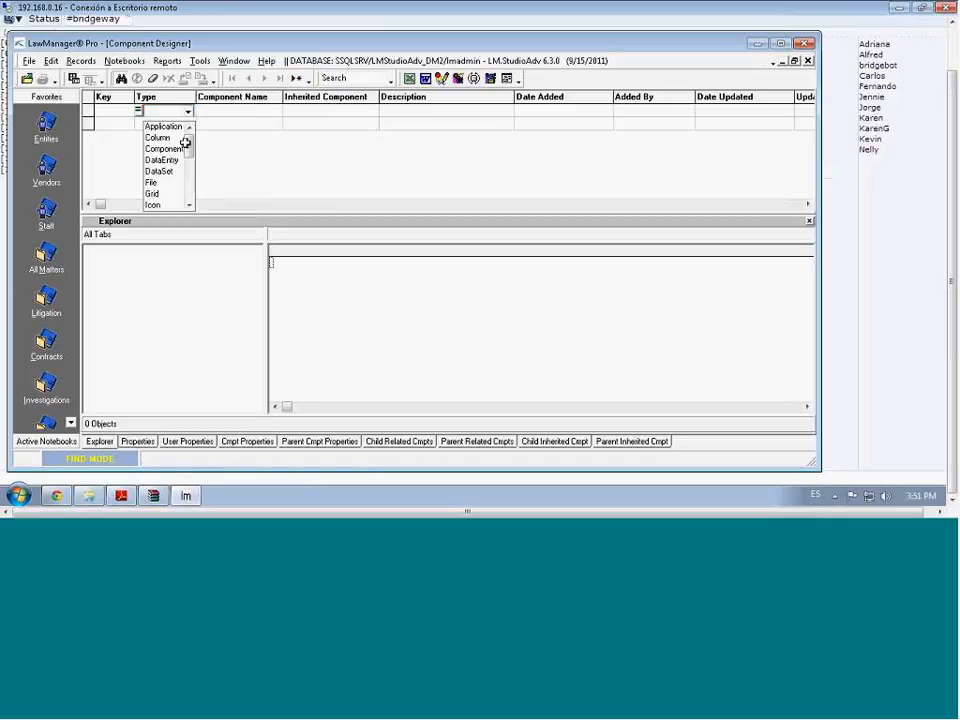
click(191, 182)
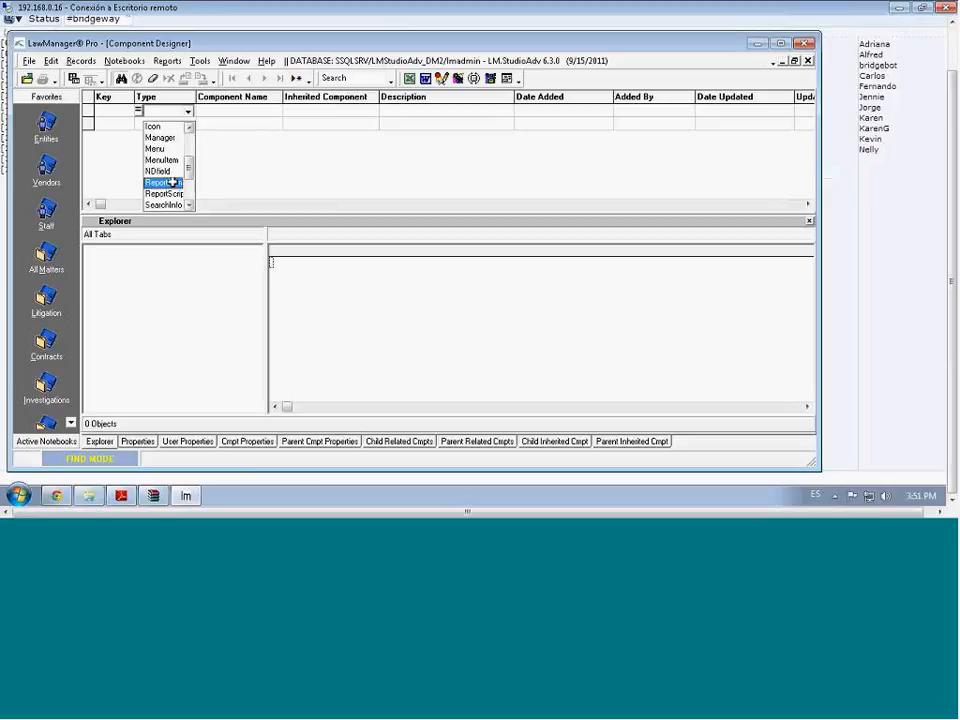
click(172, 182)
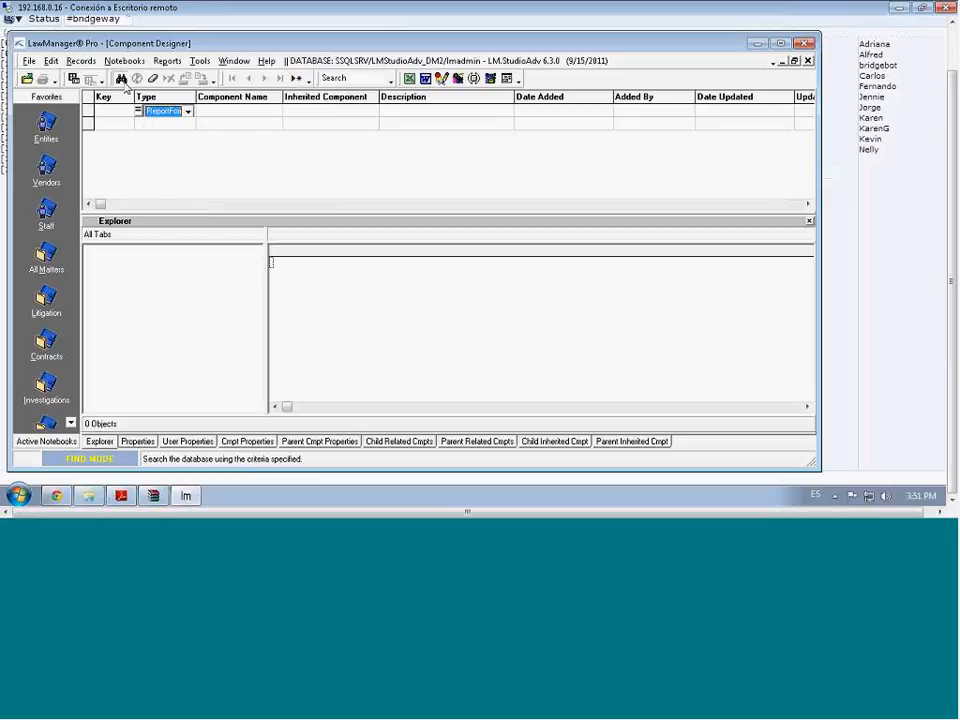
click(121, 79)
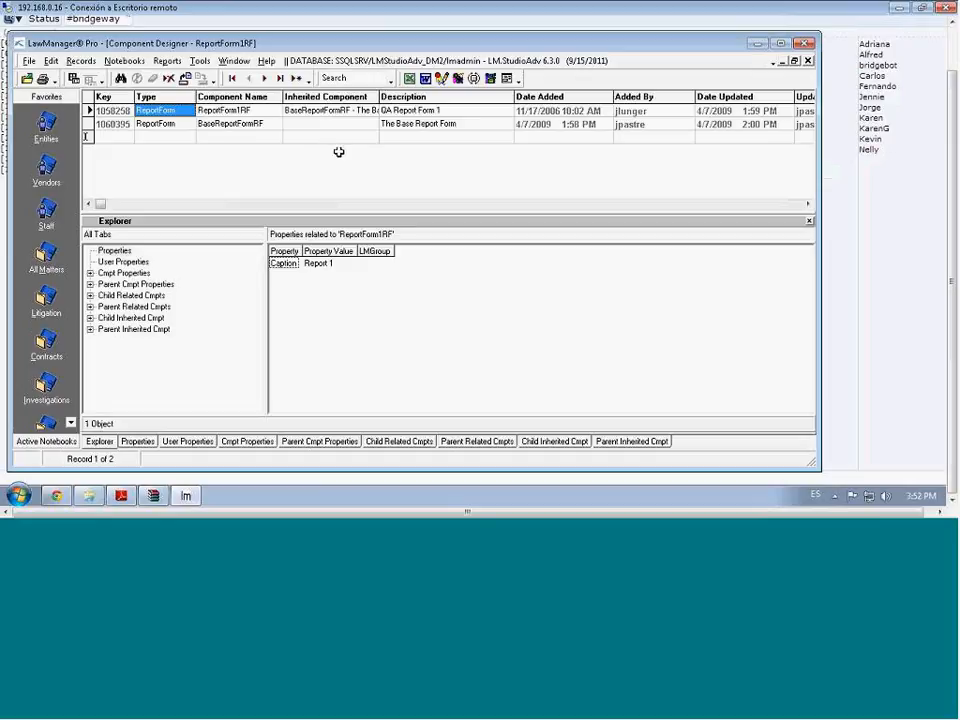
Search on types ReportForm and ReportScript, adding ReportForm1Script1RS and BaseReportScriptRS to the list
click(122, 80)
click(171, 124)
click(168, 126)
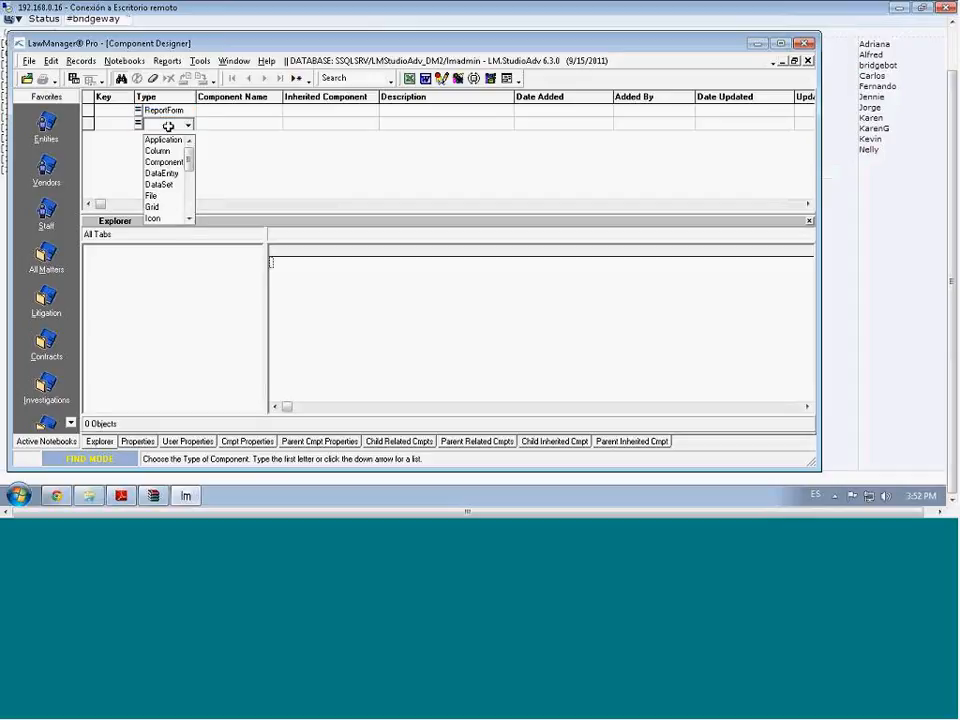
click(188, 189)
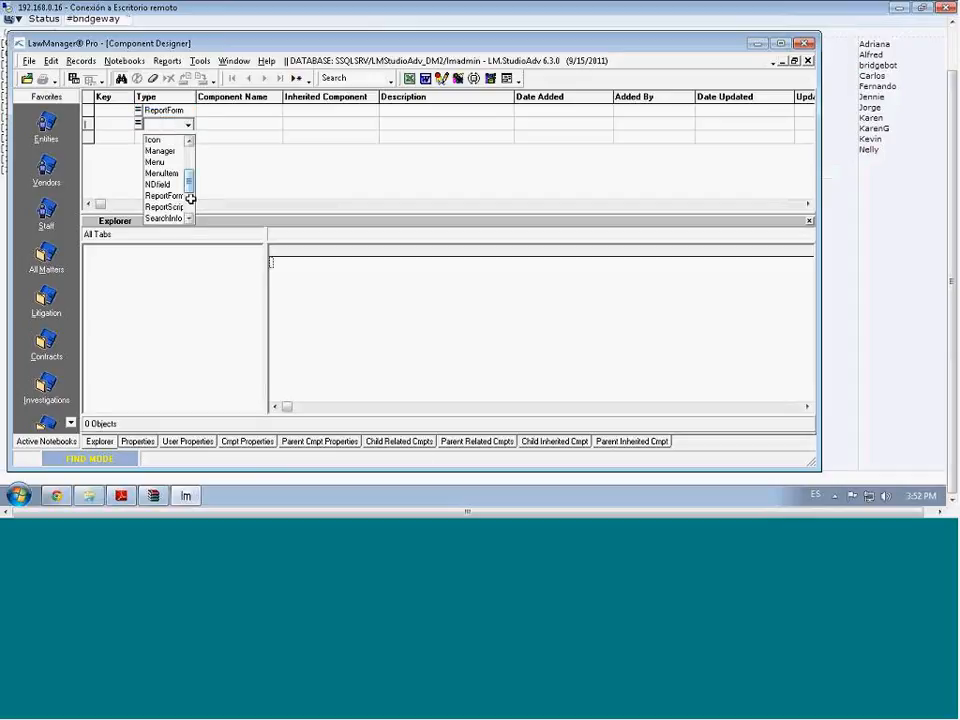
click(170, 206)
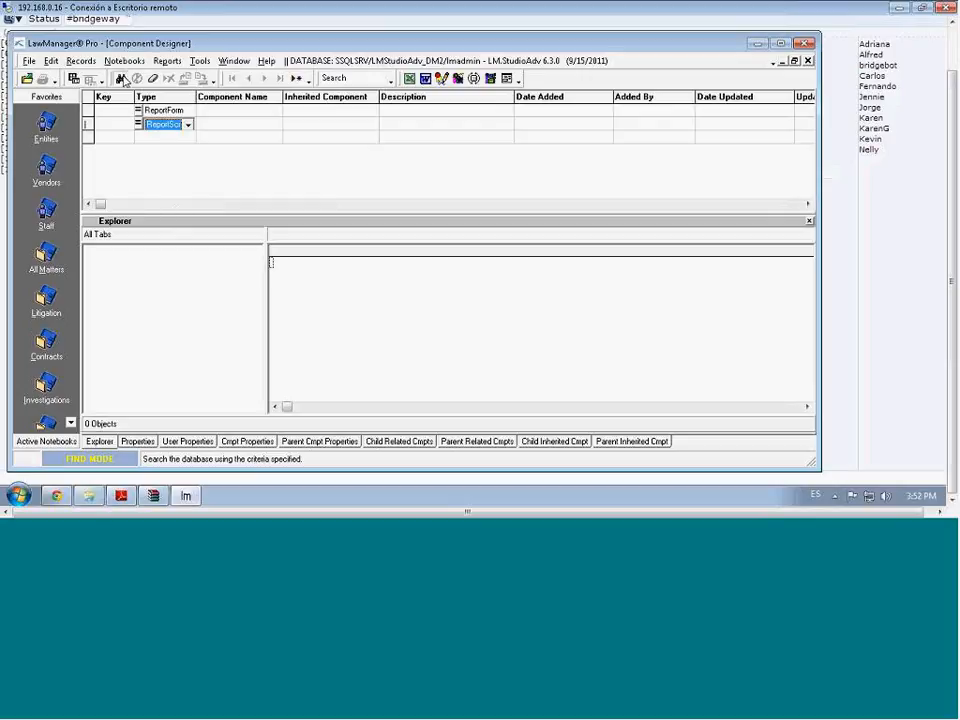
click(121, 78)
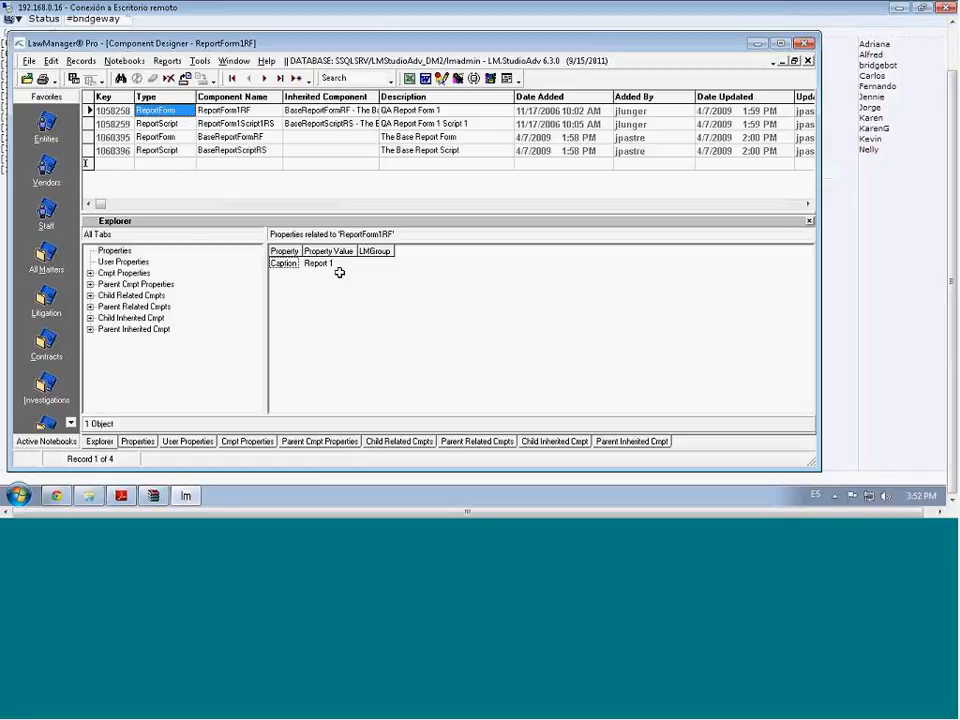
Select BaseReportFormRF and view its parent components
click(172, 139)
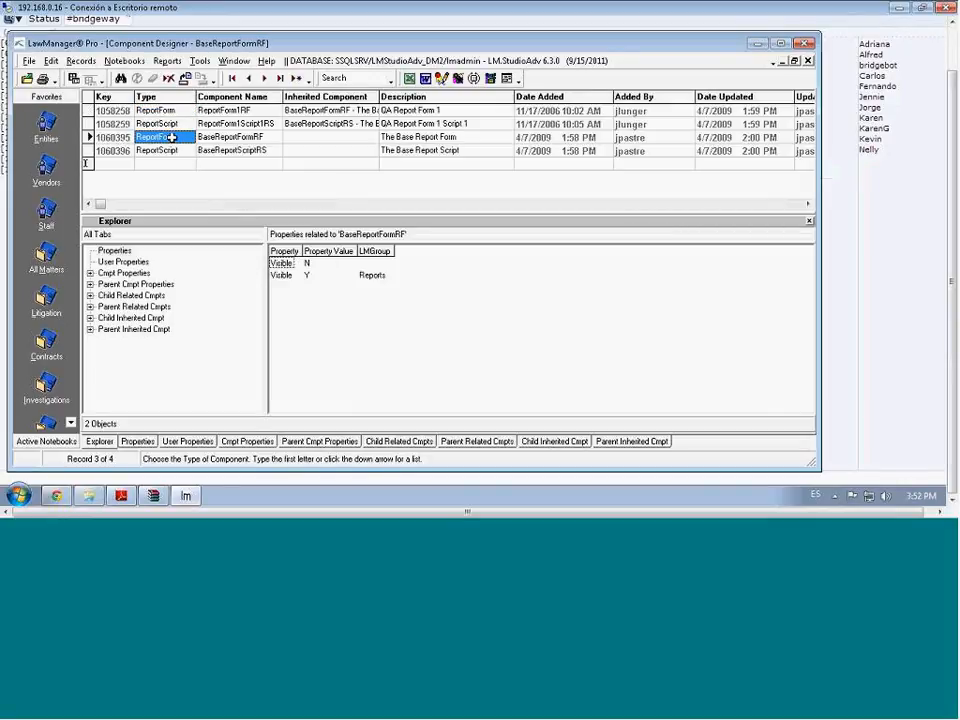
click(260, 140)
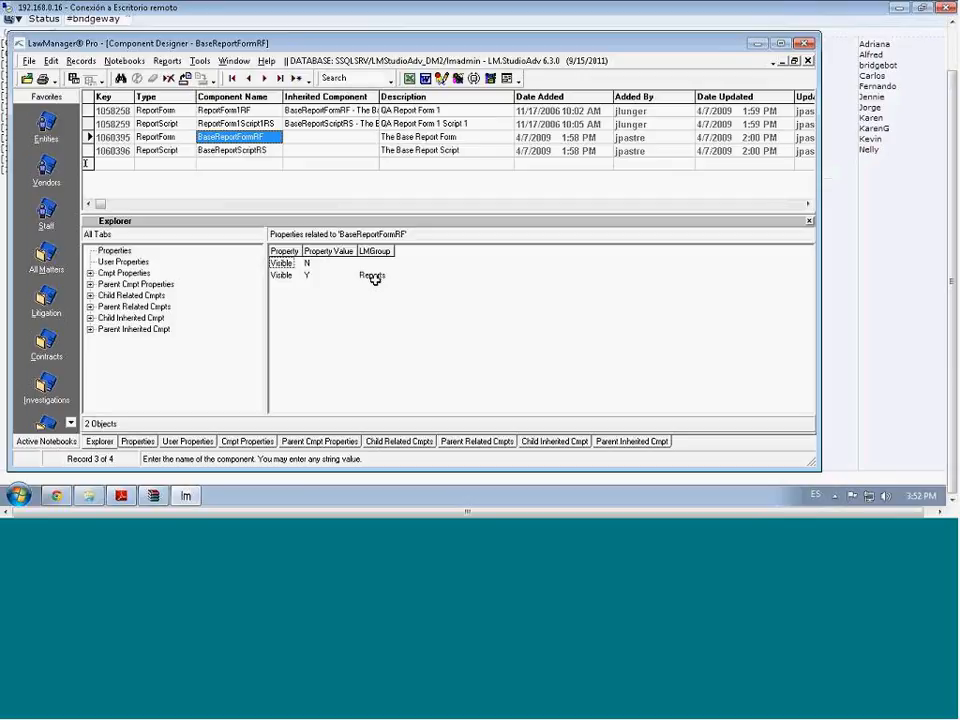
click(132, 307)
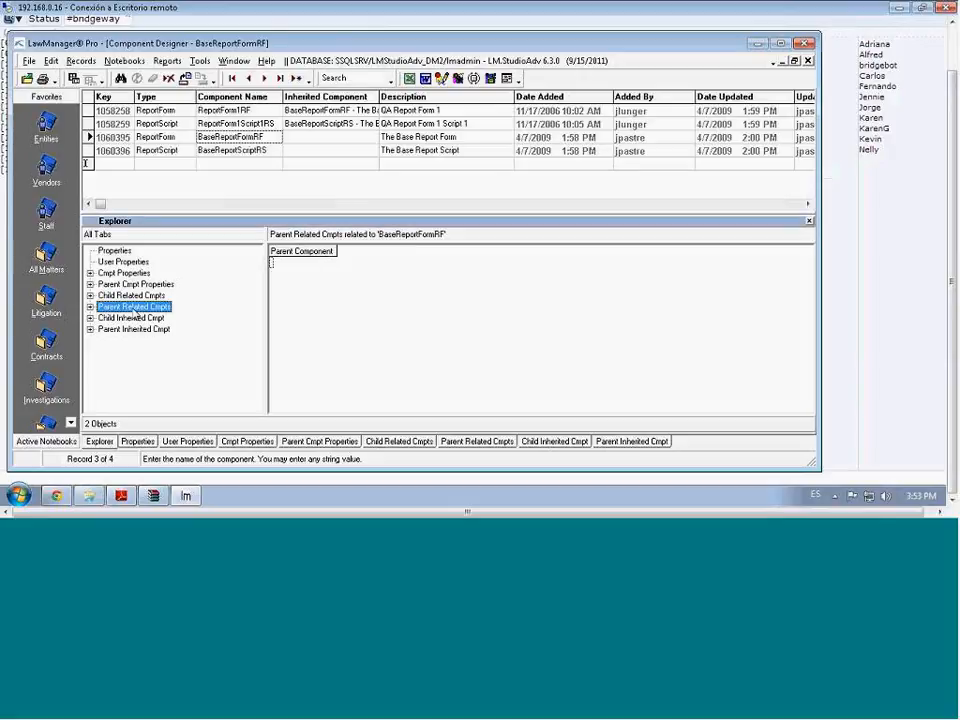
Select ReportForm1RF and show its parent NQAMgr's properties: Caption &QA, SortOrder 999
click(146, 112)
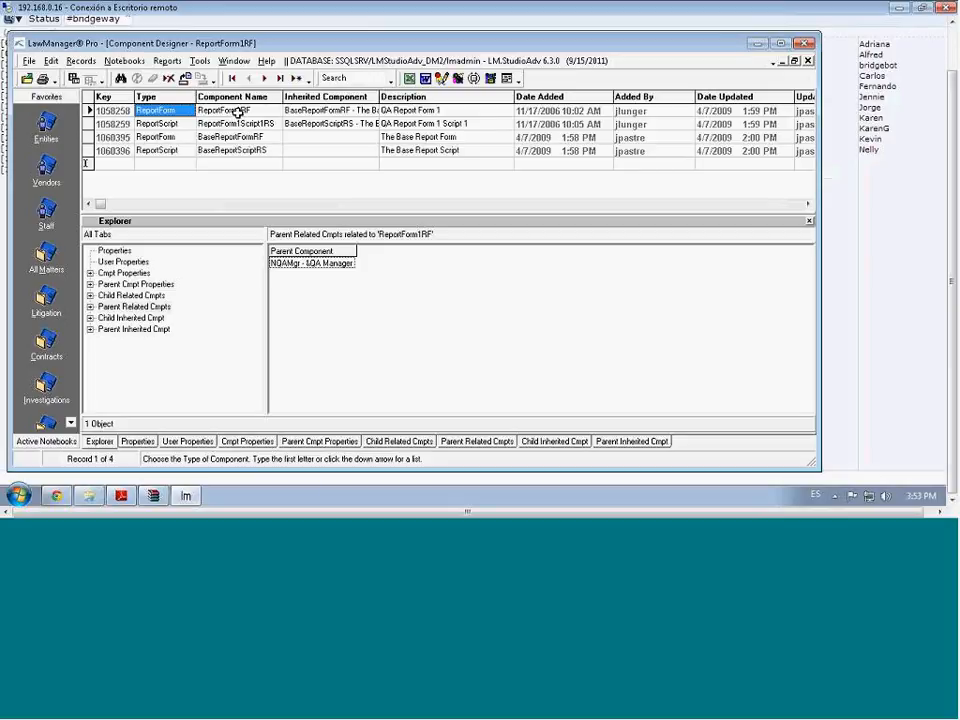
click(318, 111)
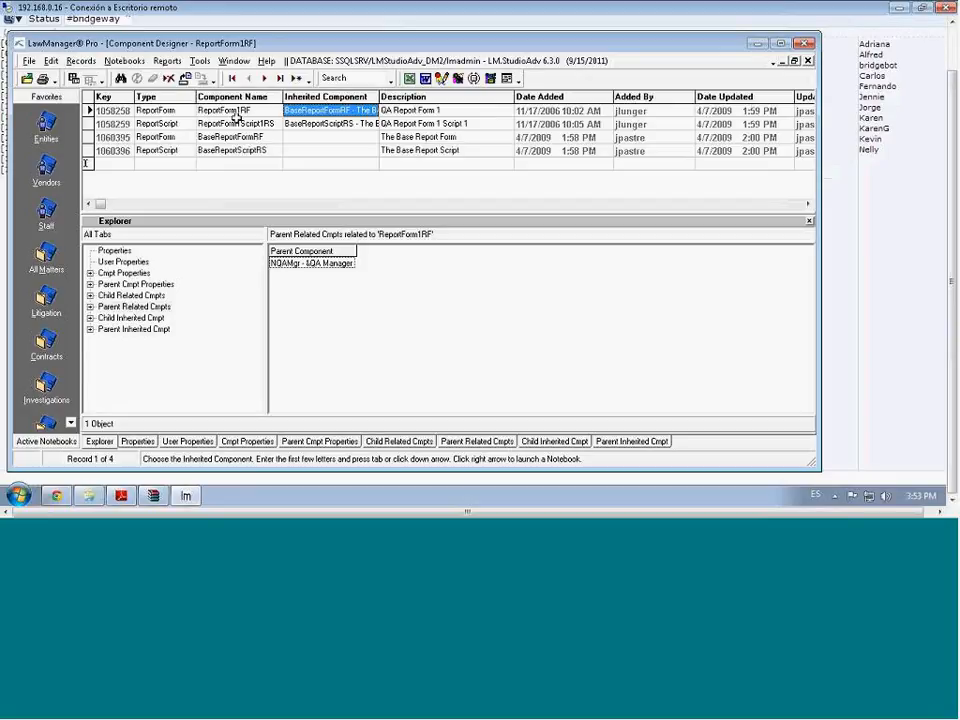
key(shift+Tab)
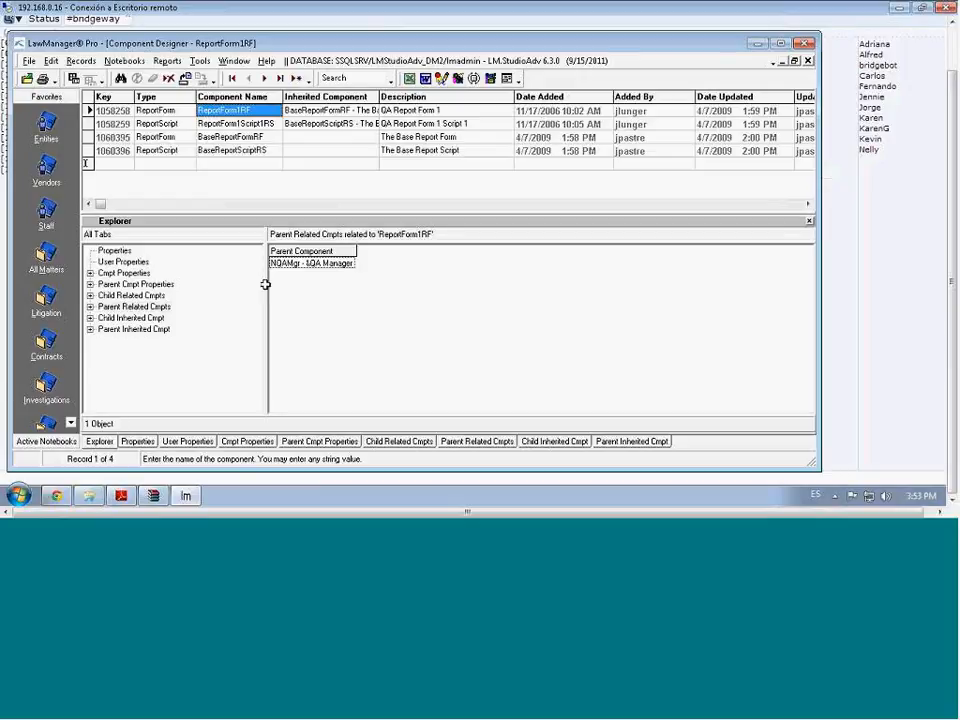
click(91, 307)
click(103, 318)
click(132, 318)
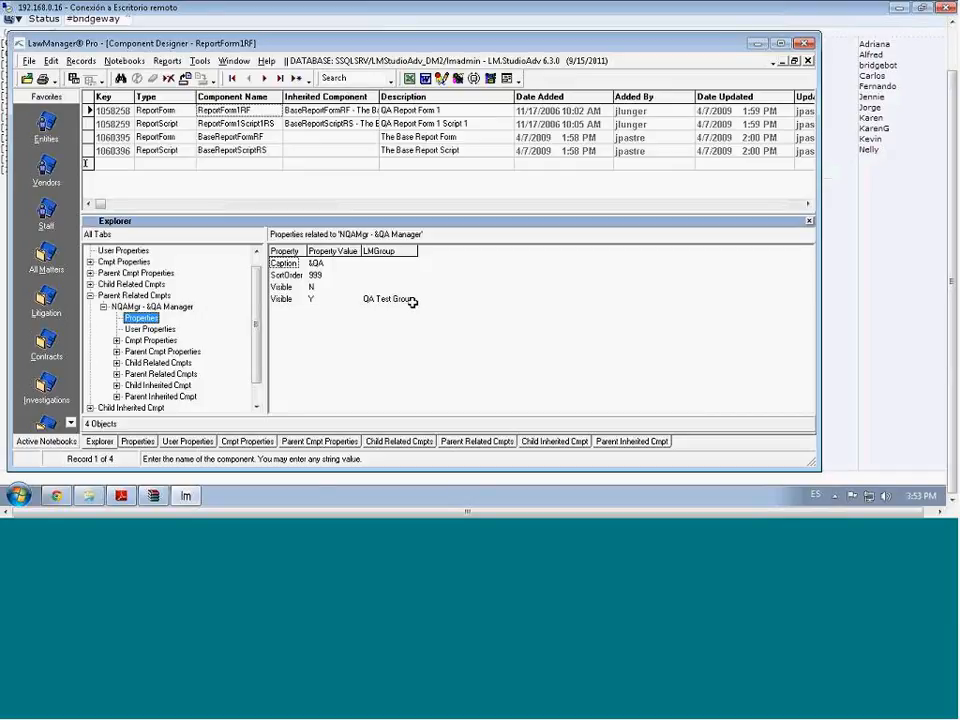
Open the System Administration > System Logins notebook, showing 91 logins
click(125, 61)
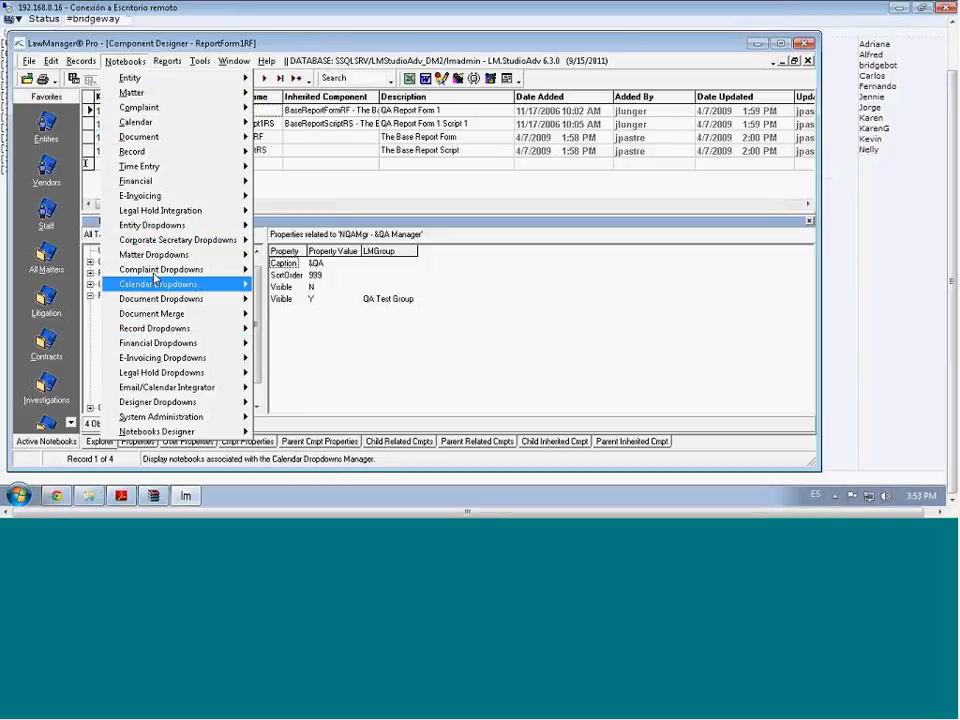
mouse_move(160, 195)
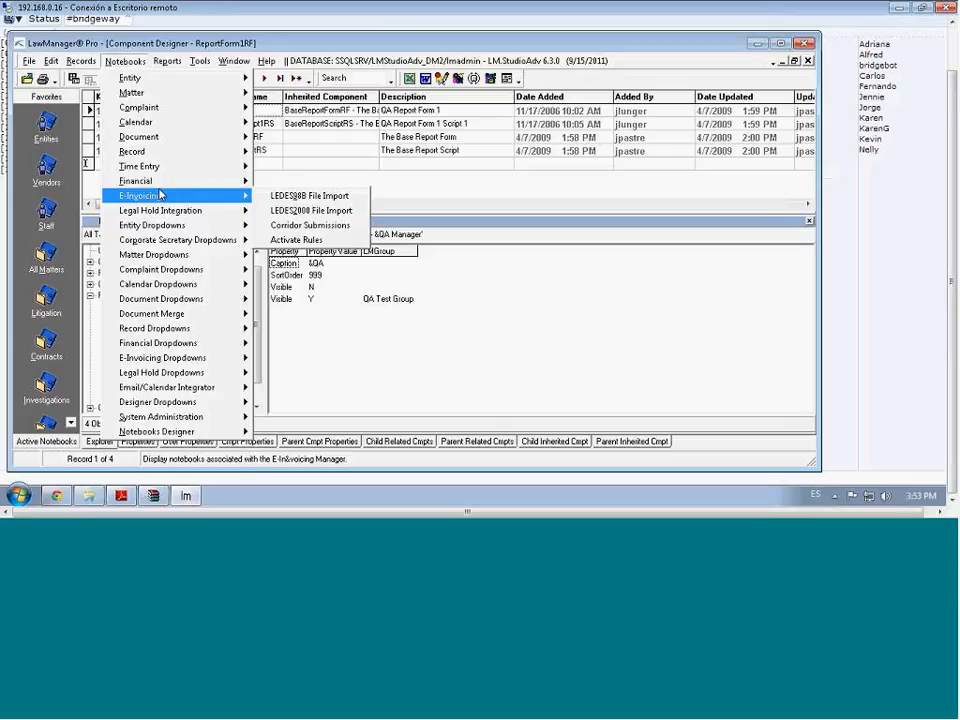
click(397, 220)
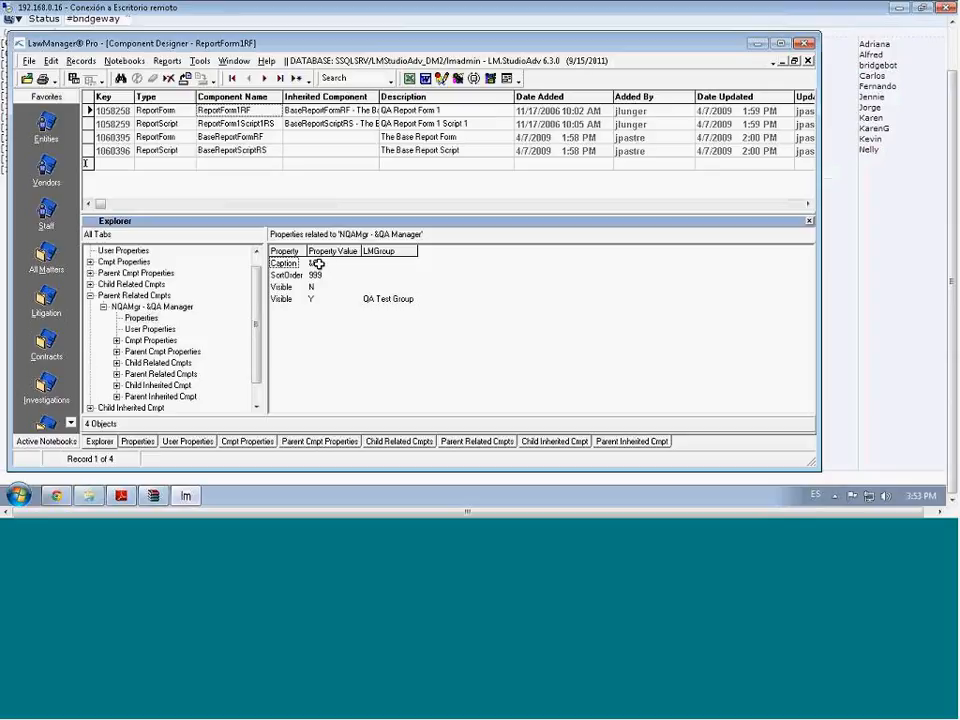
click(138, 64)
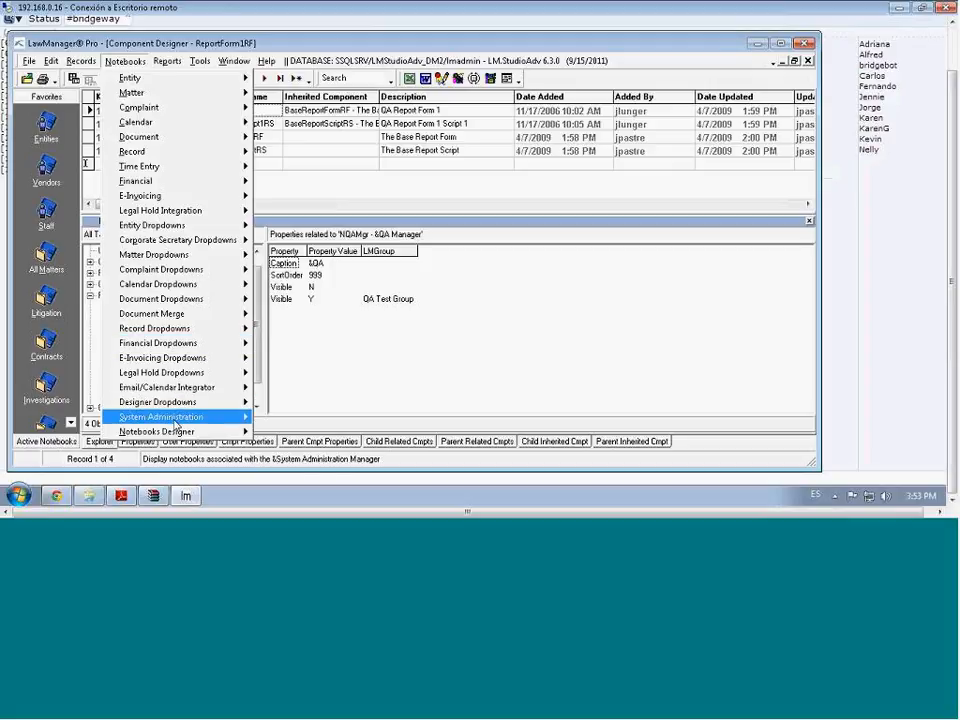
mouse_move(180, 416)
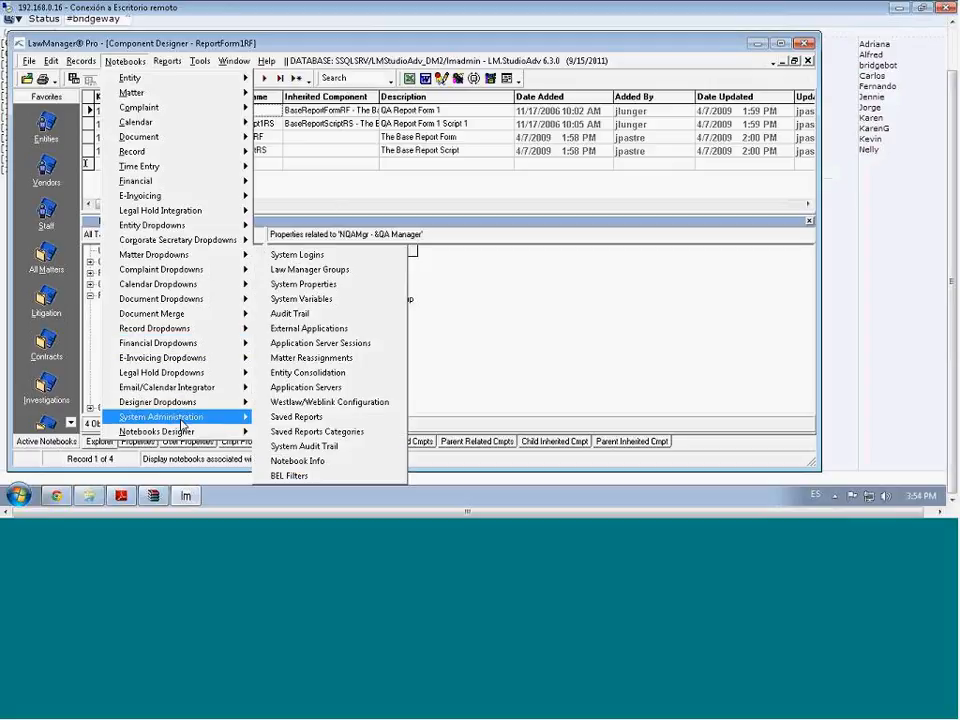
click(339, 258)
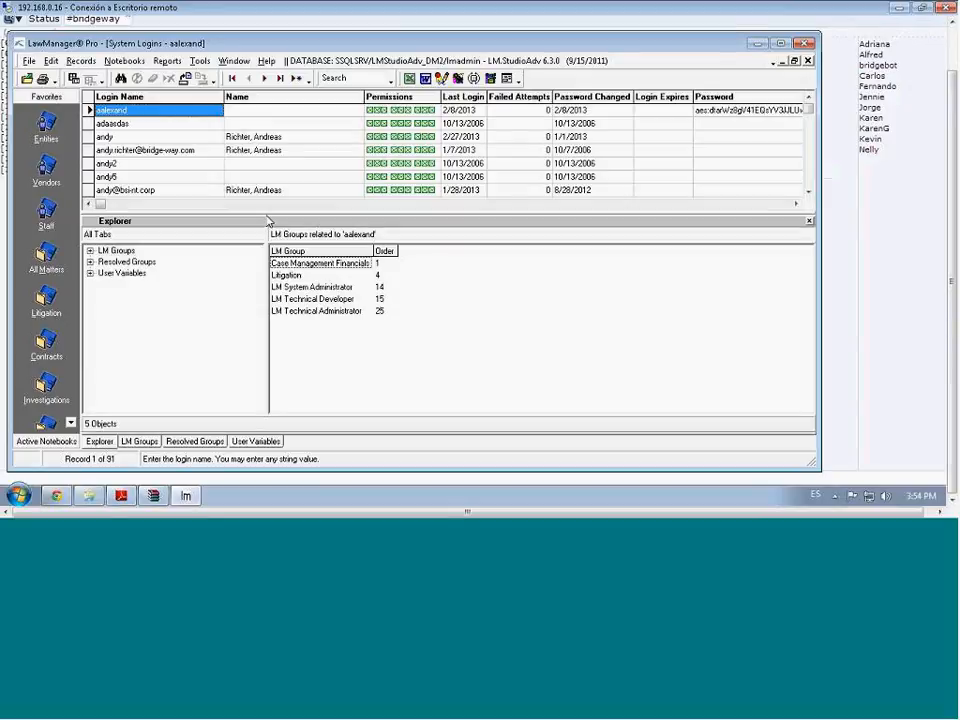
Show About LawManager's support configuration details: version 6.3.0 on MS SQL Server
click(267, 62)
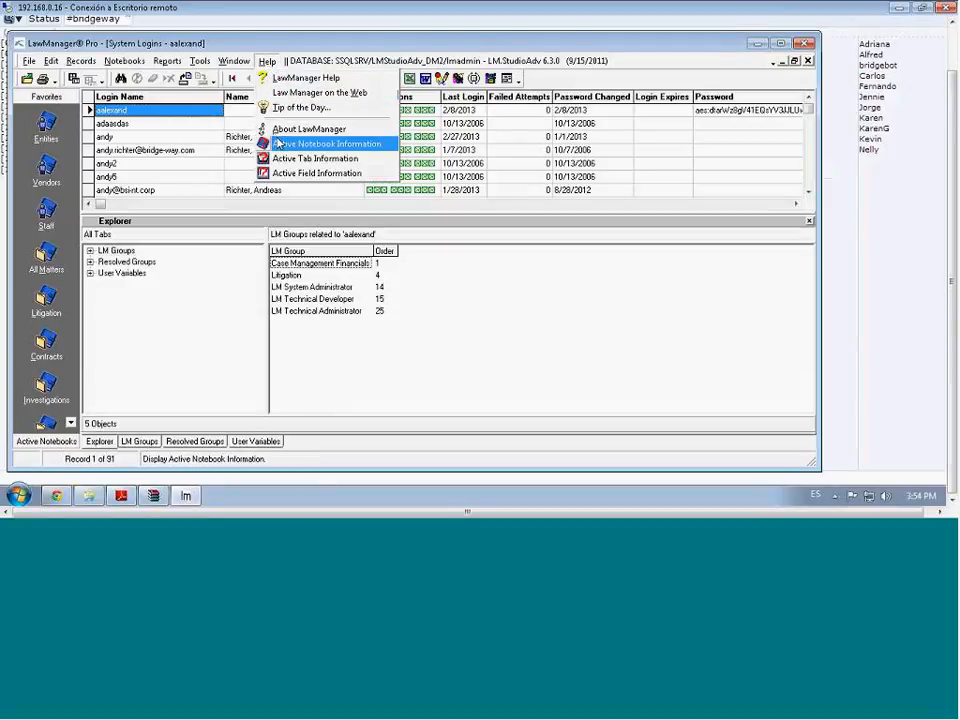
click(279, 131)
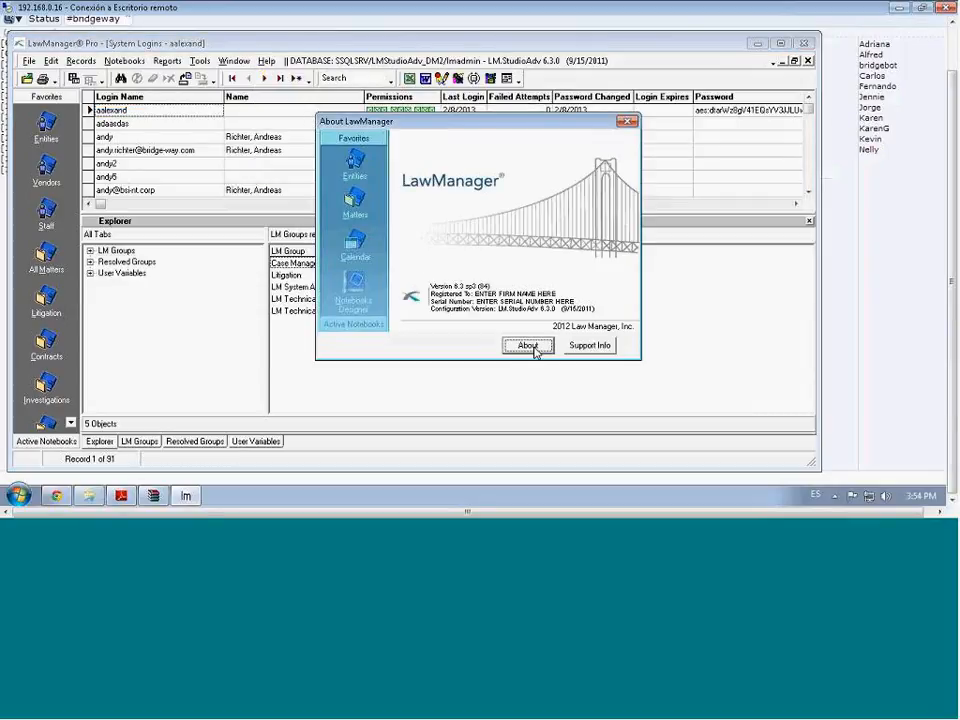
click(592, 346)
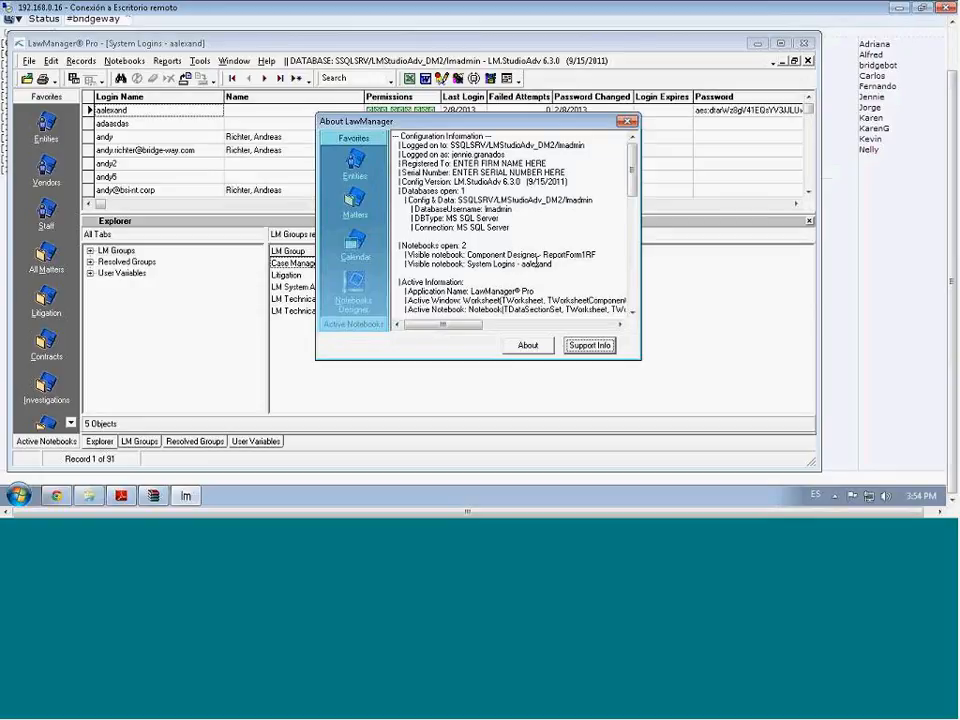
Select the login and logged-on user names in the details, then close About
double_click(536, 263)
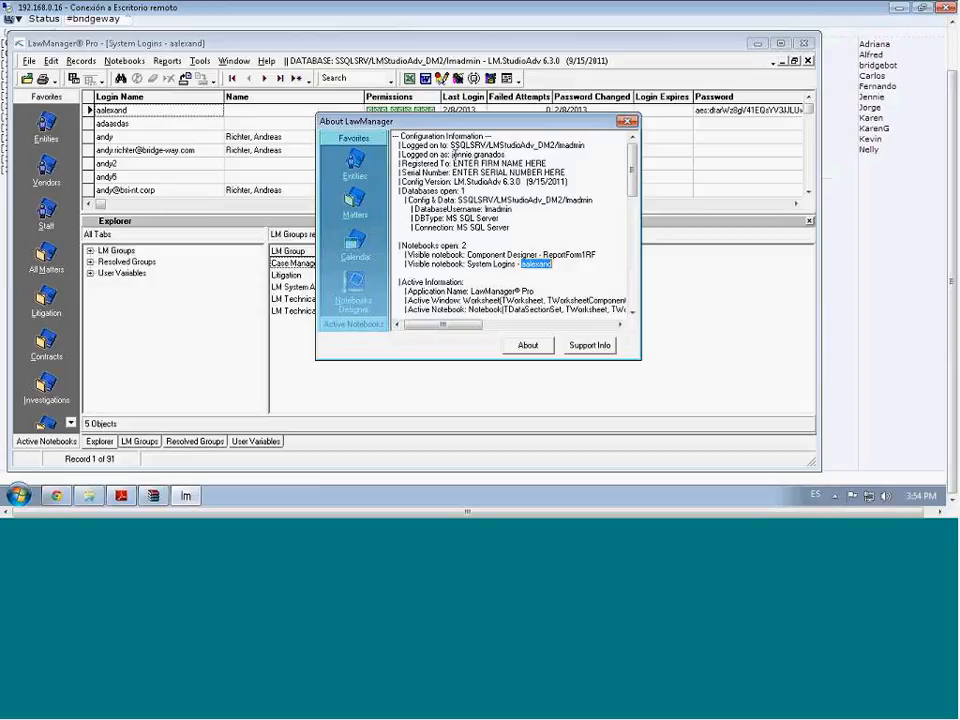
mouse_move(453, 154)
mouse_down()
mouse_move(510, 154)
mouse_move(451, 152)
mouse_up()
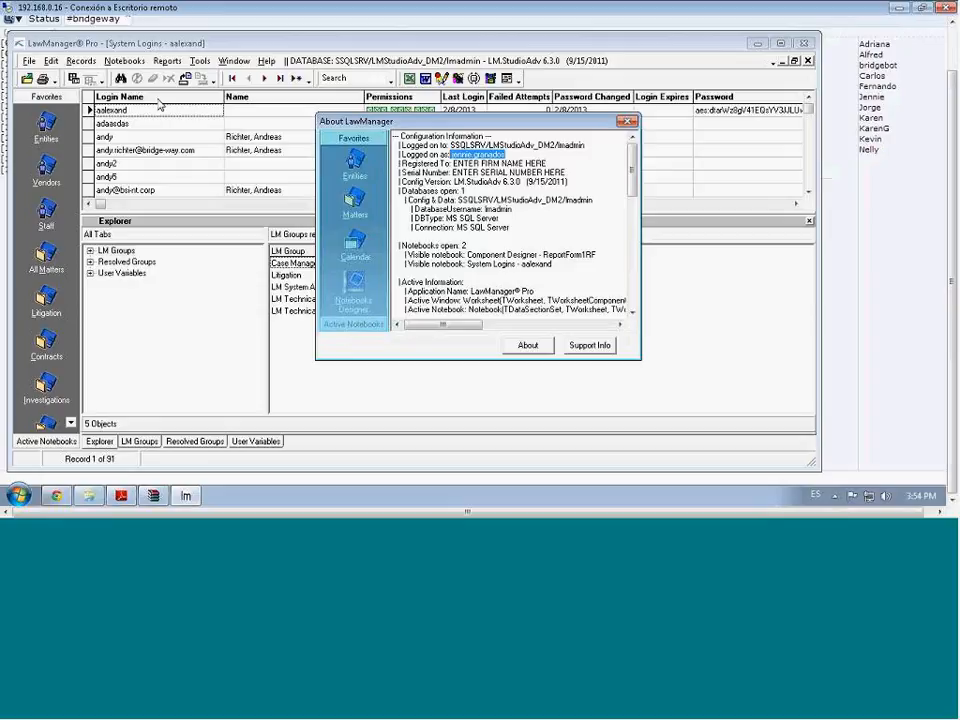
click(628, 121)
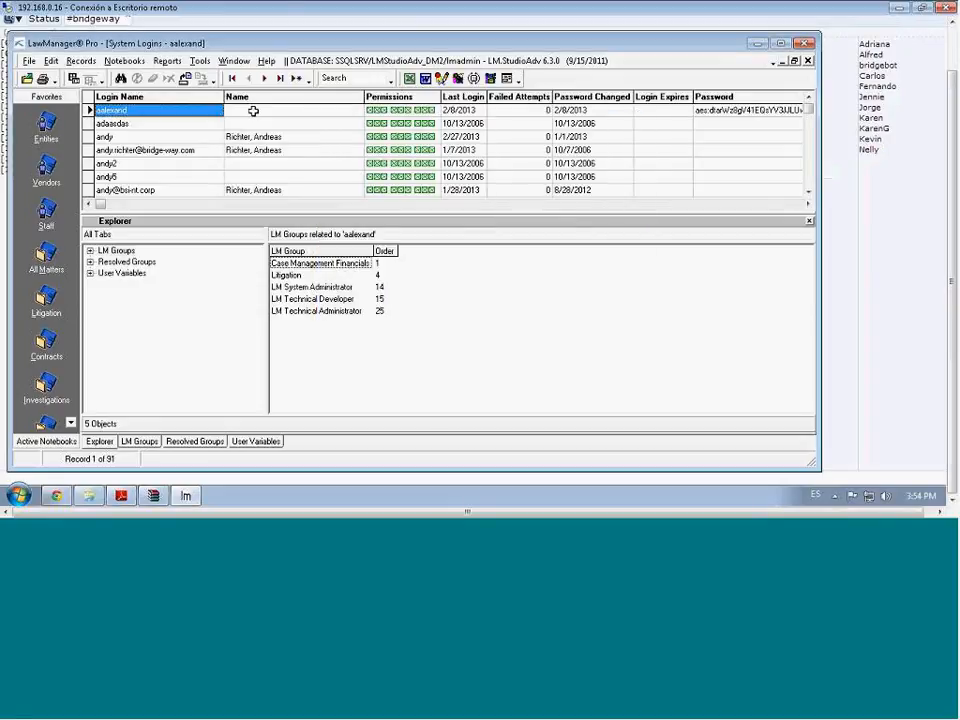
Find the logins (9 records), select your own, and view its LM groups: Super Developer
click(120, 78)
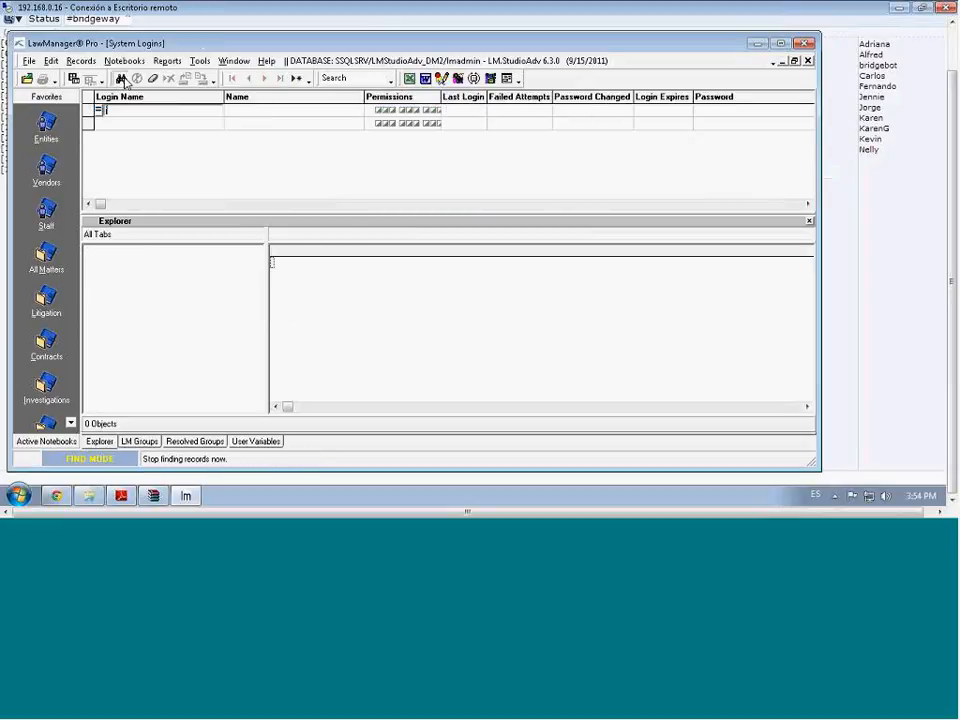
click(129, 87)
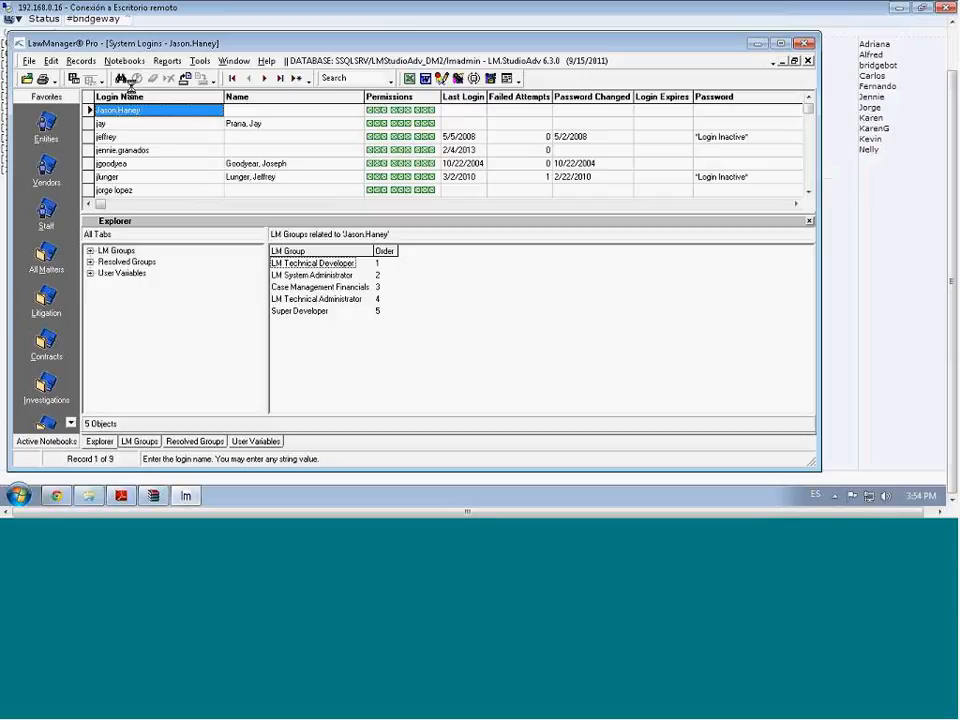
click(148, 149)
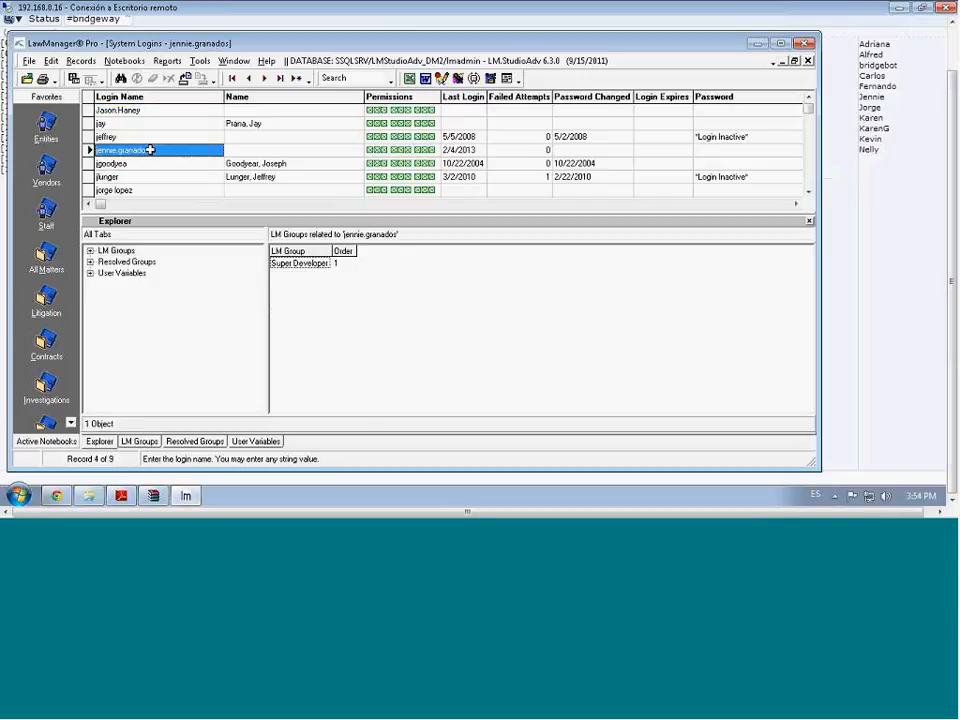
click(155, 447)
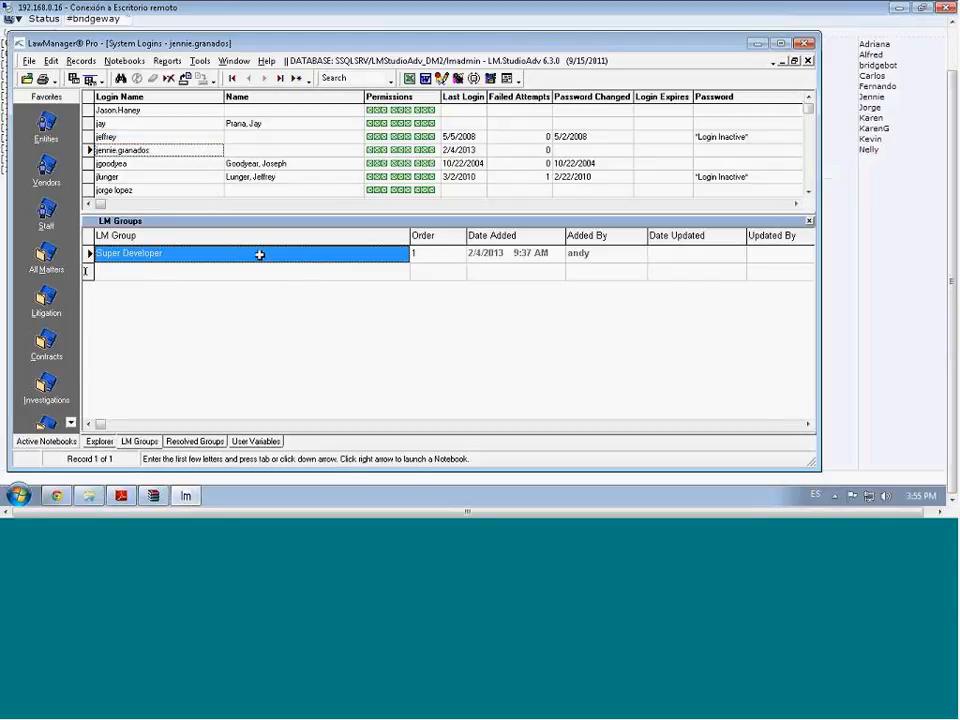
Review the login's Explorer and Resolved Groups tabs
click(100, 443)
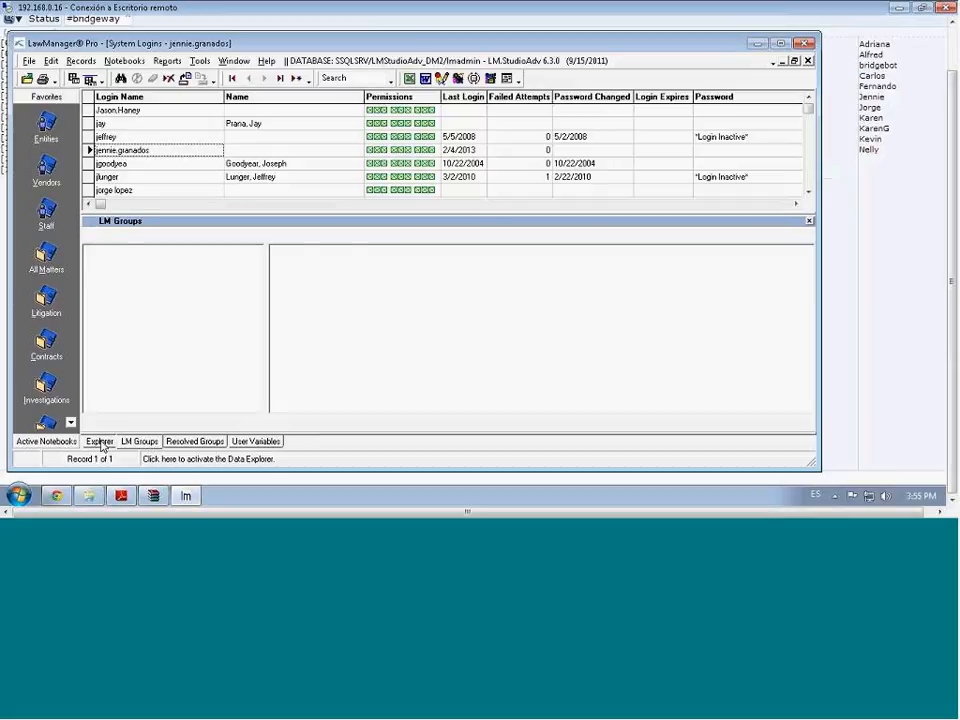
click(207, 446)
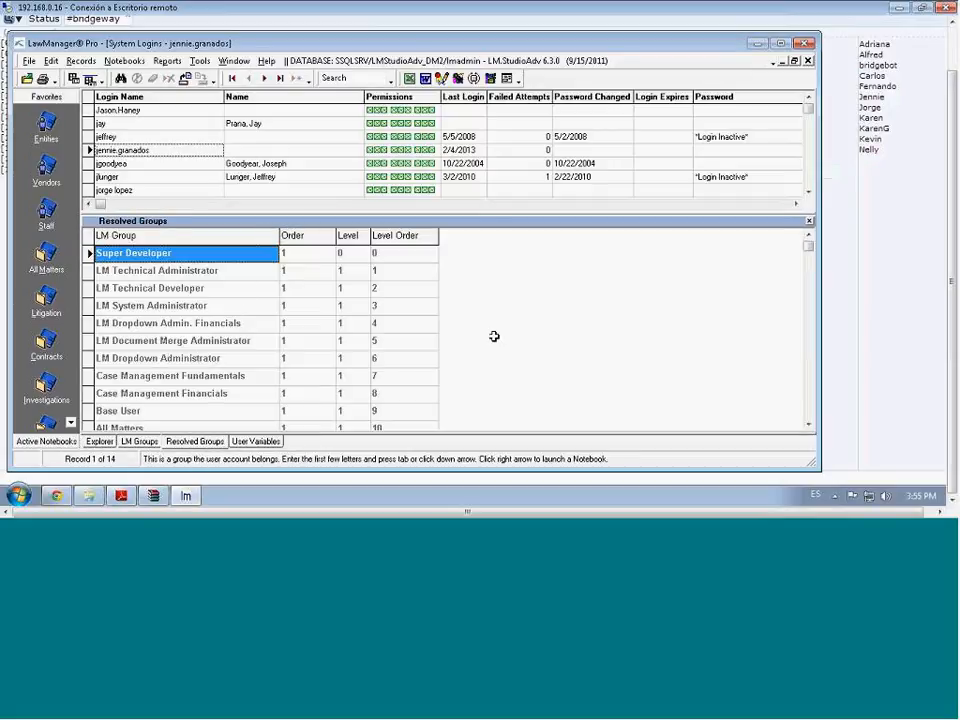
click(811, 397)
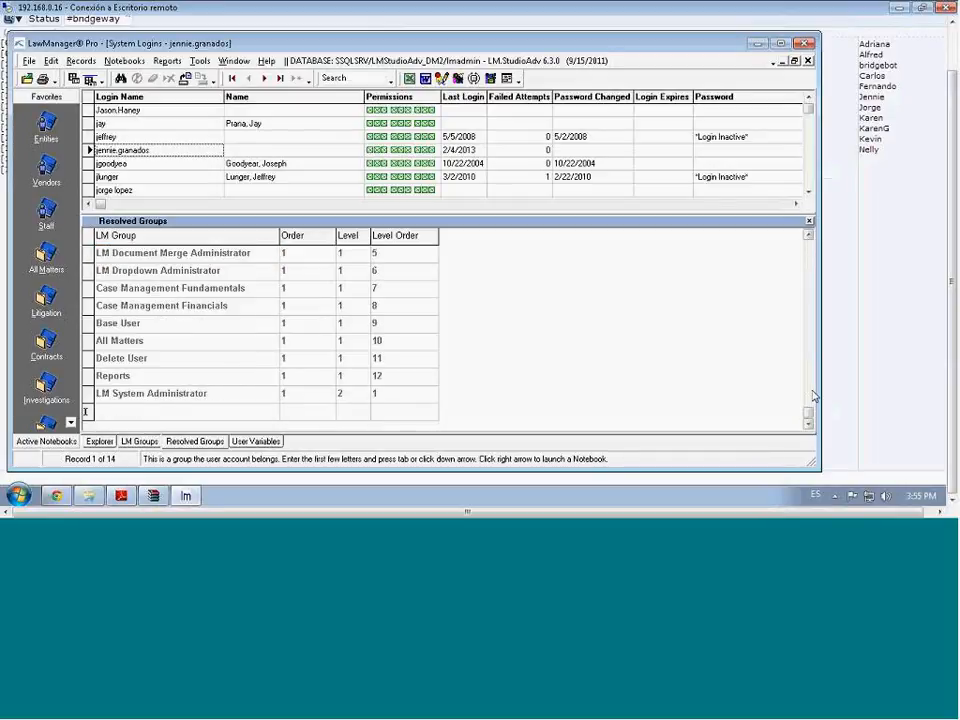
click(812, 310)
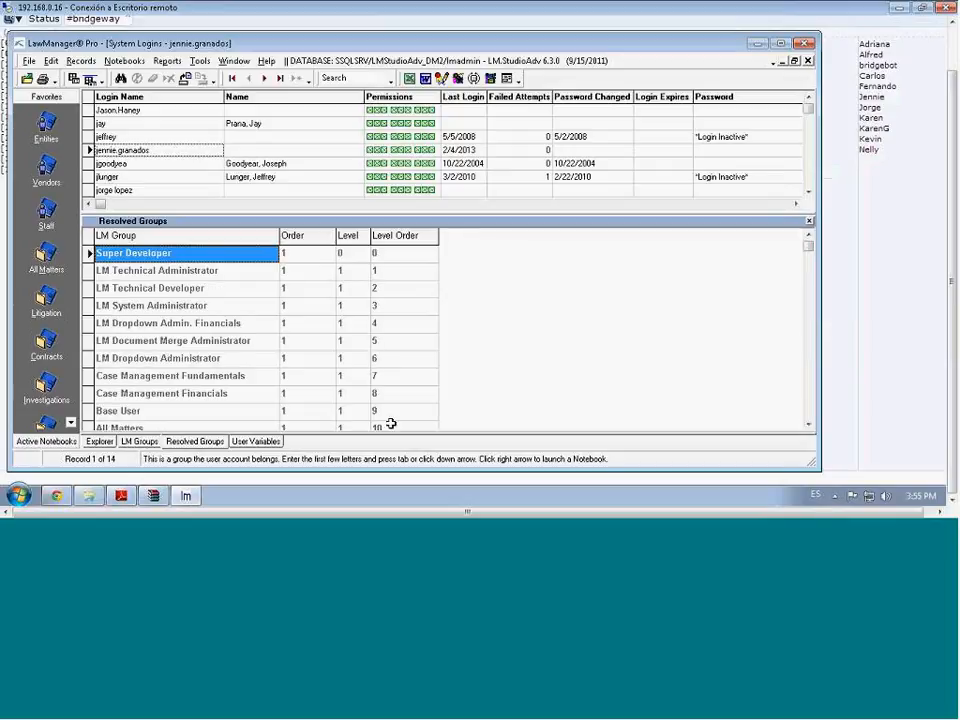
Add QA Test Group as order 2 below Super Developer and save
click(147, 446)
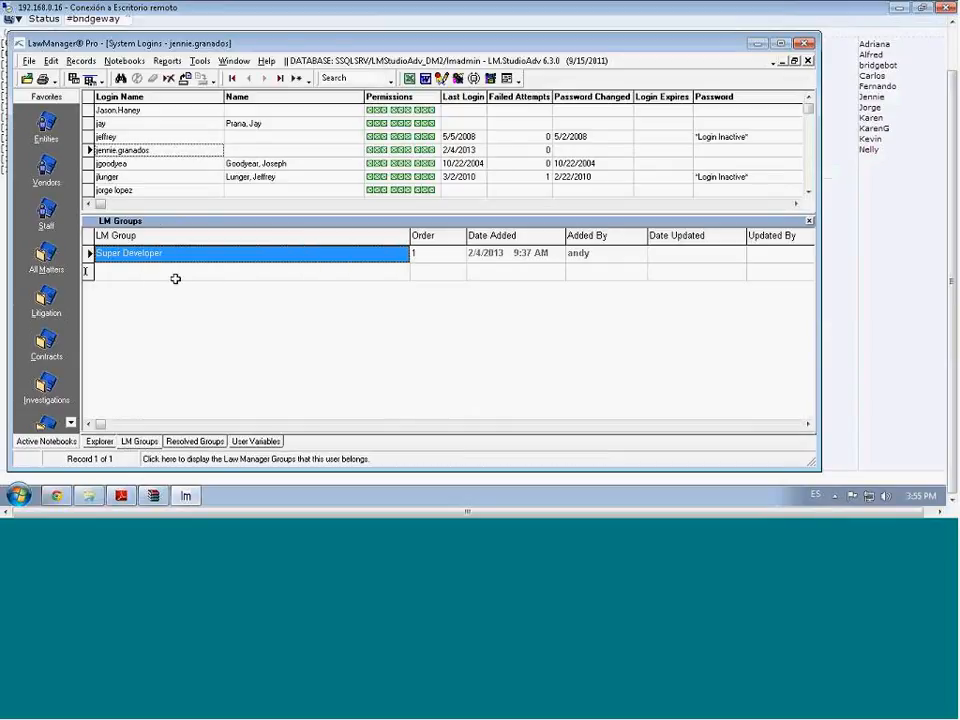
click(178, 270)
text(QA)
key(Tab)
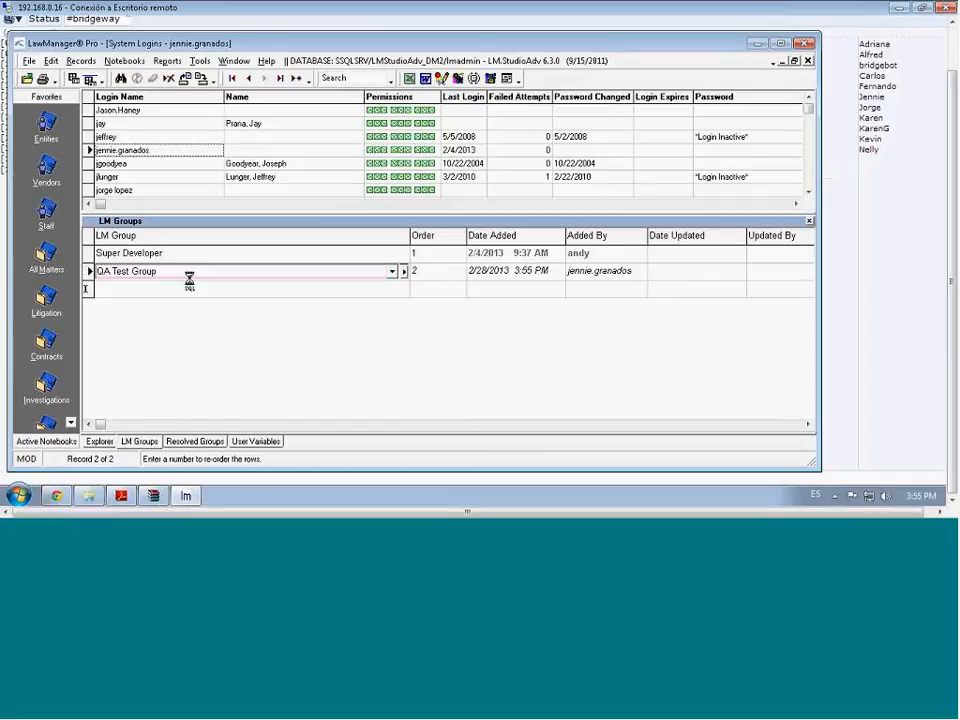
click(199, 79)
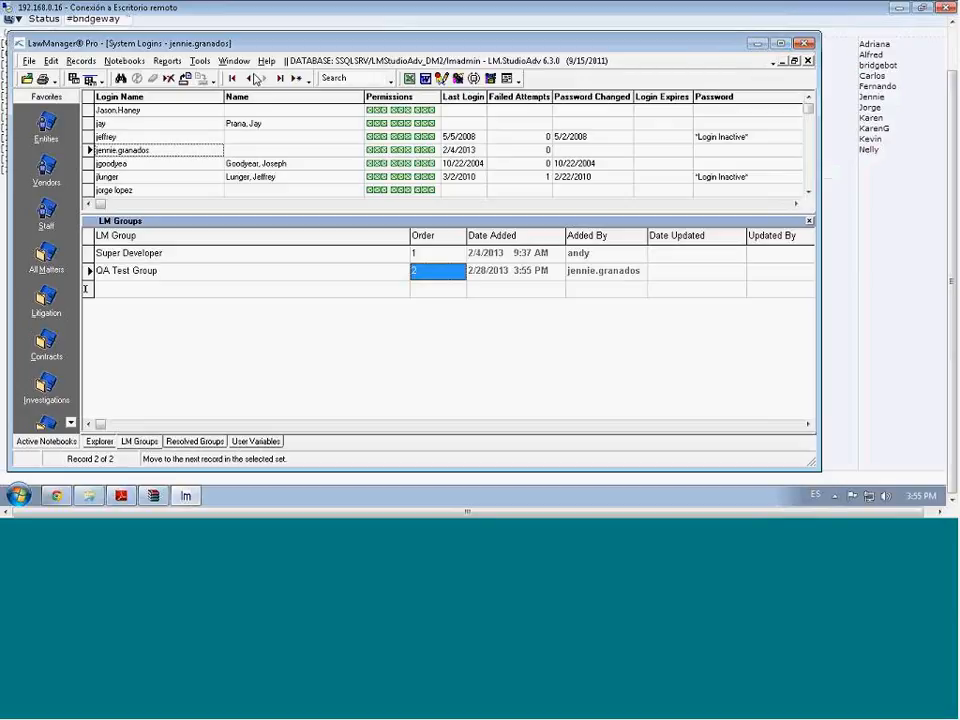
Reload the configuration data, then browse the Tools and Notebooks menus
click(489, 79)
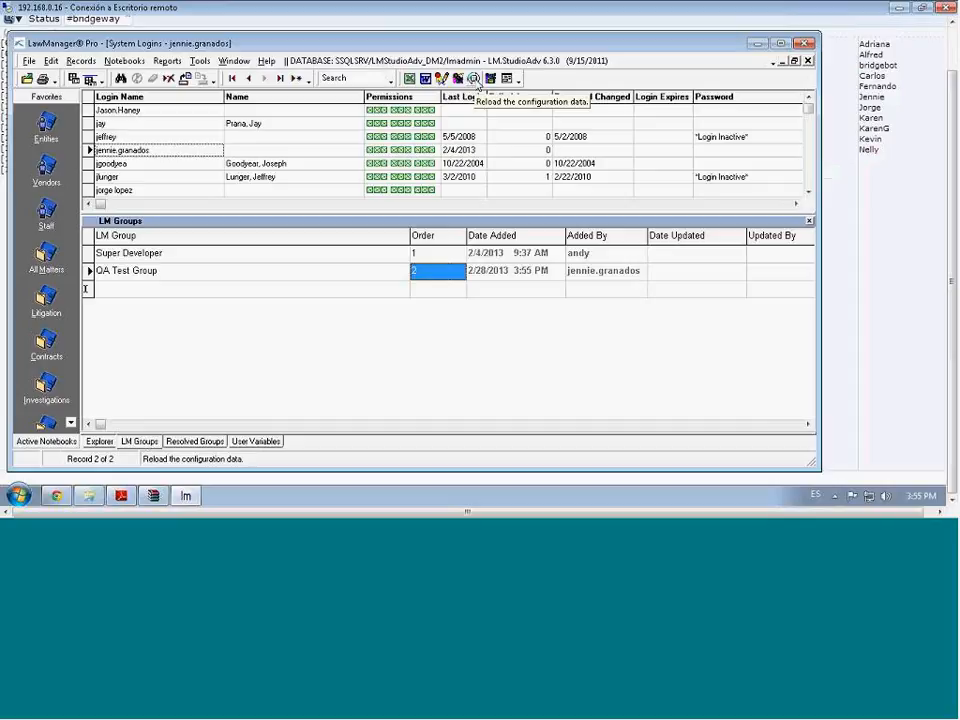
click(199, 61)
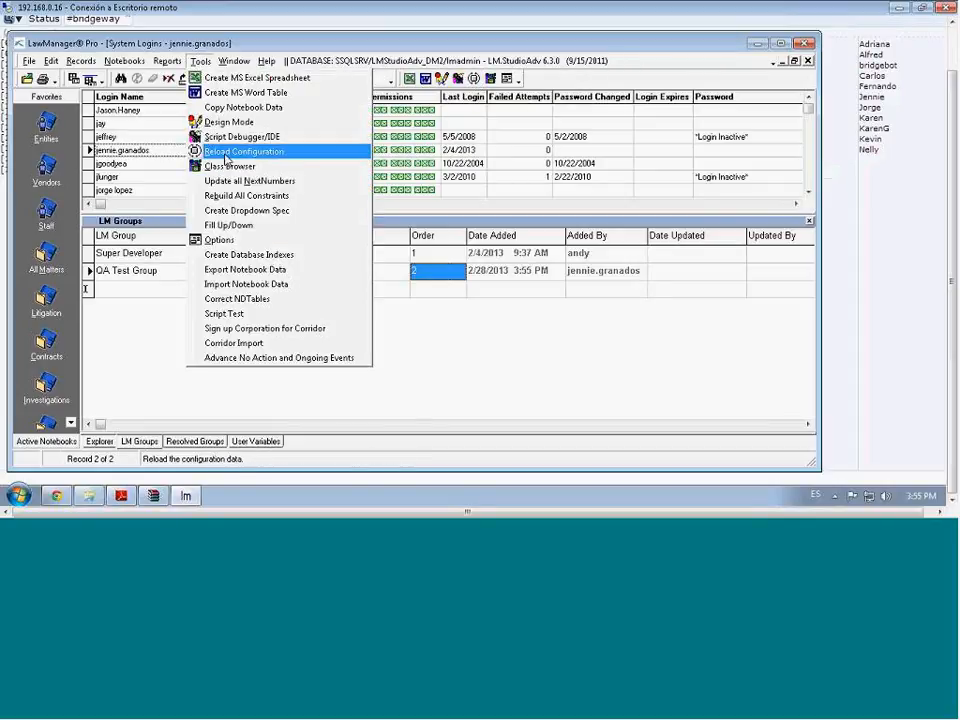
click(303, 47)
click(128, 61)
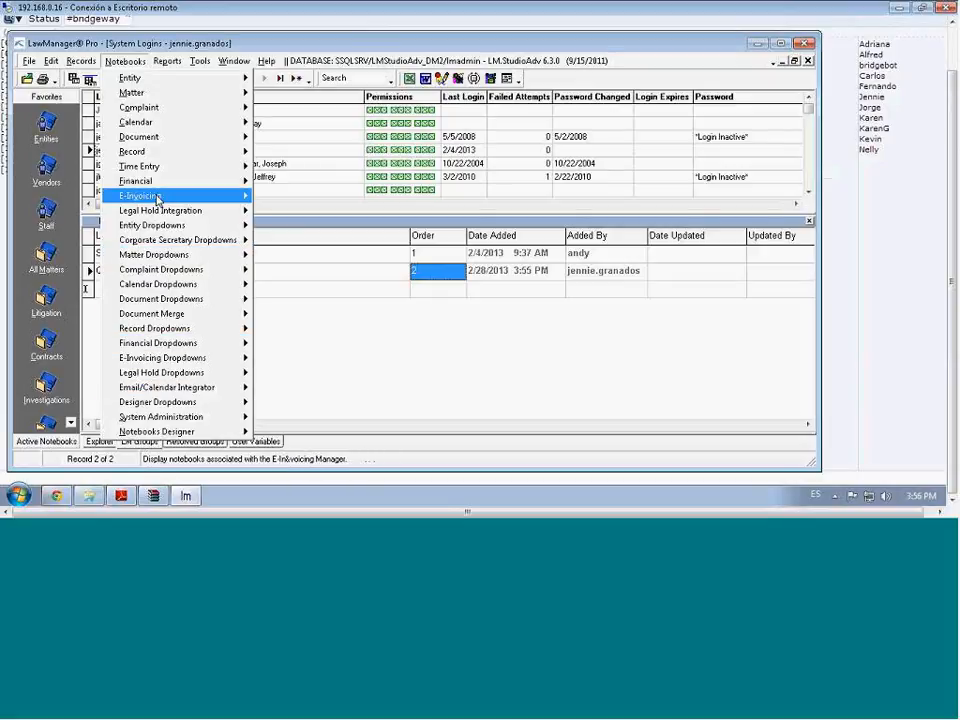
Dismiss the Notebooks menu and exit LawManager Pro through File > Exit
click(152, 47)
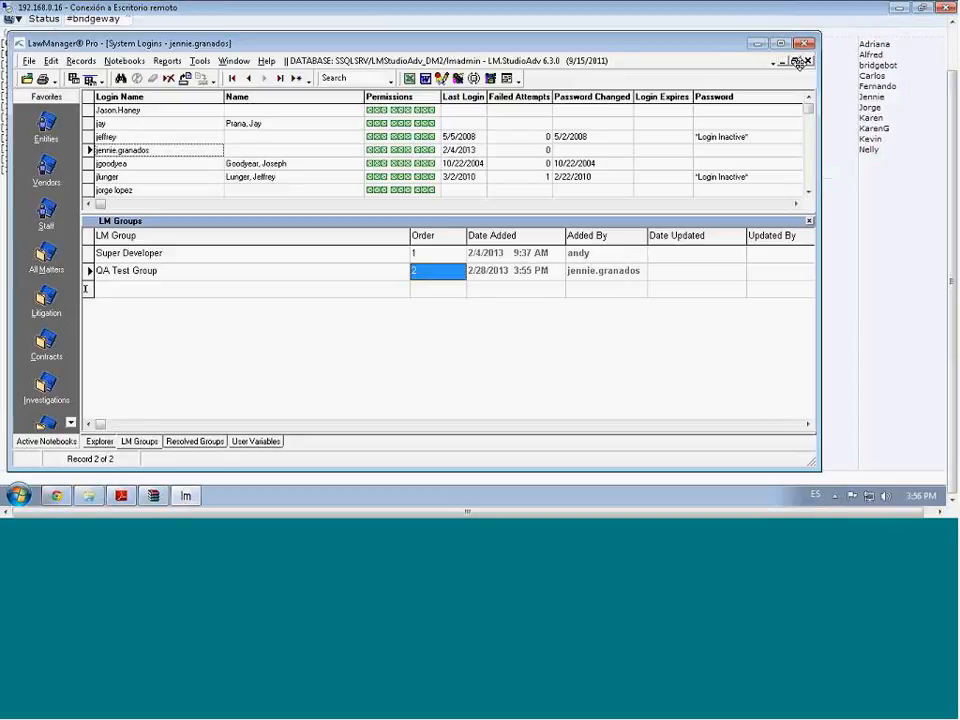
click(29, 61)
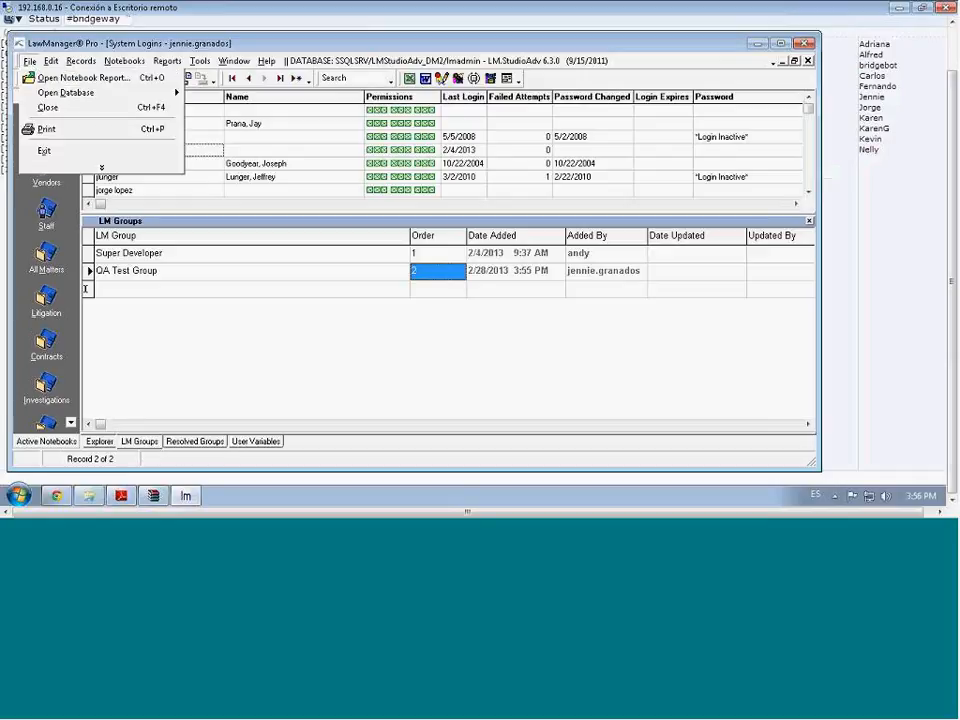
click(45, 151)
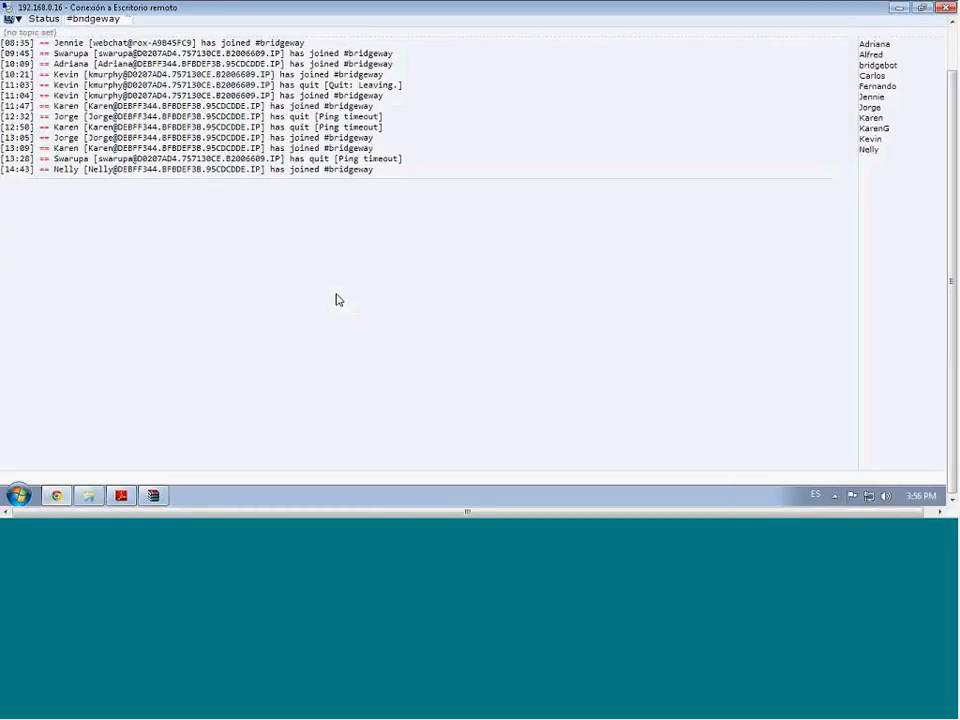
After checking the hidden tray icons, relaunch LawManager Pro from the Start menu
click(835, 497)
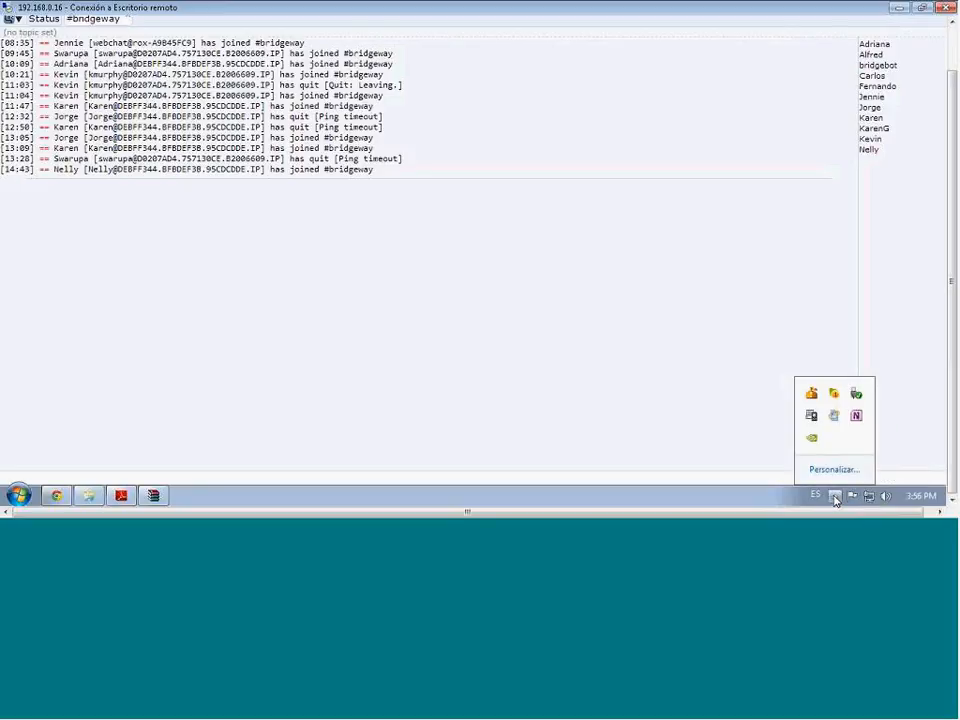
click(501, 338)
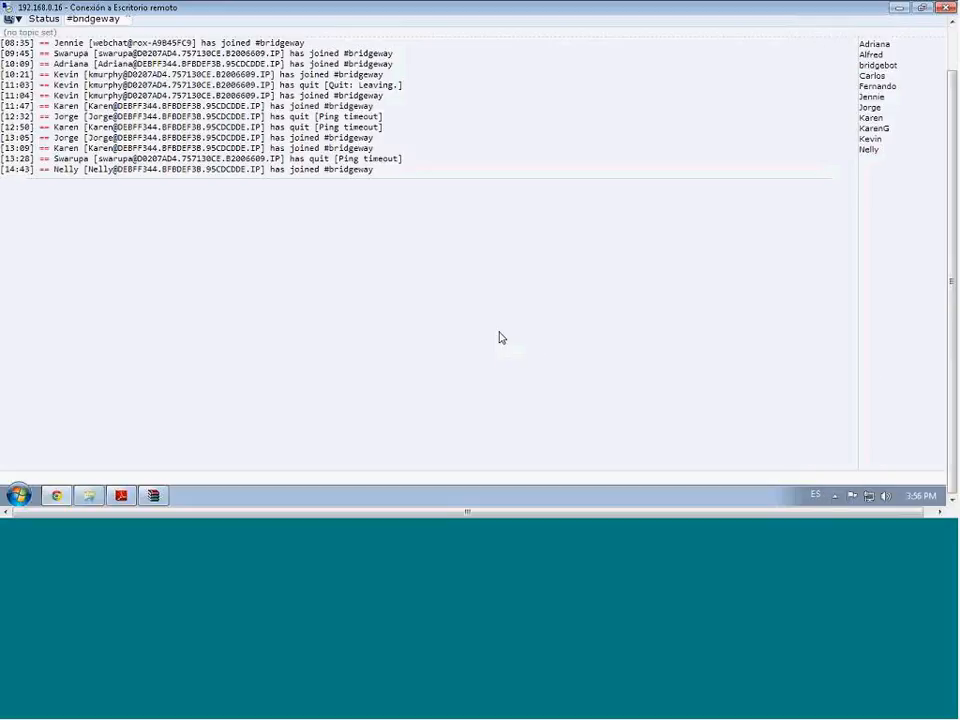
click(21, 497)
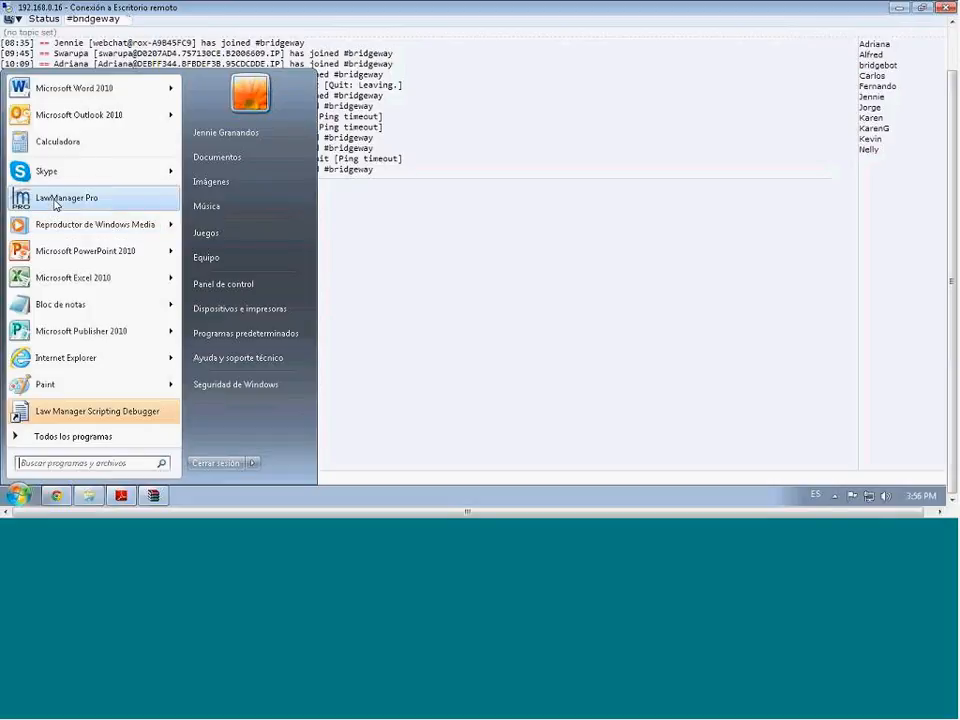
click(56, 204)
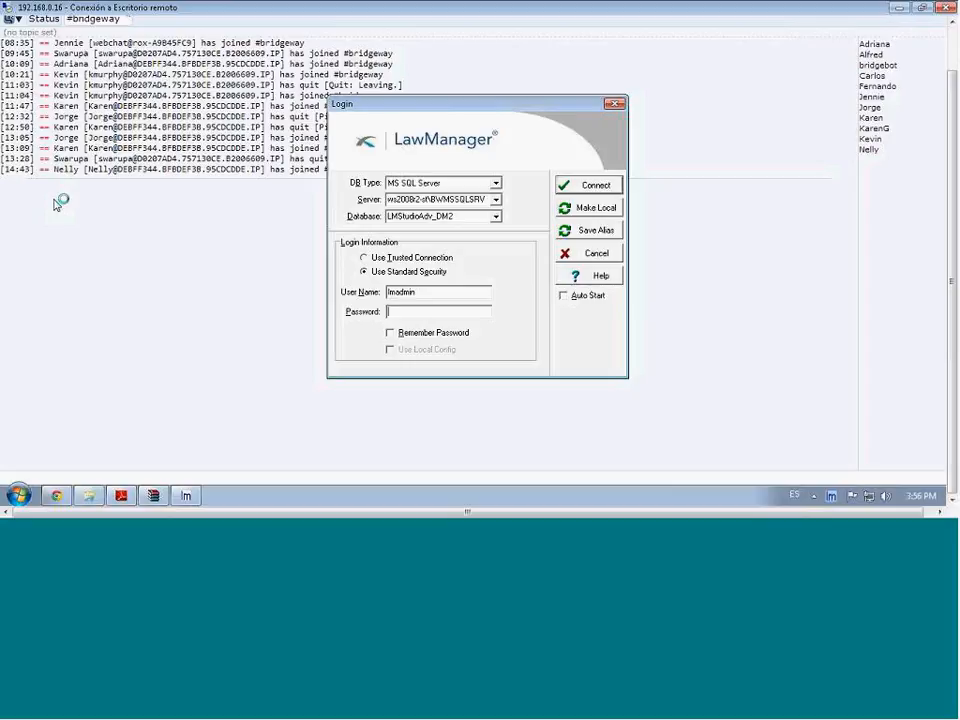
Log into the LMStudioAdv_DM2 database with the account password remembered, and close the Tip Of The Day
text(******)
click(391, 333)
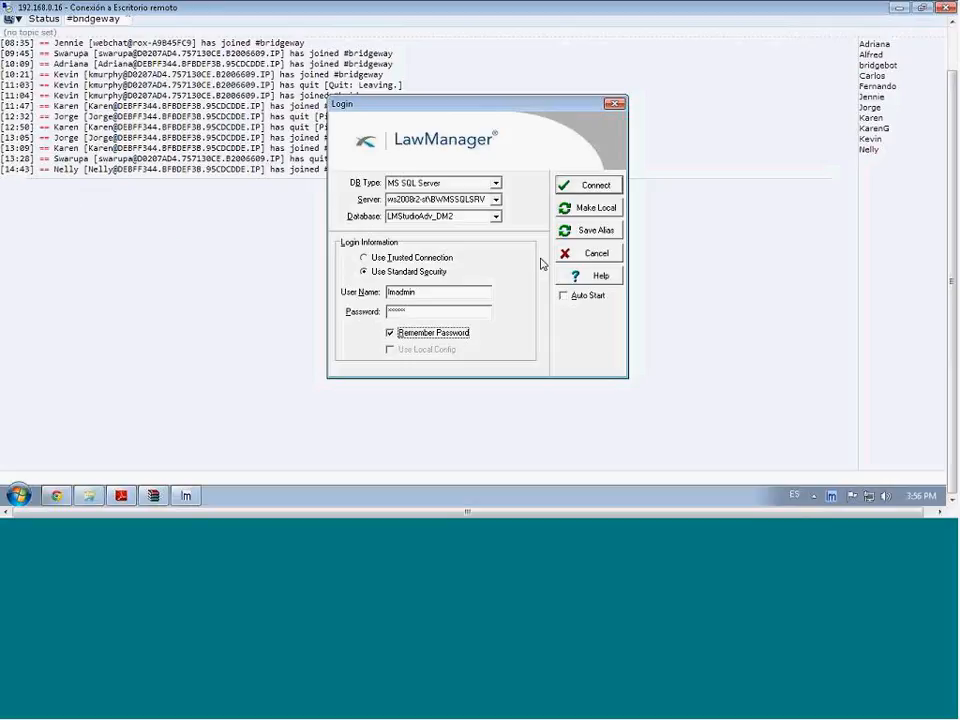
click(591, 187)
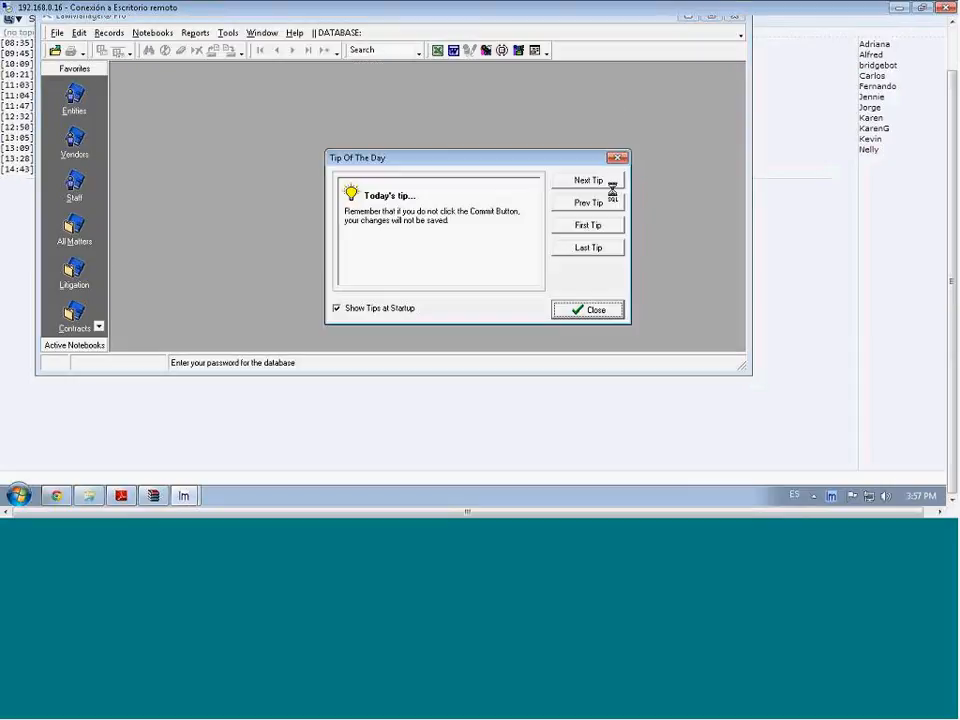
click(598, 312)
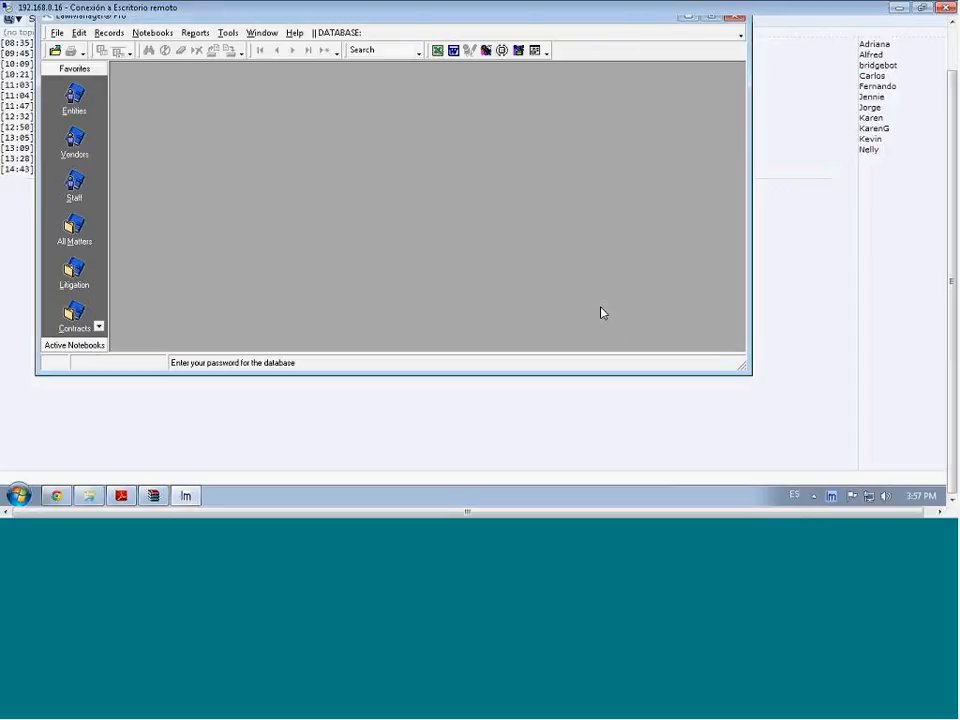
Open the Report 1 form from the Reports menu and move it up and left
click(156, 35)
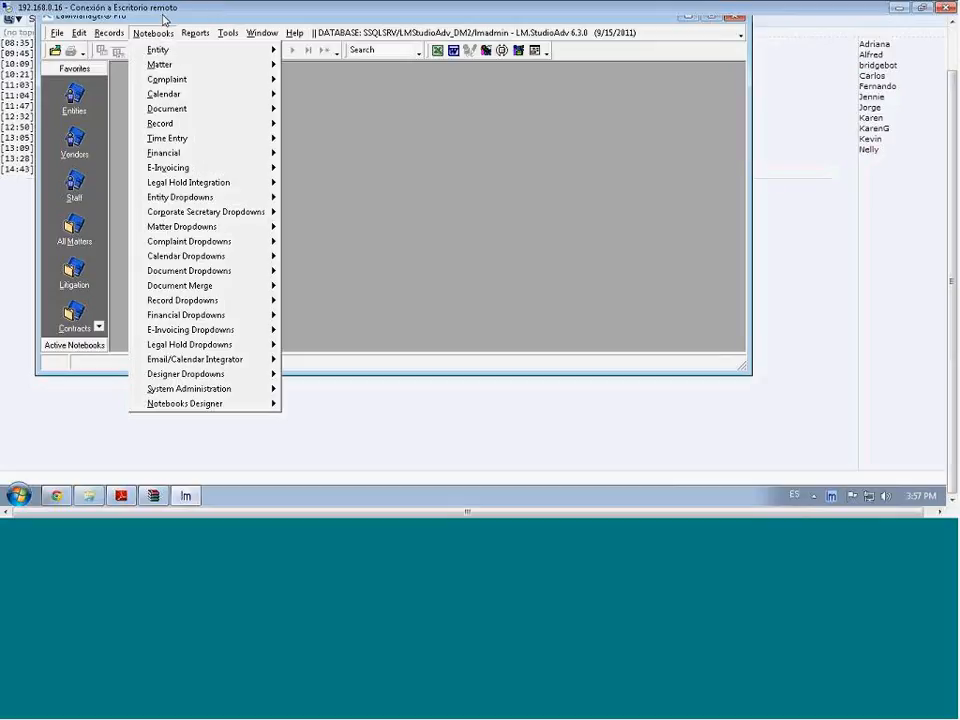
click(163, 20)
drag(163, 24, 168, 49)
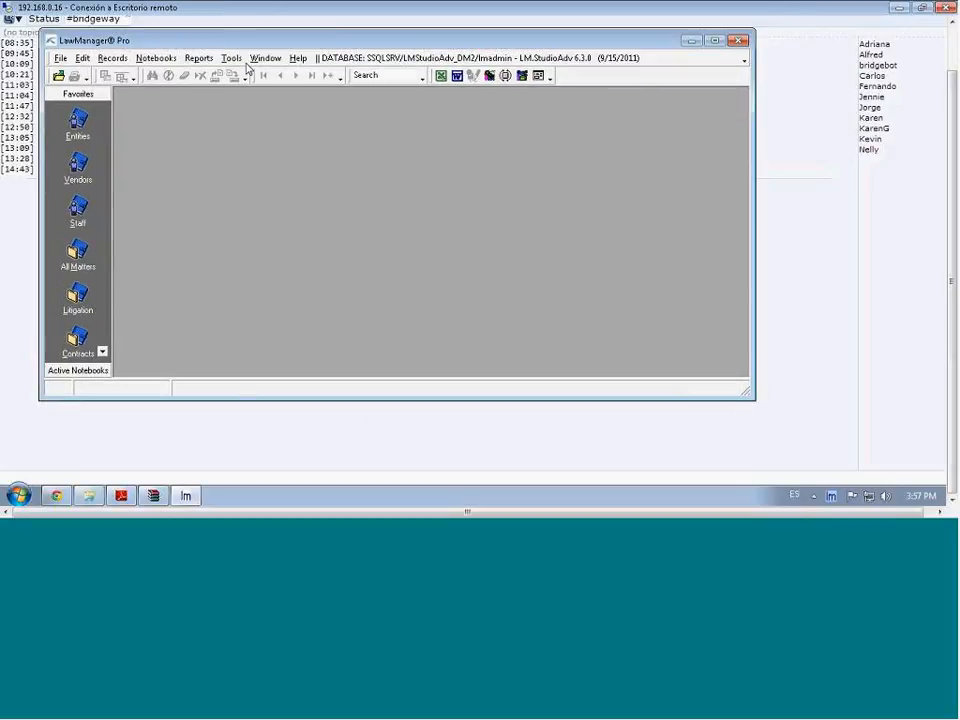
click(202, 60)
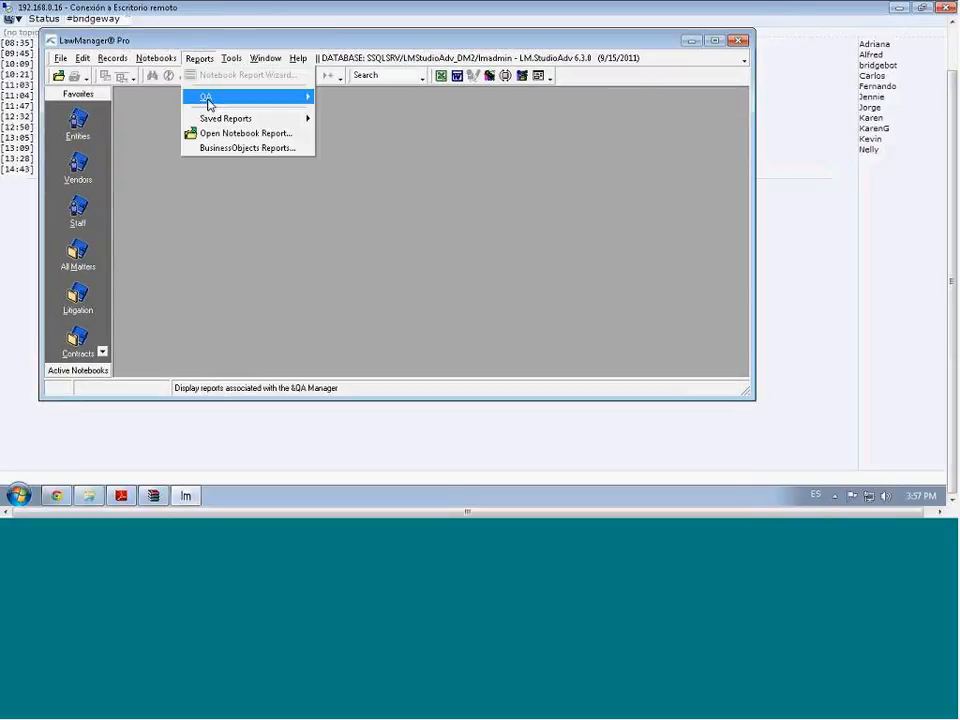
mouse_move(208, 101)
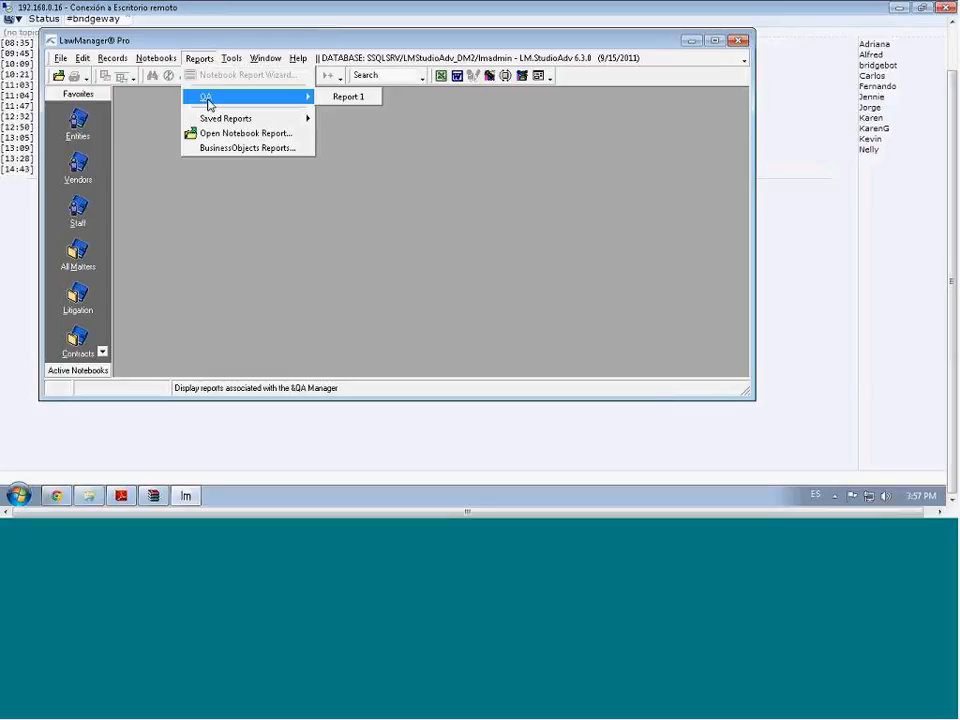
click(350, 102)
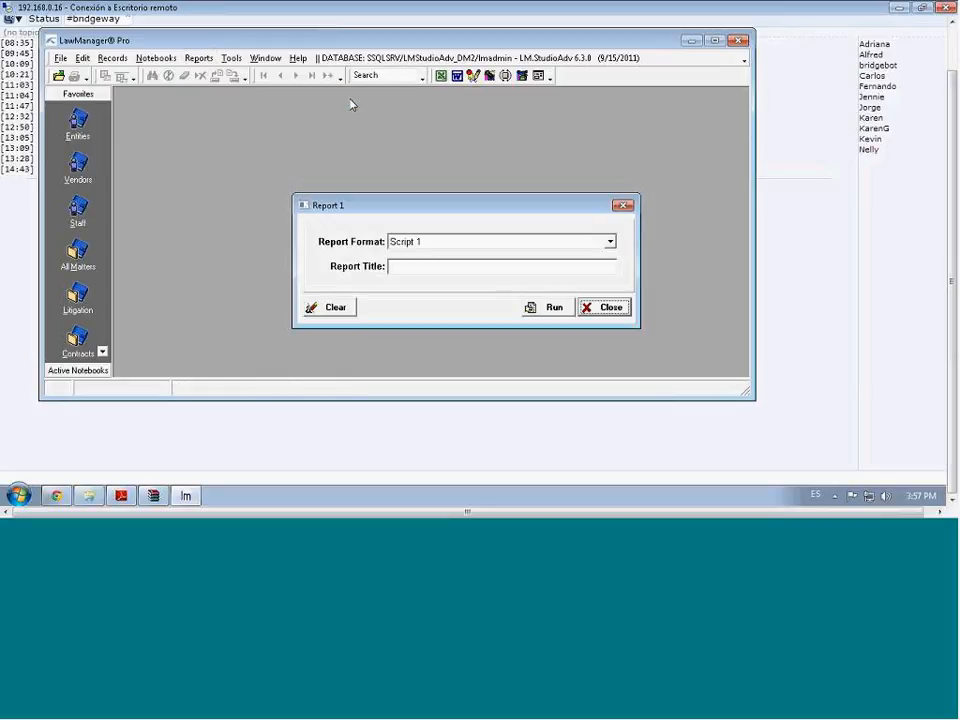
drag(396, 208, 311, 160)
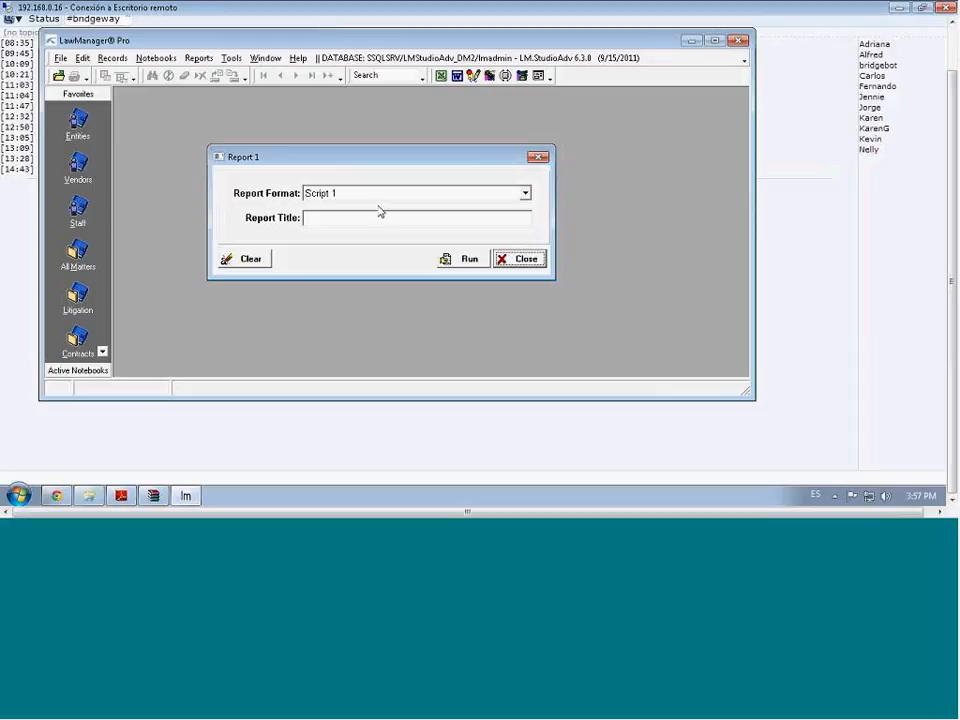
Keep Script 1 as the report format, click into Report Title, then close the form
click(525, 194)
click(525, 196)
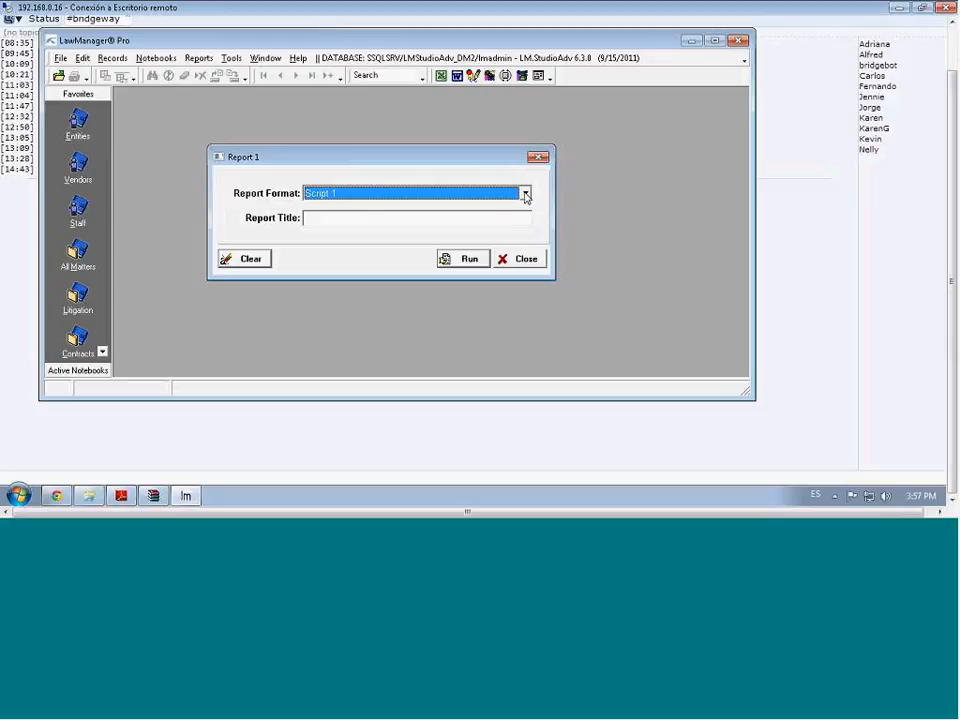
click(473, 219)
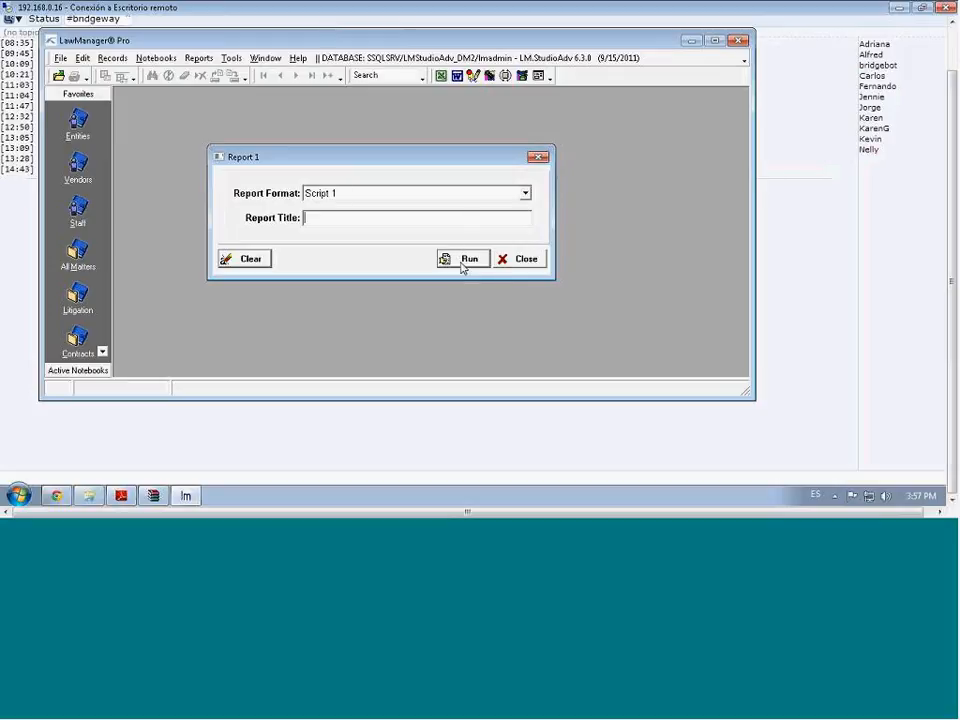
click(519, 262)
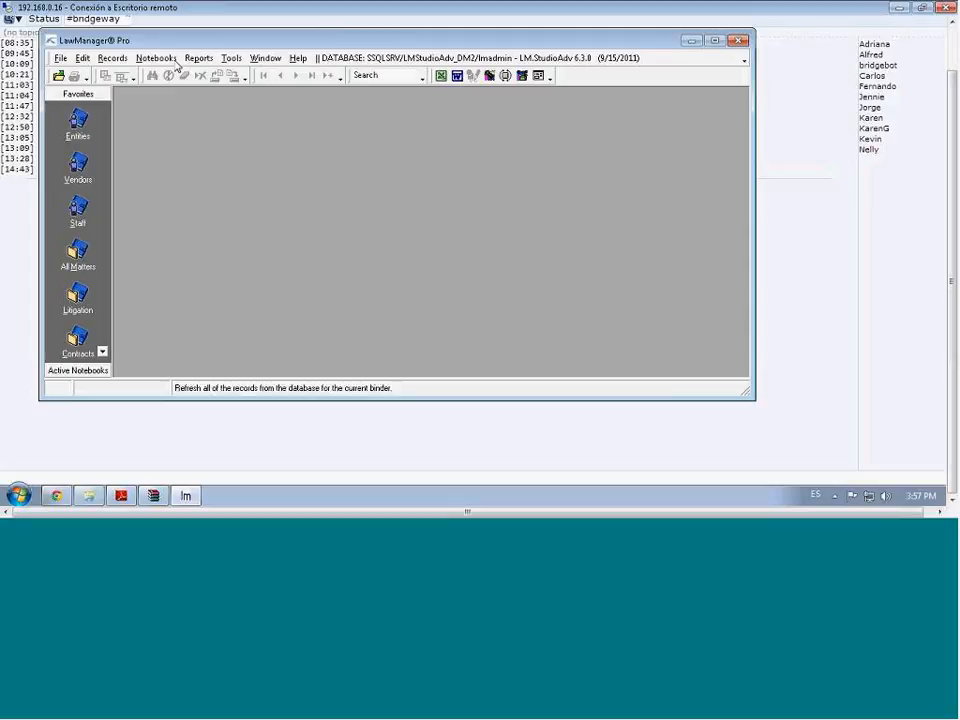
Open Notebooks > Notebooks Designer > Component Designer and make its window taller
click(157, 58)
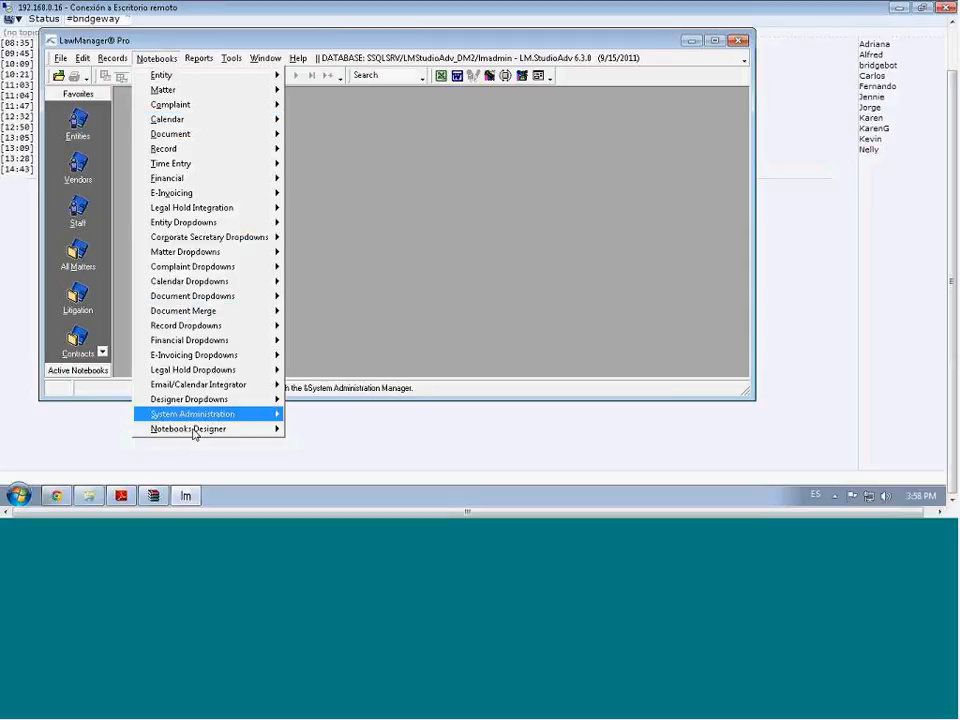
mouse_move(195, 434)
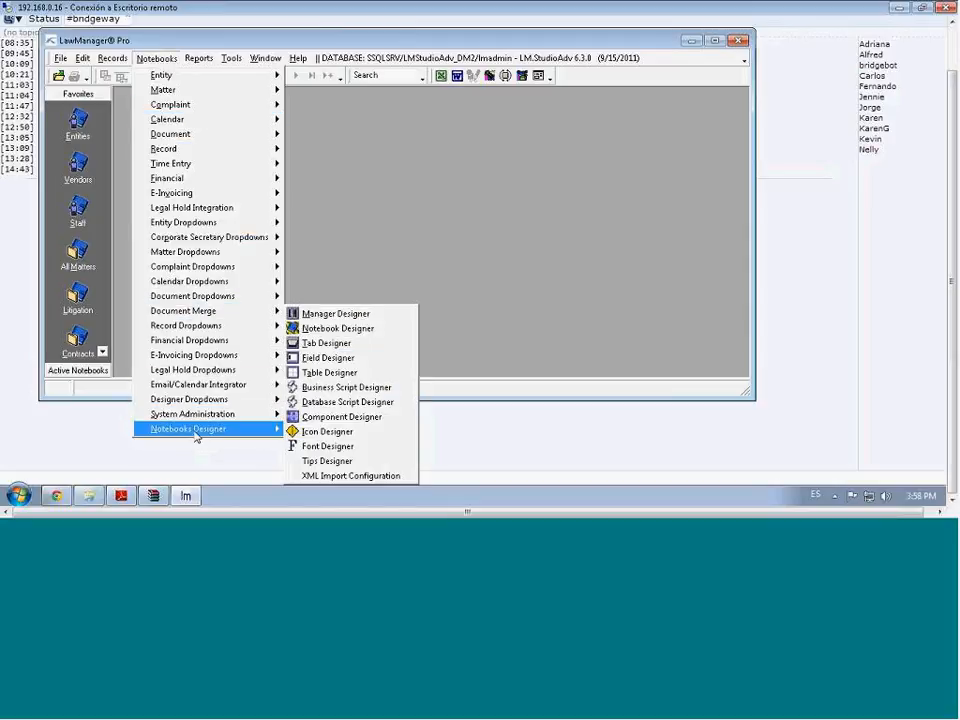
click(340, 418)
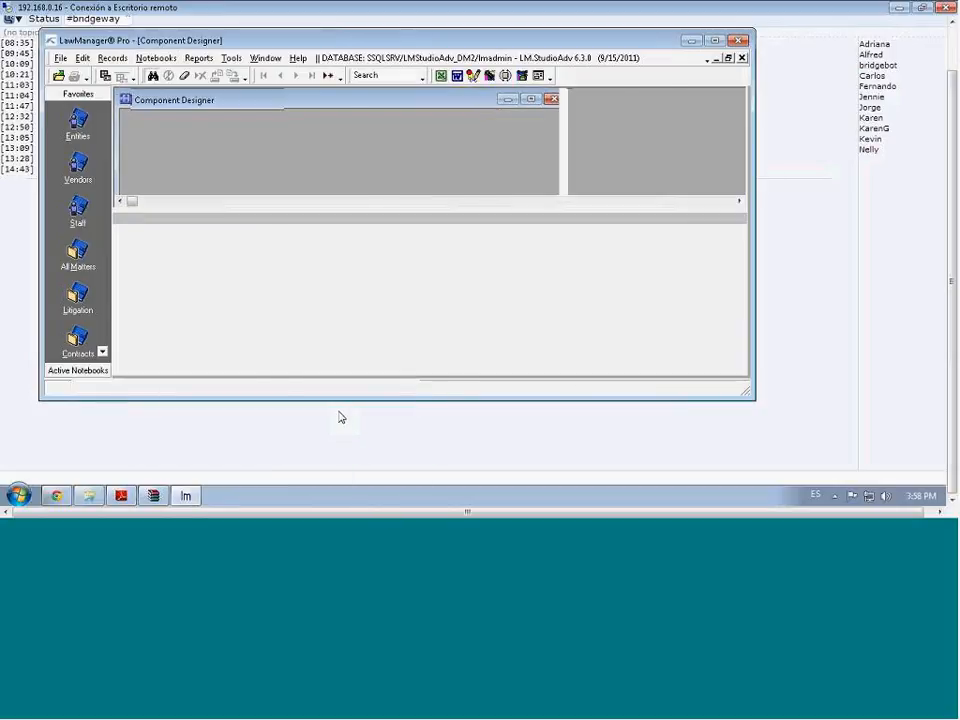
drag(292, 403, 294, 494)
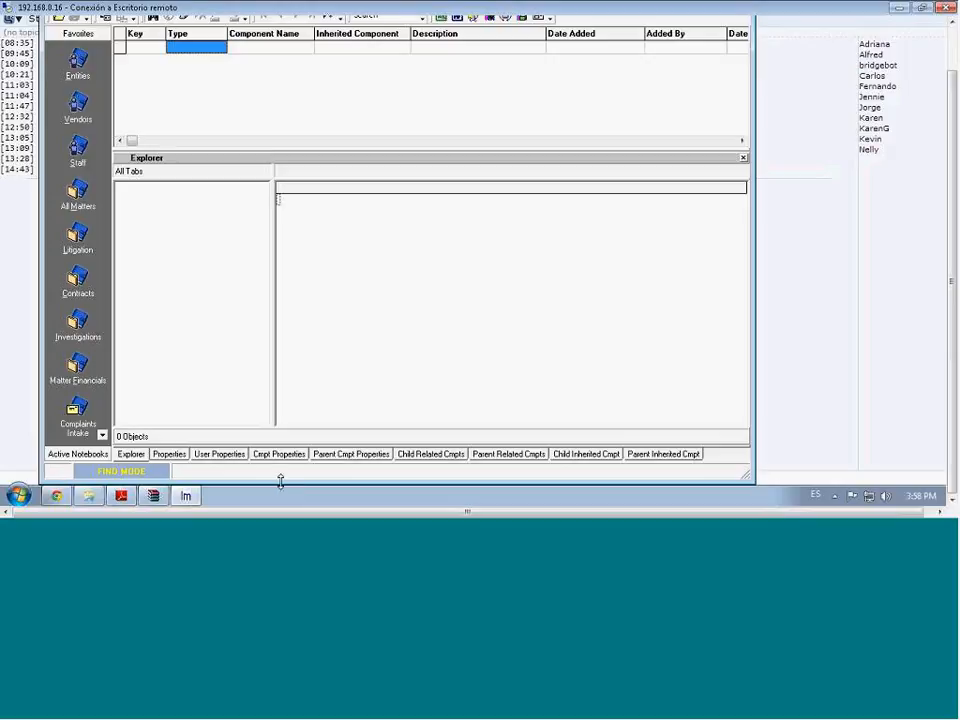
drag(281, 481, 286, 445)
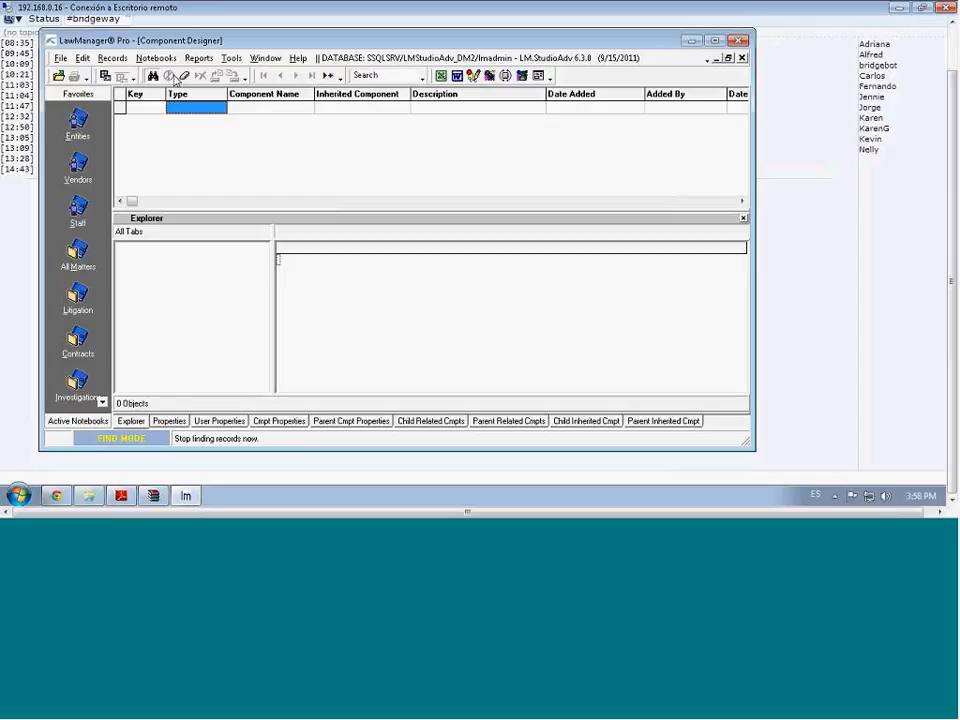
Find the System-type component DaSystem and show its 23 properties in the Properties grid
click(220, 109)
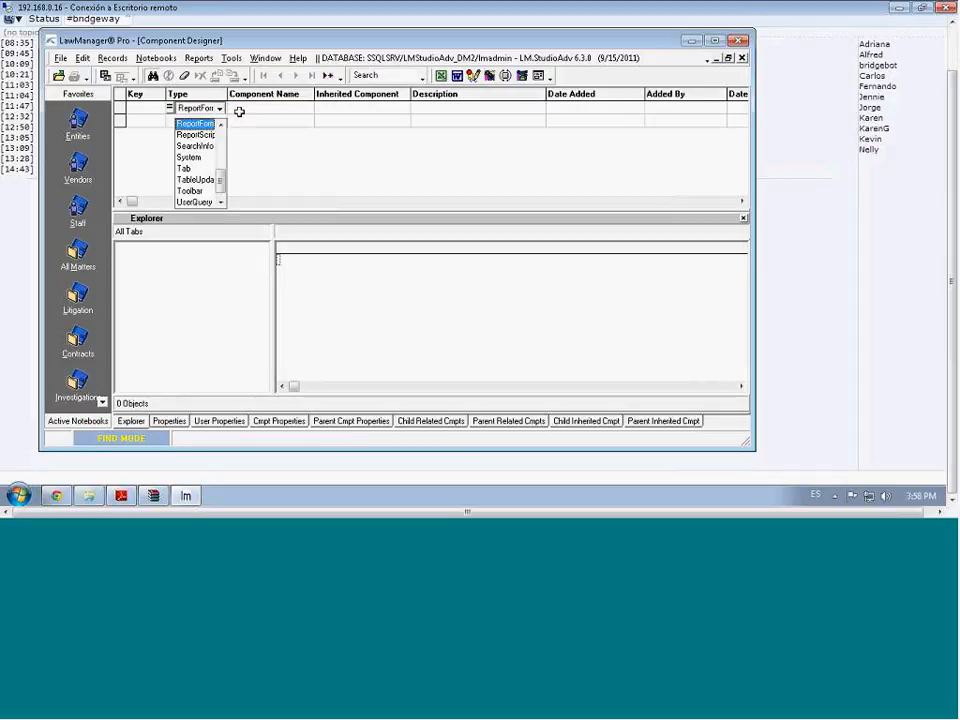
click(239, 112)
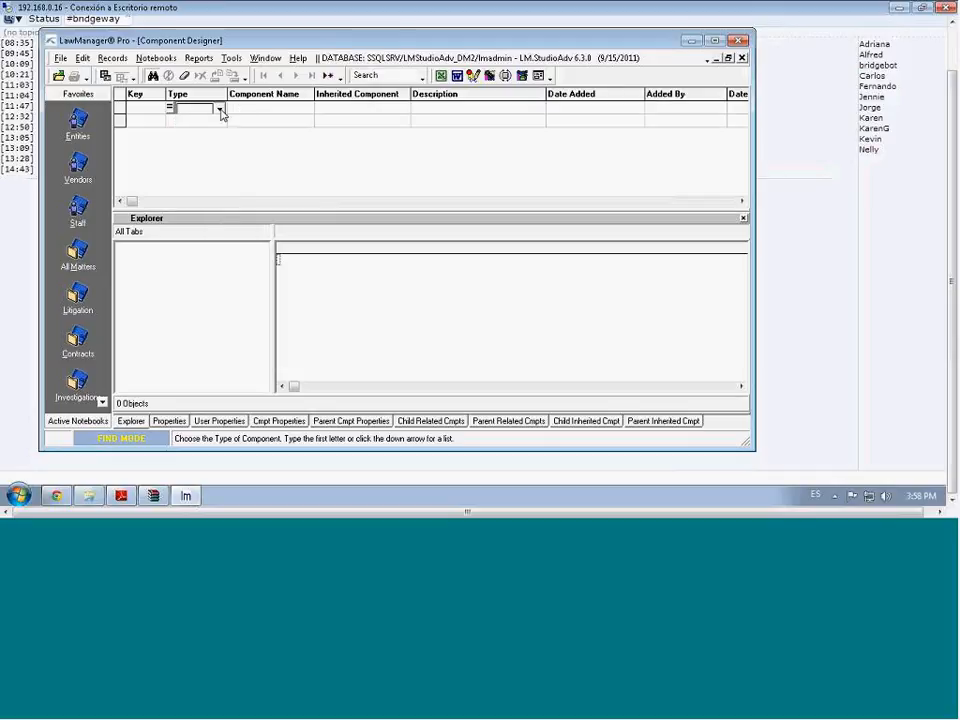
click(221, 111)
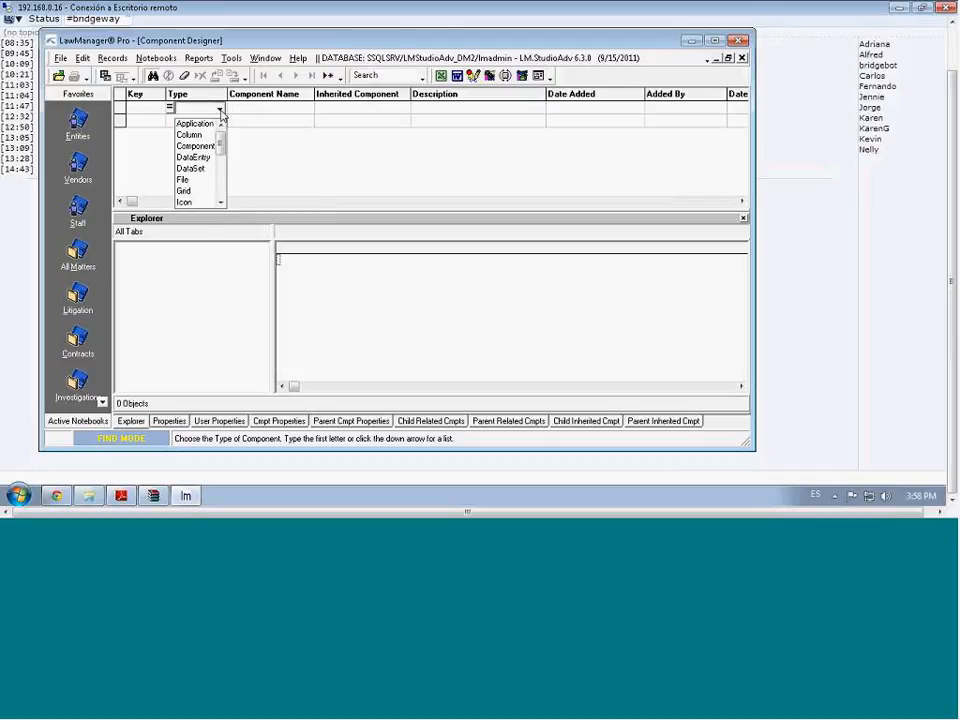
scroll(222, 188, down, 7)
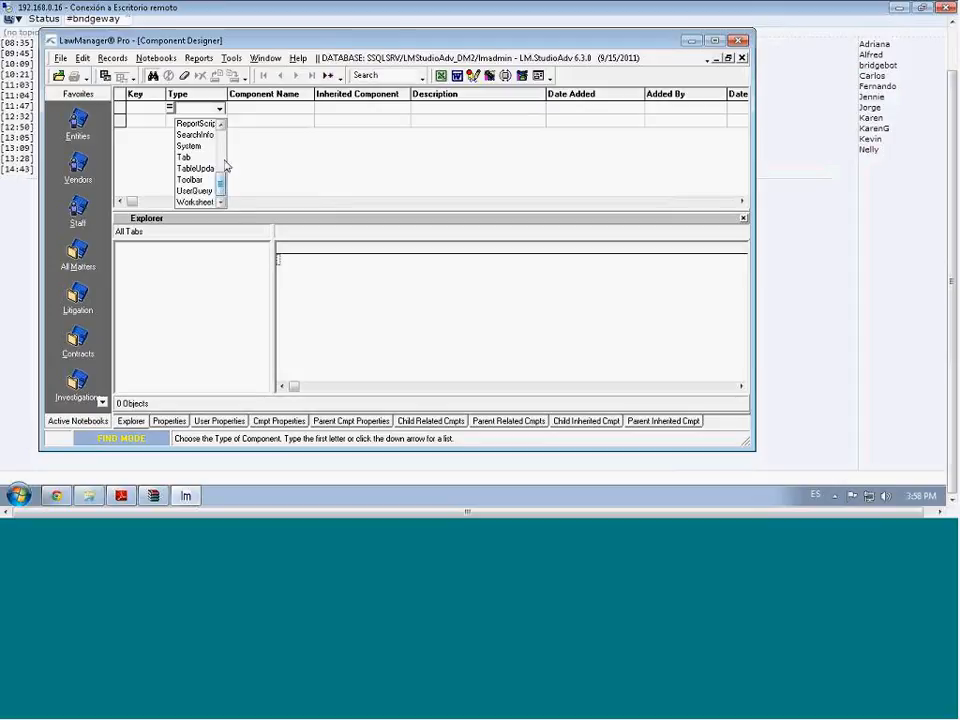
click(192, 146)
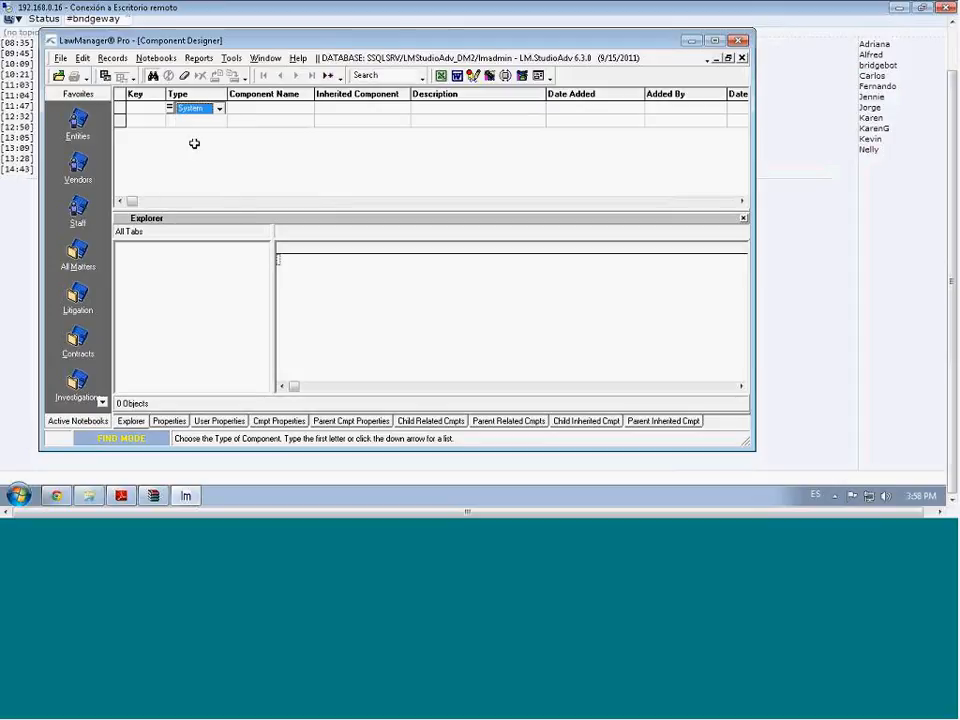
click(153, 77)
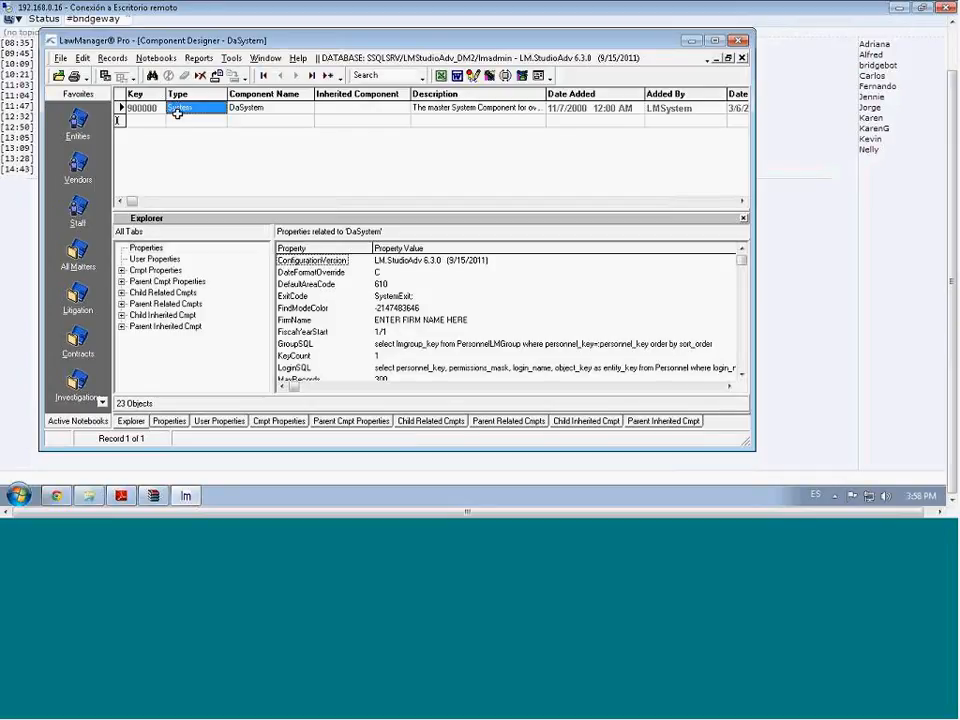
click(261, 107)
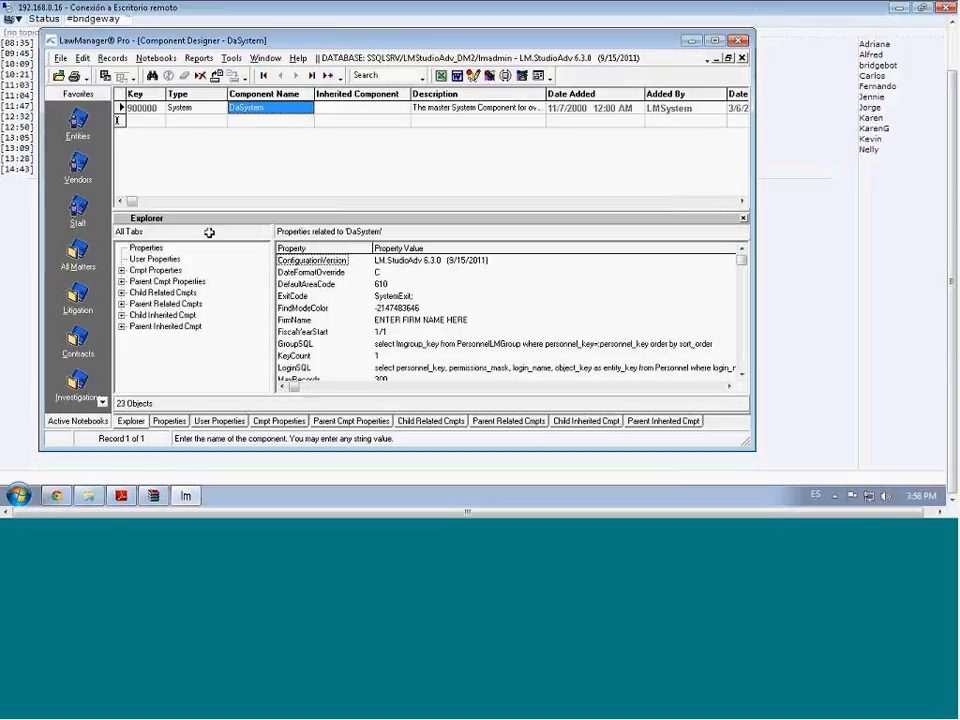
click(171, 423)
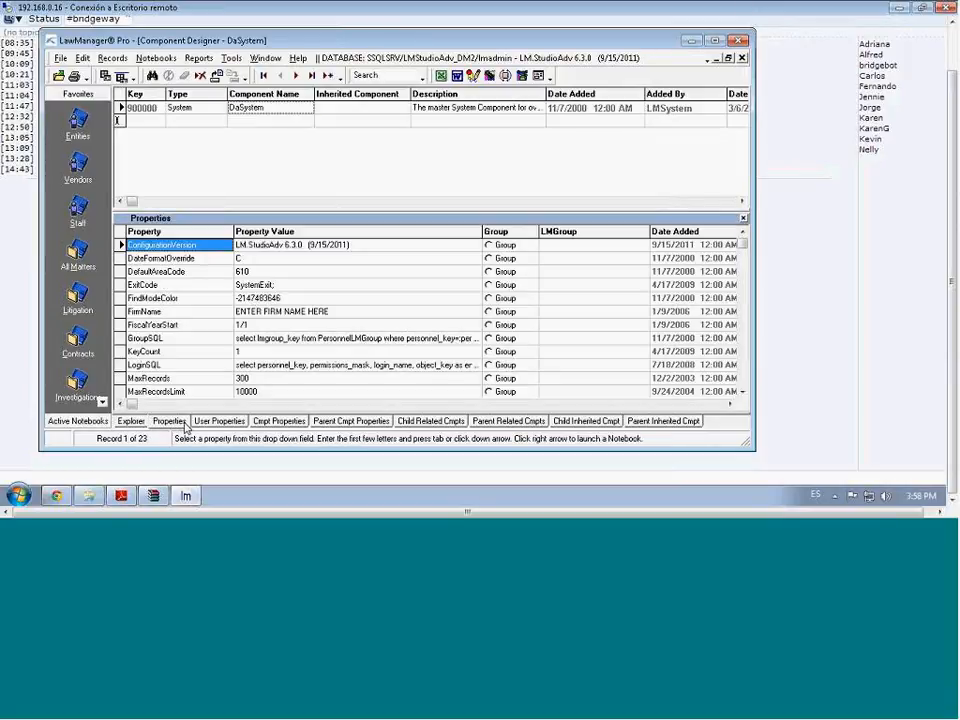
In DaSystem's explorer tree, expand Child Related Cmpts to reveal BaseApplication's categories
click(747, 347)
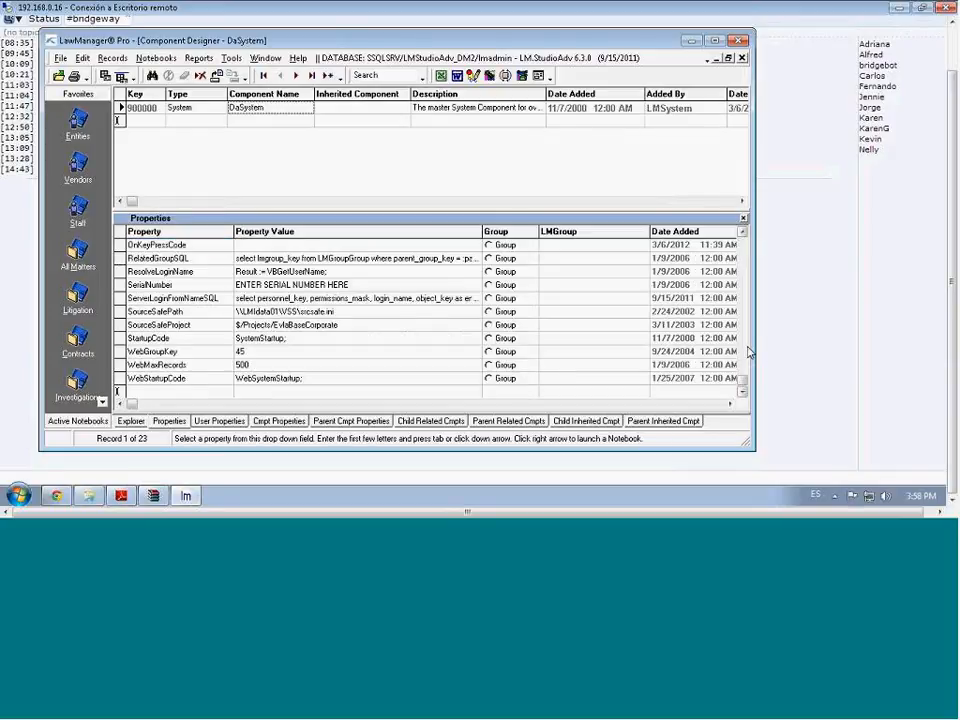
click(744, 264)
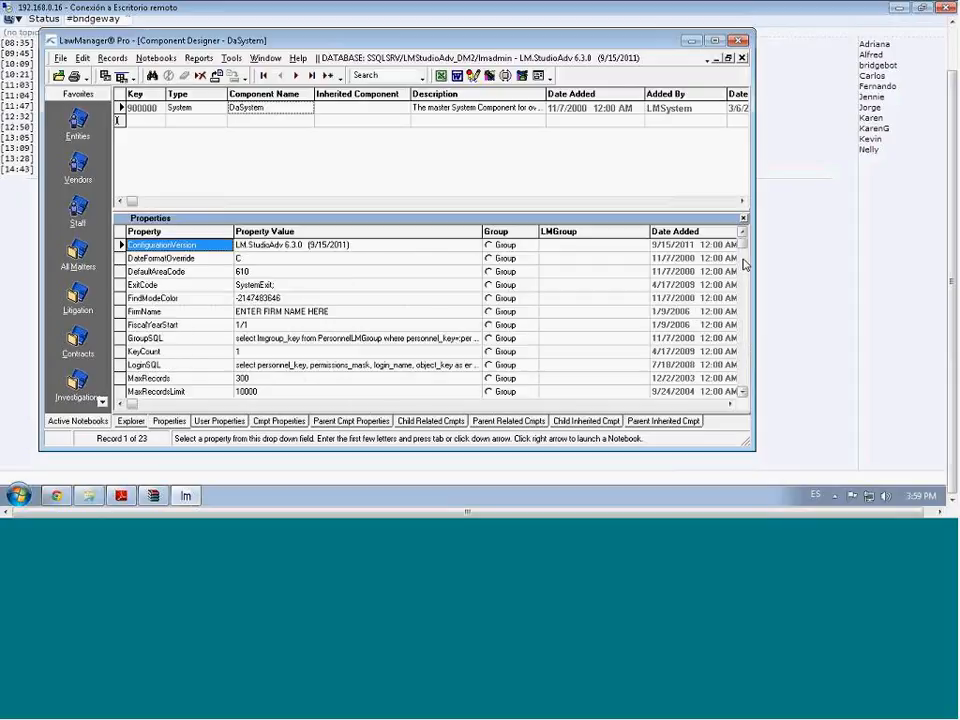
click(131, 421)
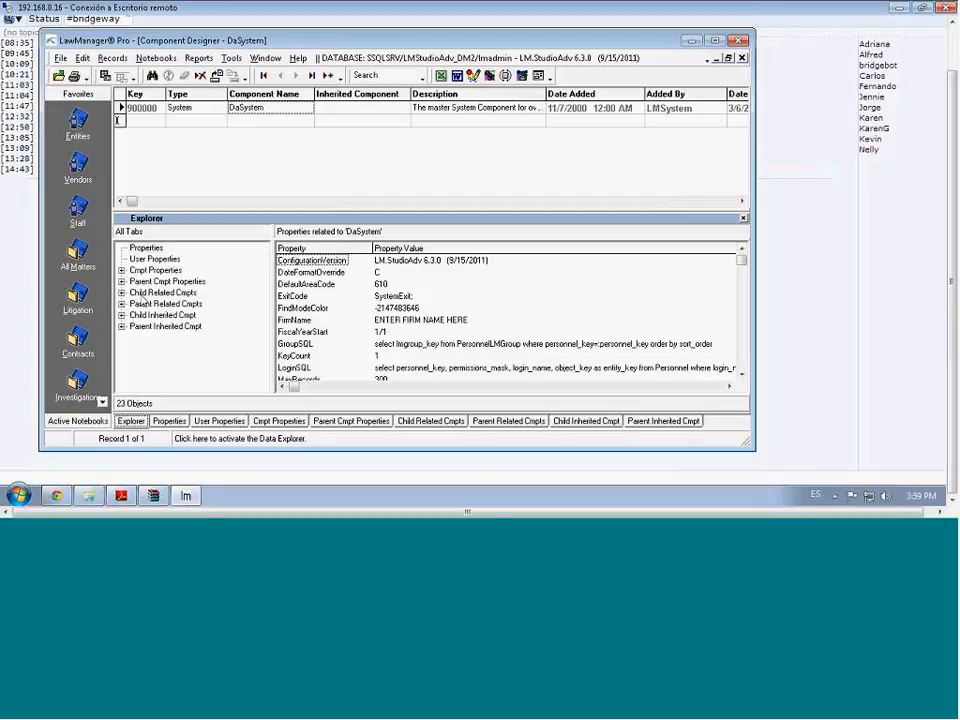
click(145, 293)
click(121, 293)
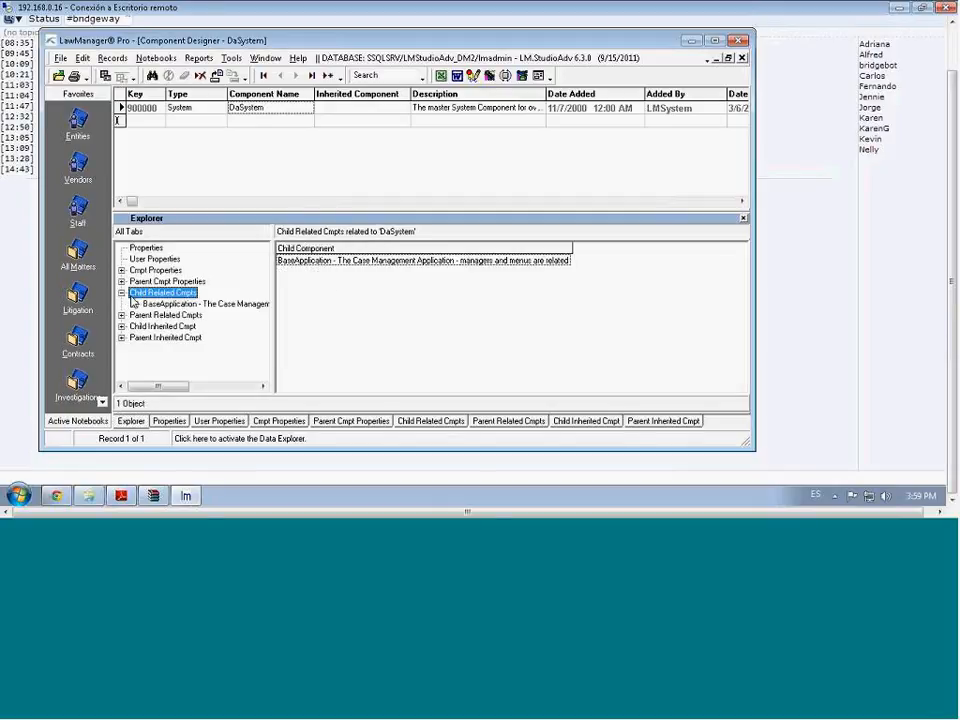
click(136, 304)
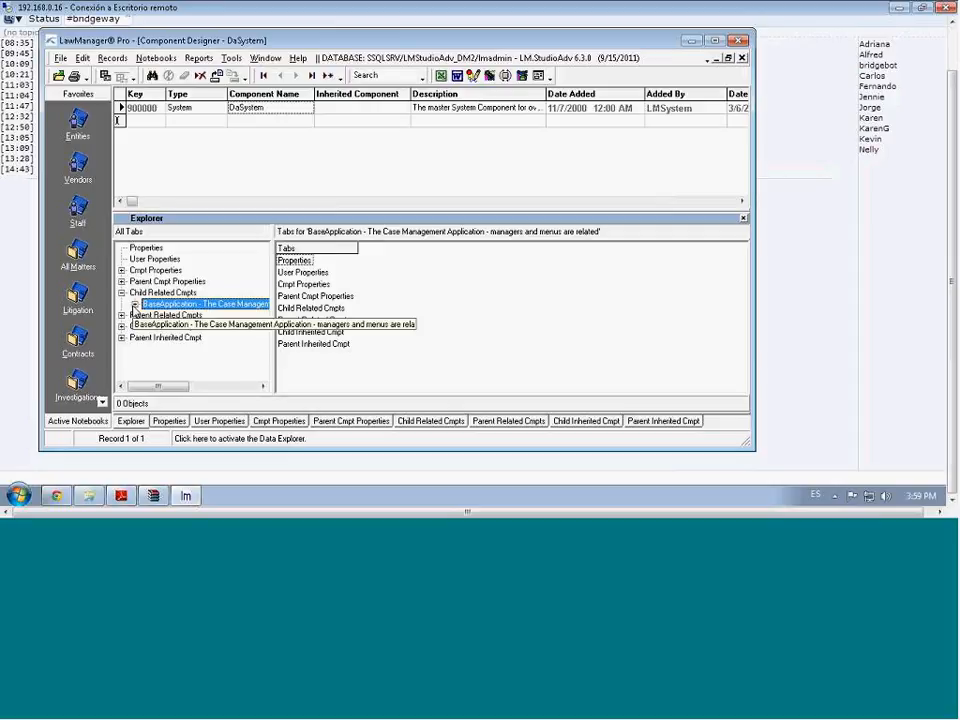
click(134, 304)
List BaseApplication's 53 child related components and select ComplaintComplaintSI - Complaint # SearchInfo
click(174, 293)
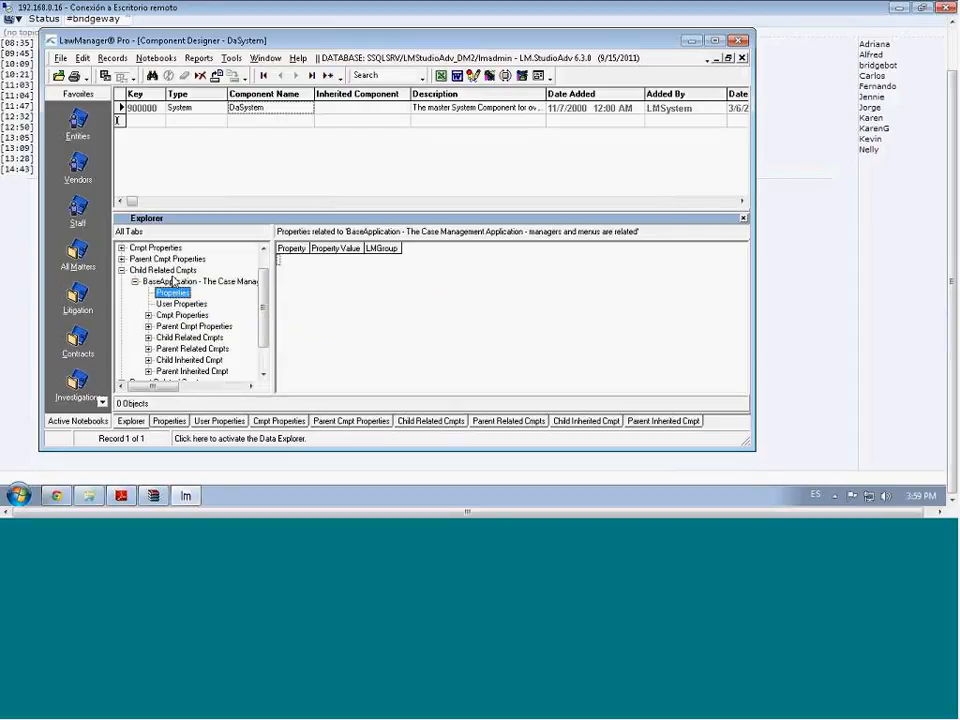
click(184, 284)
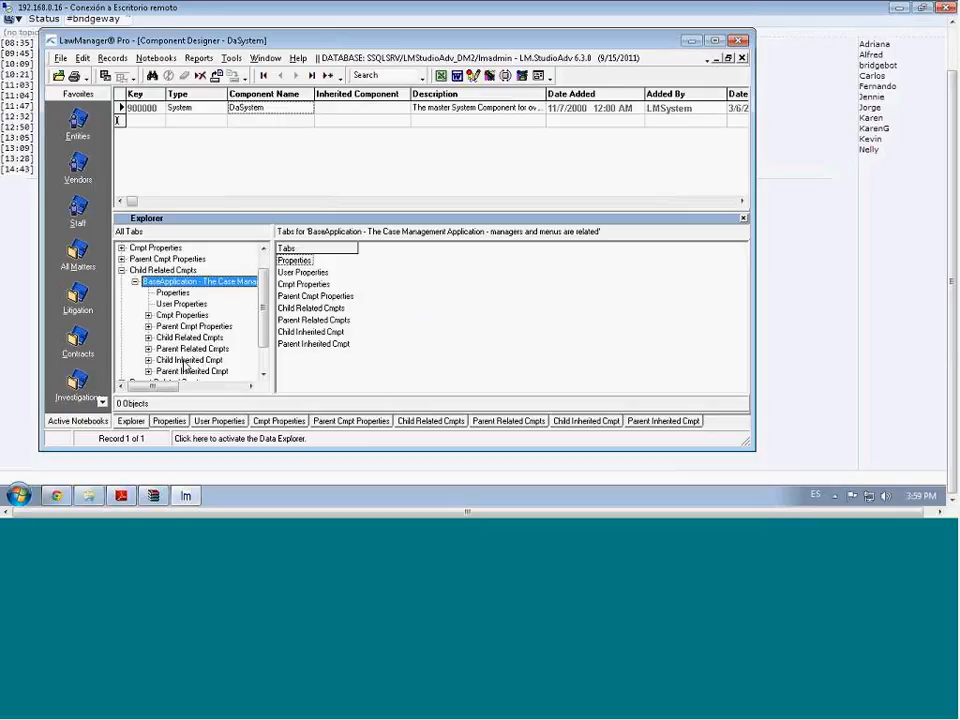
click(193, 341)
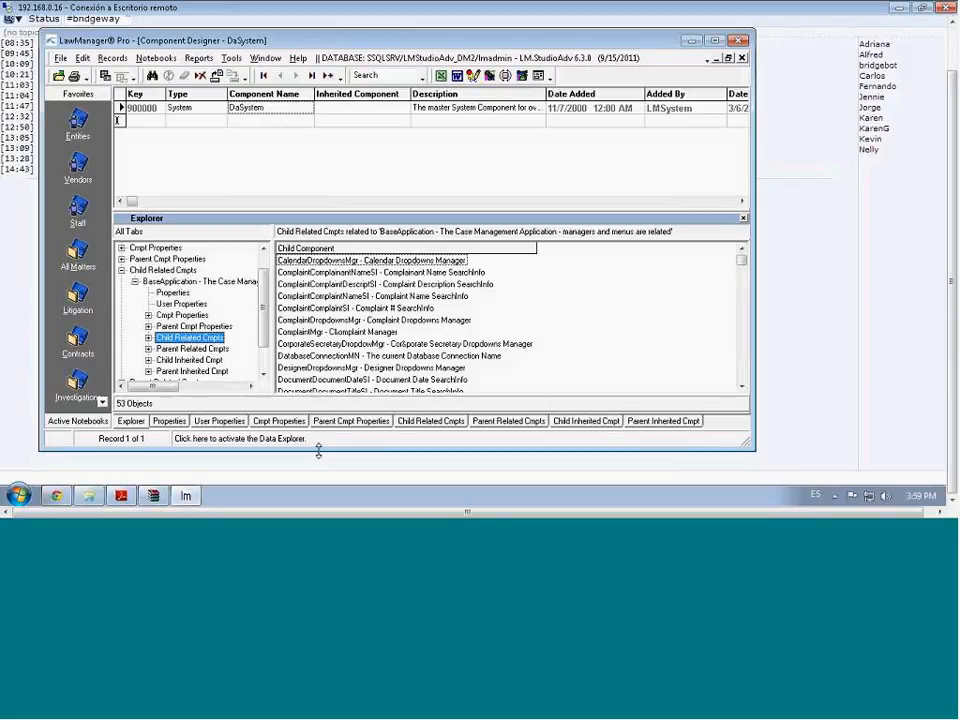
click(332, 308)
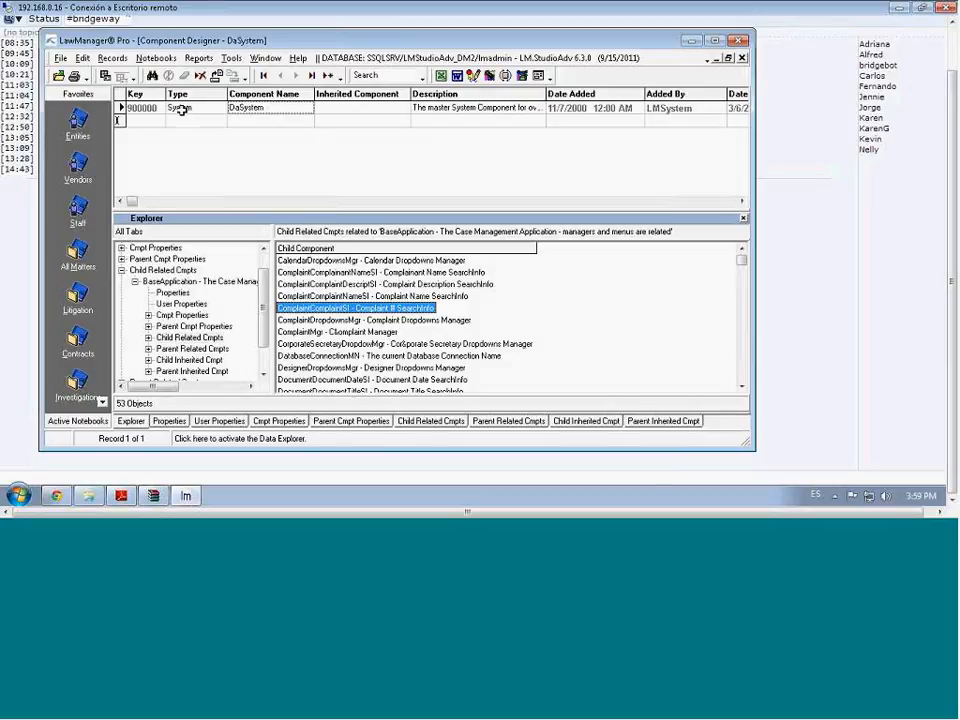
click(157, 58)
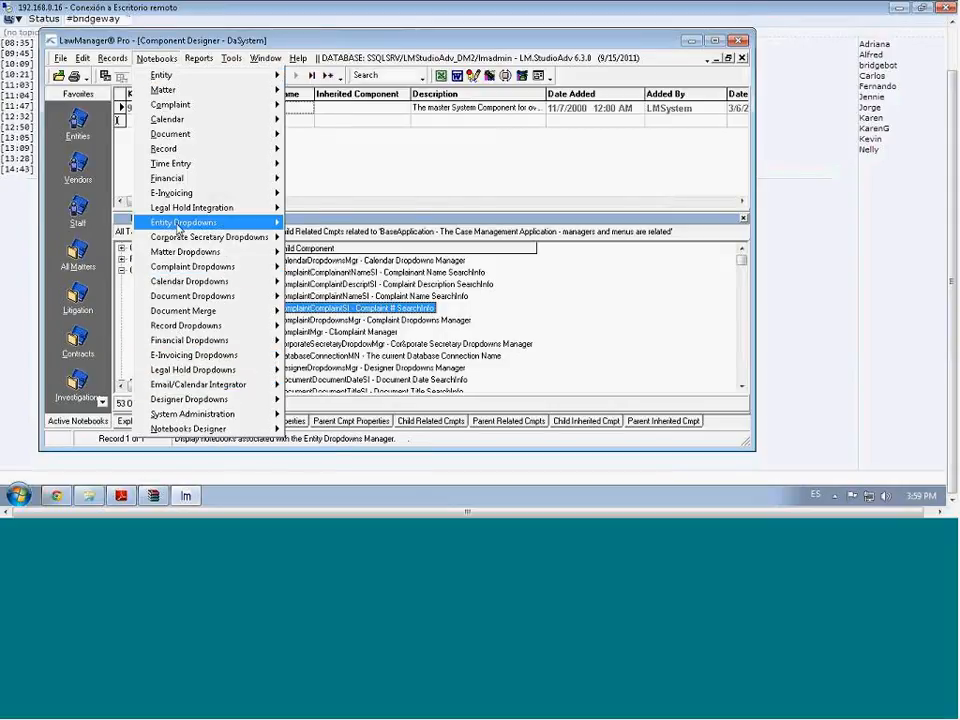
mouse_move(184, 182)
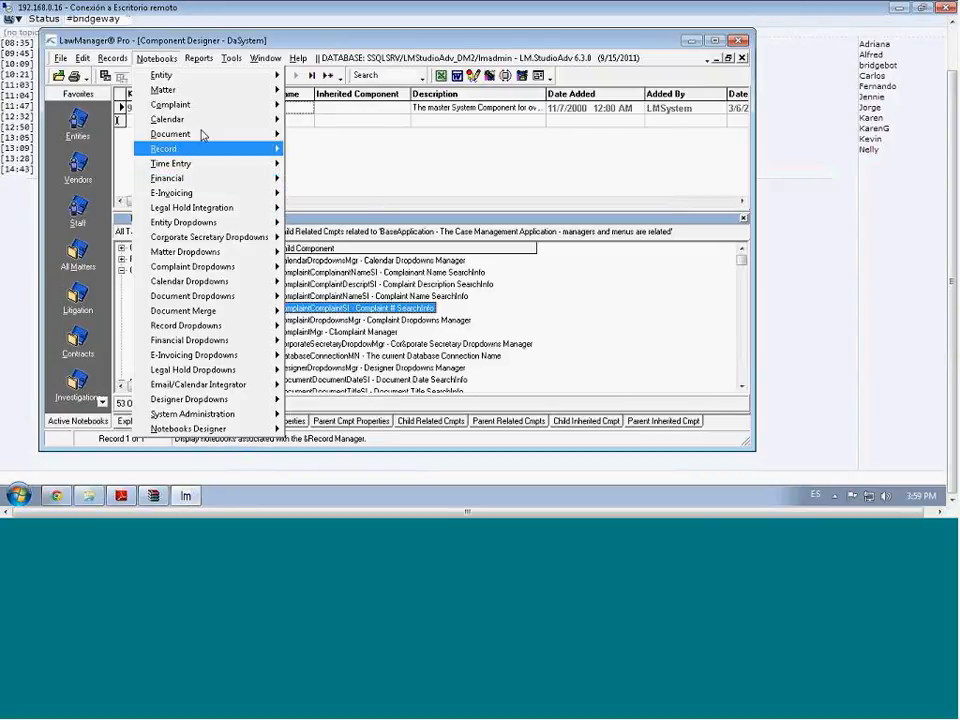
mouse_move(172, 266)
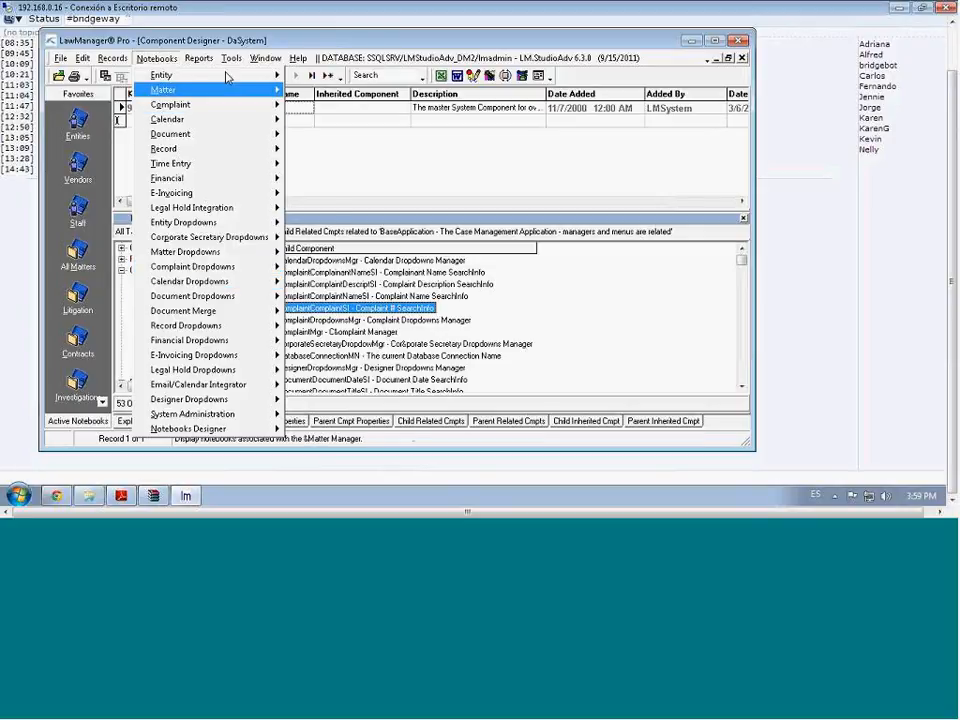
mouse_move(234, 66)
mouse_move(200, 62)
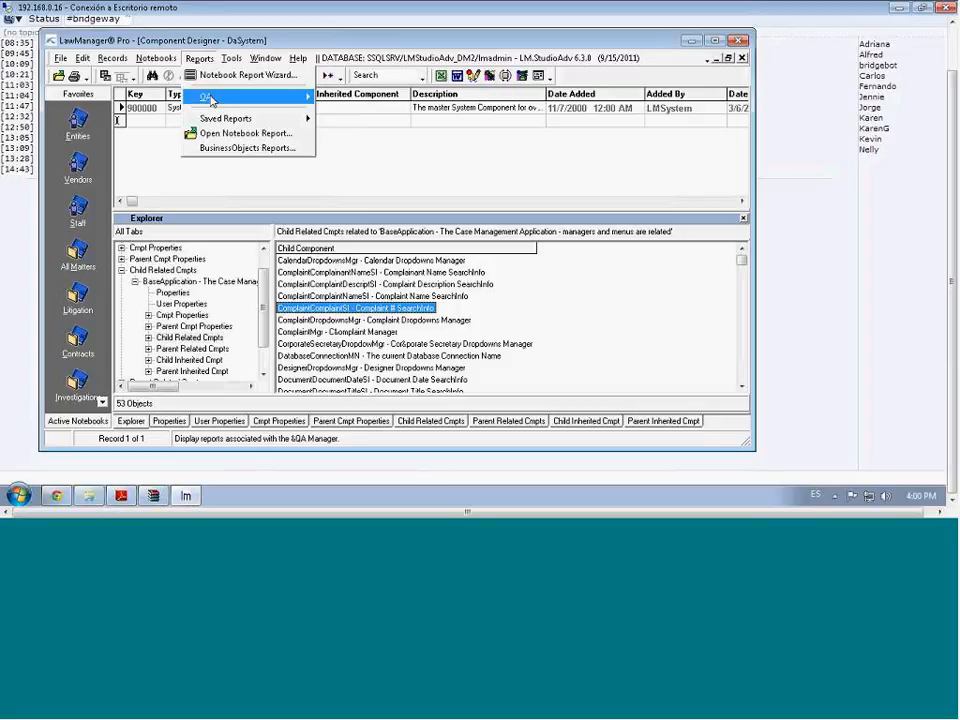
mouse_move(210, 100)
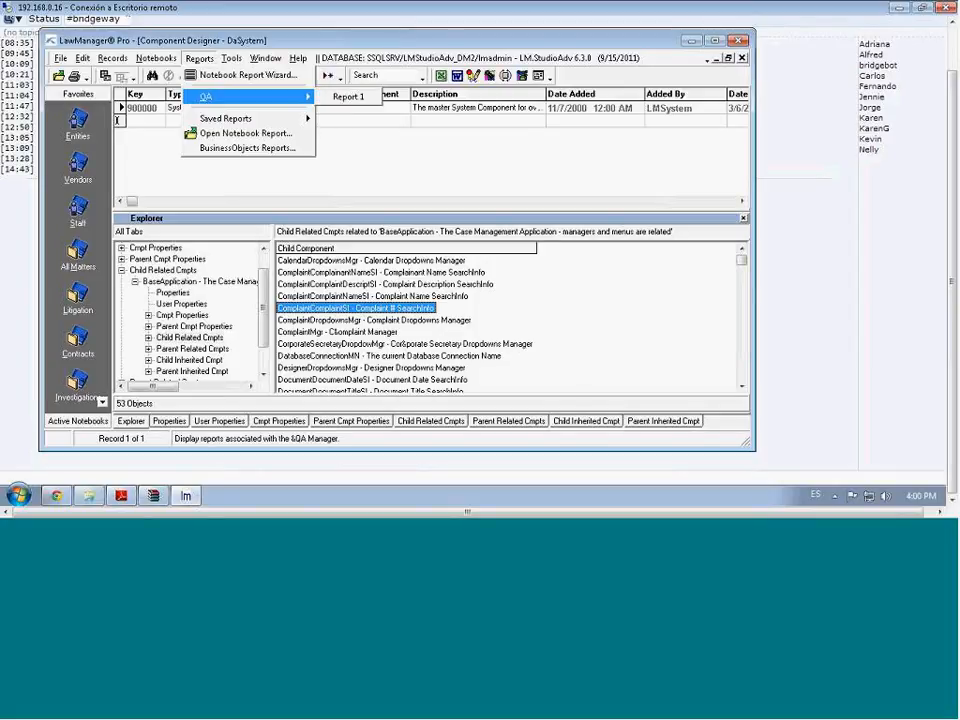
mouse_move(166, 63)
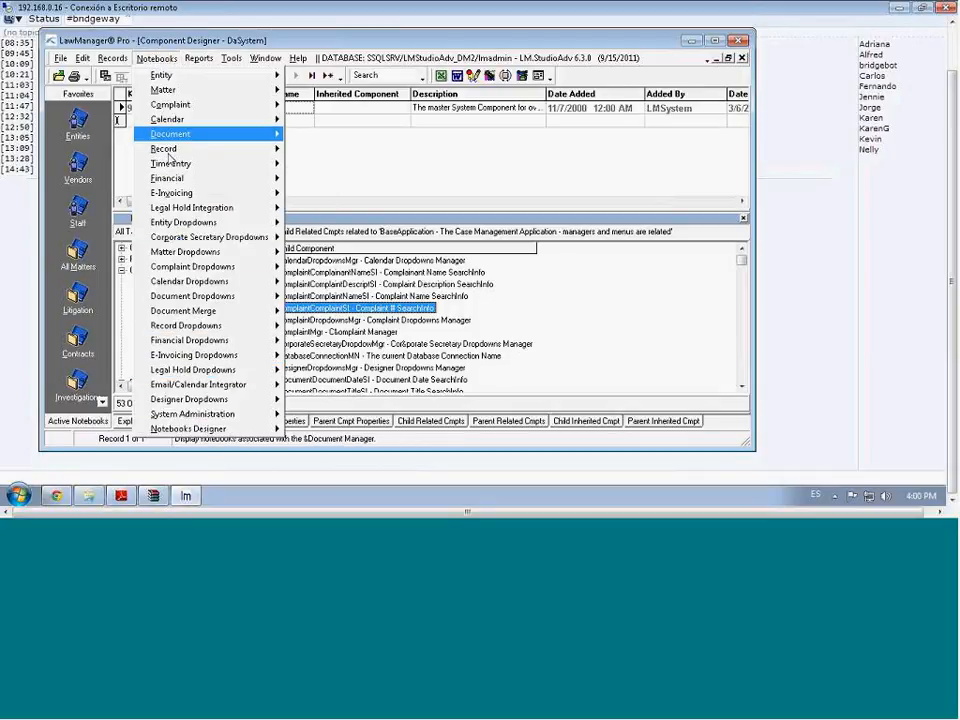
mouse_move(200, 296)
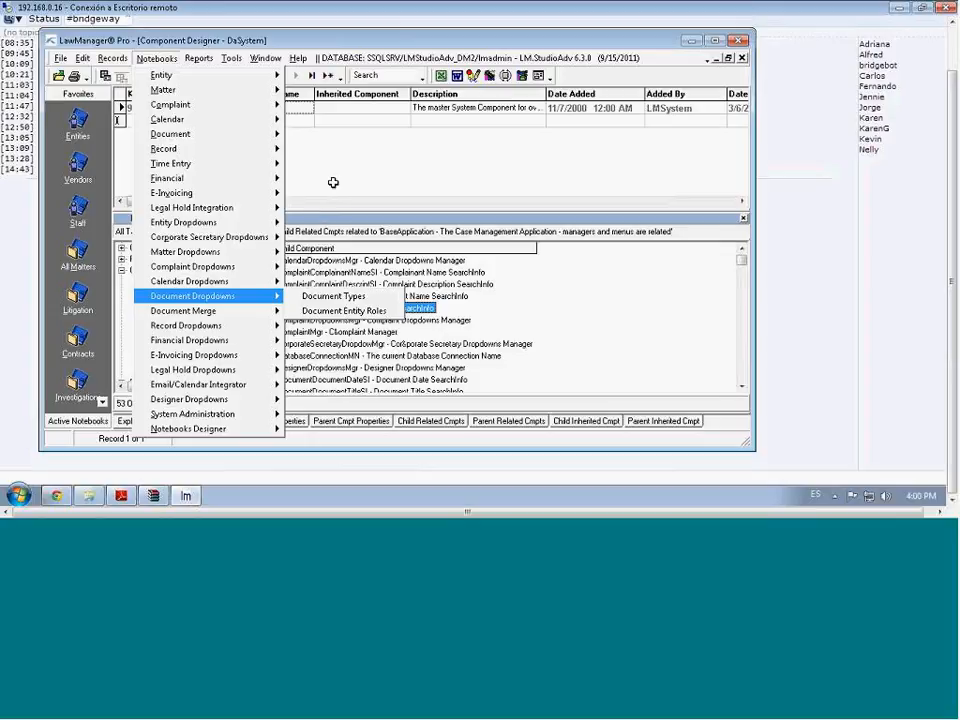
click(333, 183)
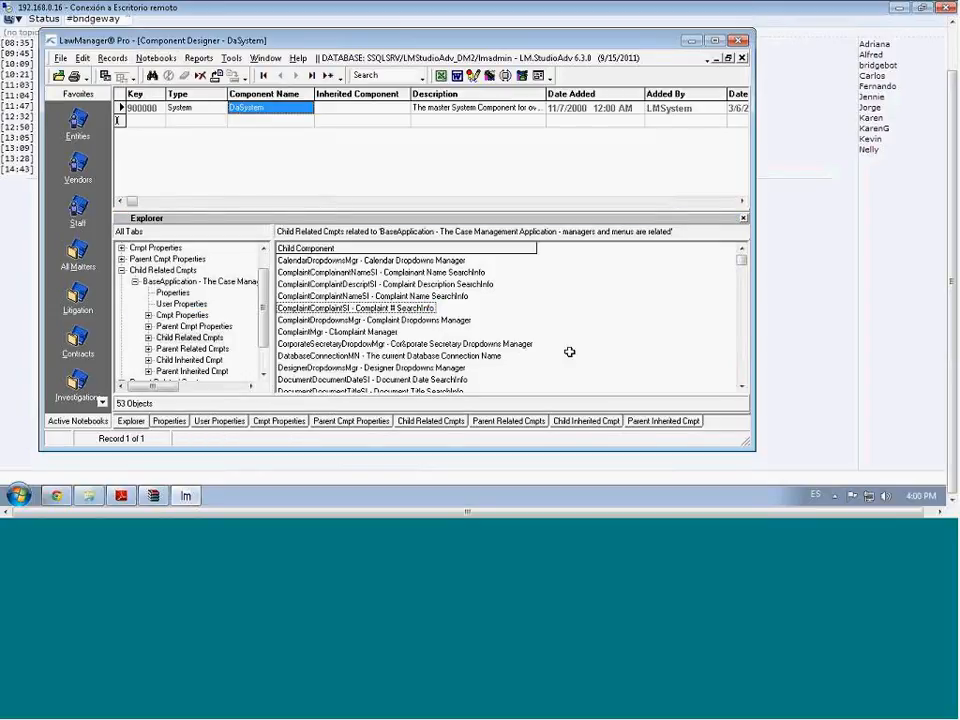
Locate NQAMgr - &QA Manager in the child list, jump to it, and list its Child Related Cmpts
click(745, 358)
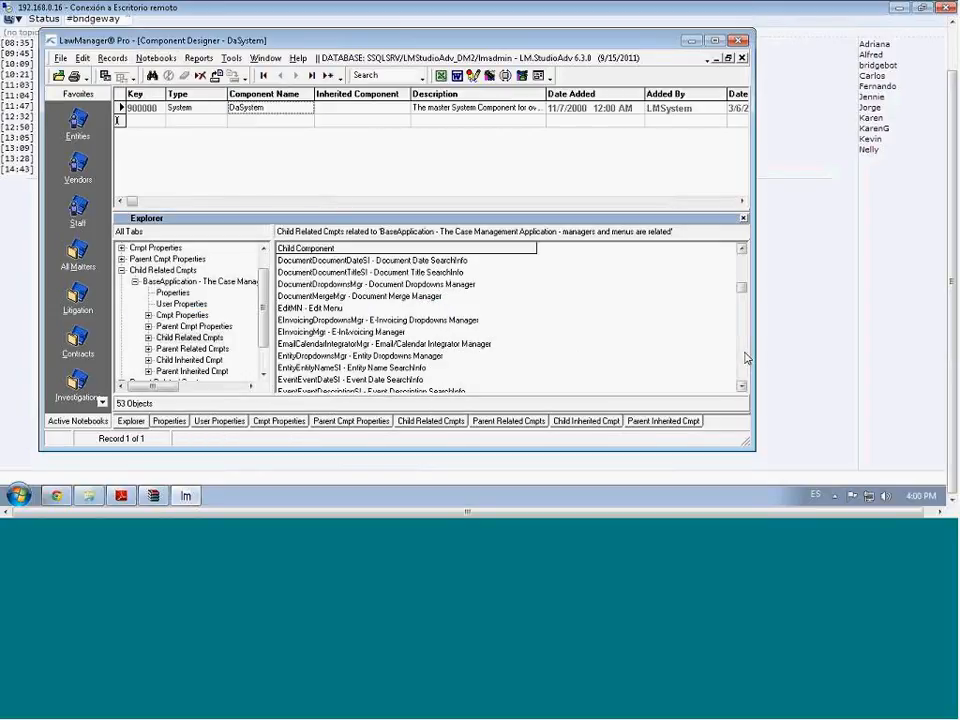
click(745, 358)
click(745, 358)
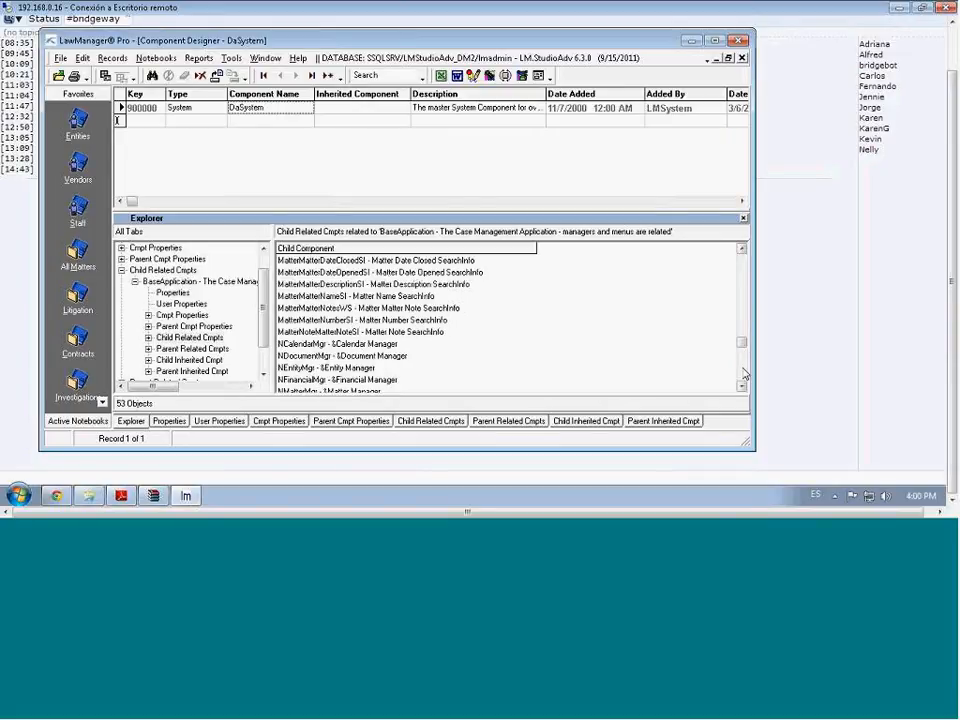
click(743, 370)
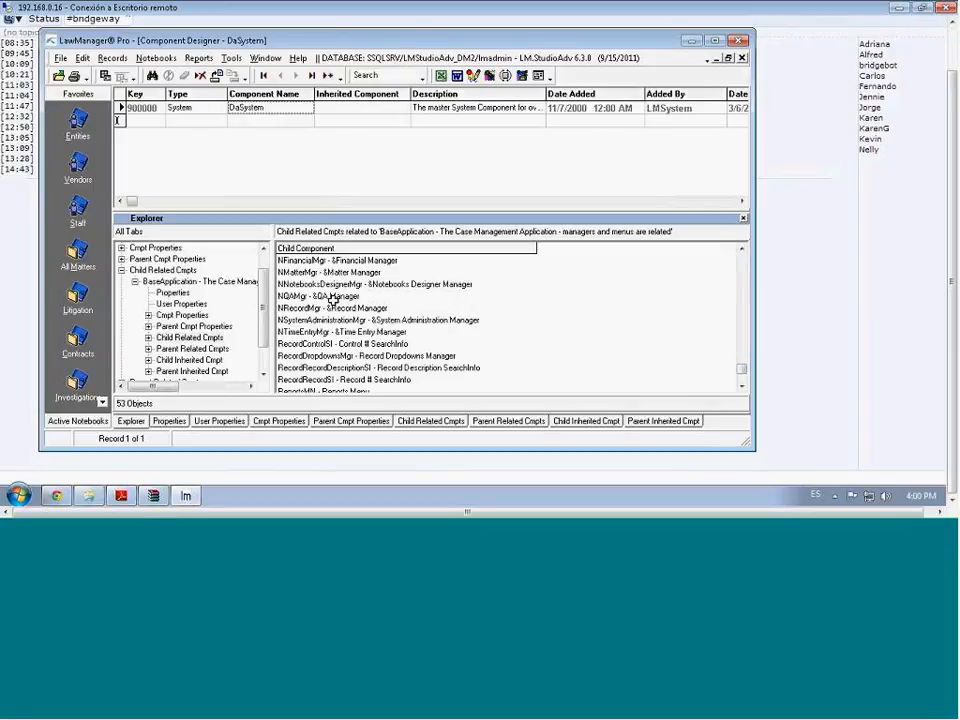
click(293, 297)
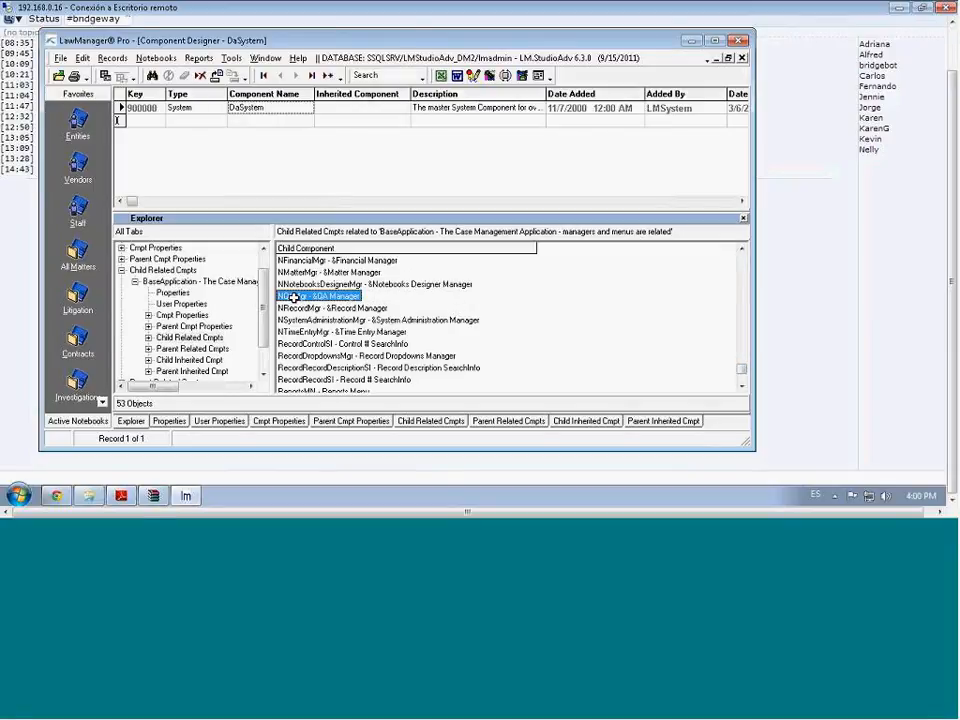
double_click(293, 297)
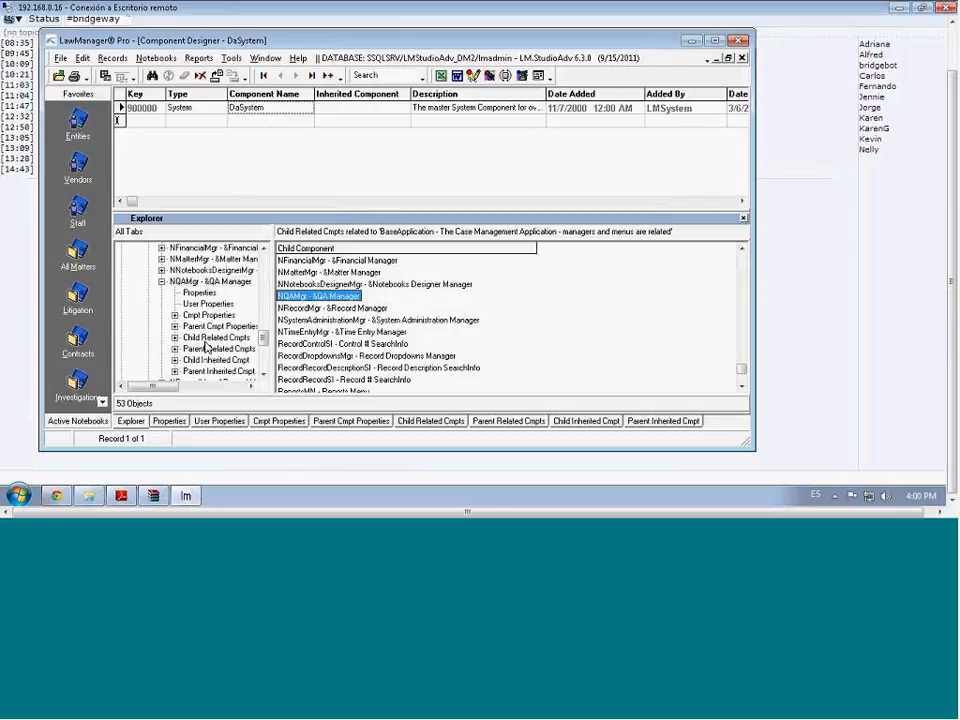
click(212, 337)
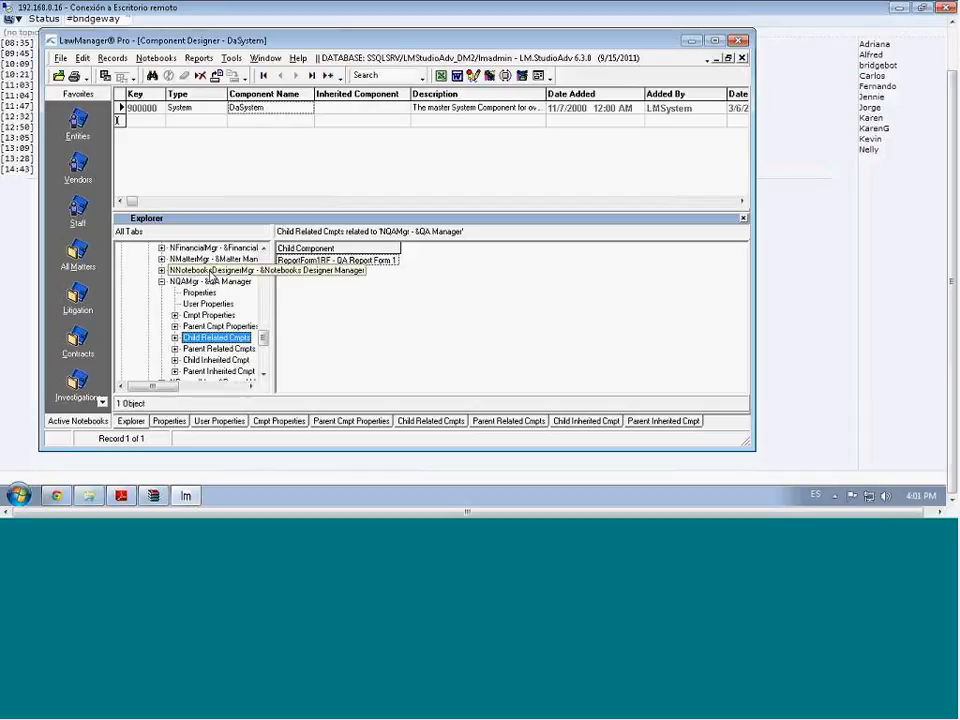
Set the QA Manager's Visible value to Y for the QA Test Group
click(205, 270)
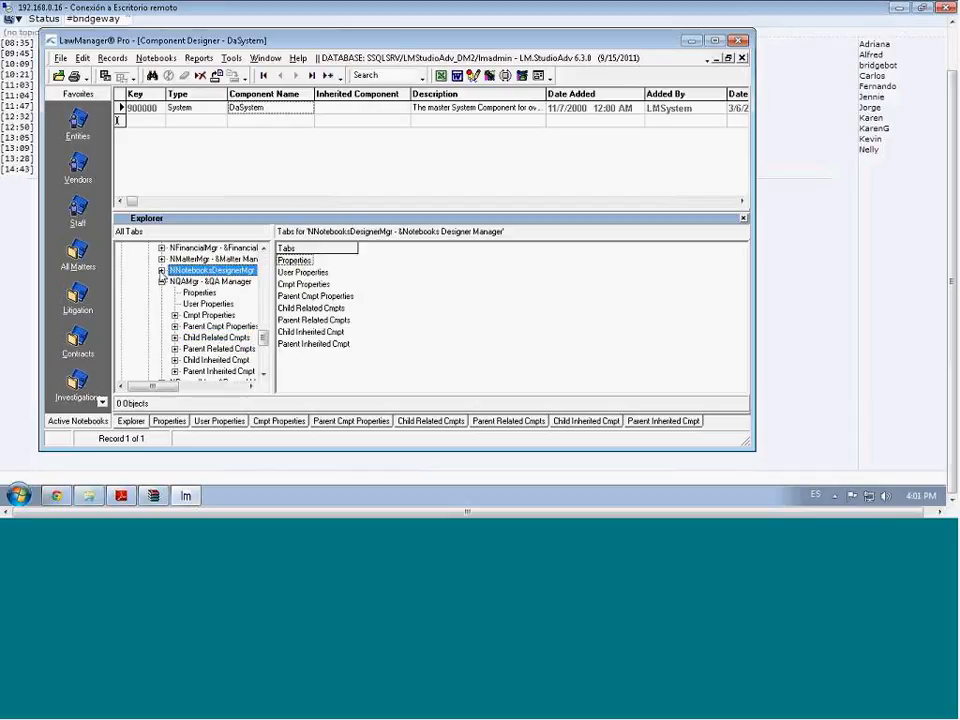
click(161, 270)
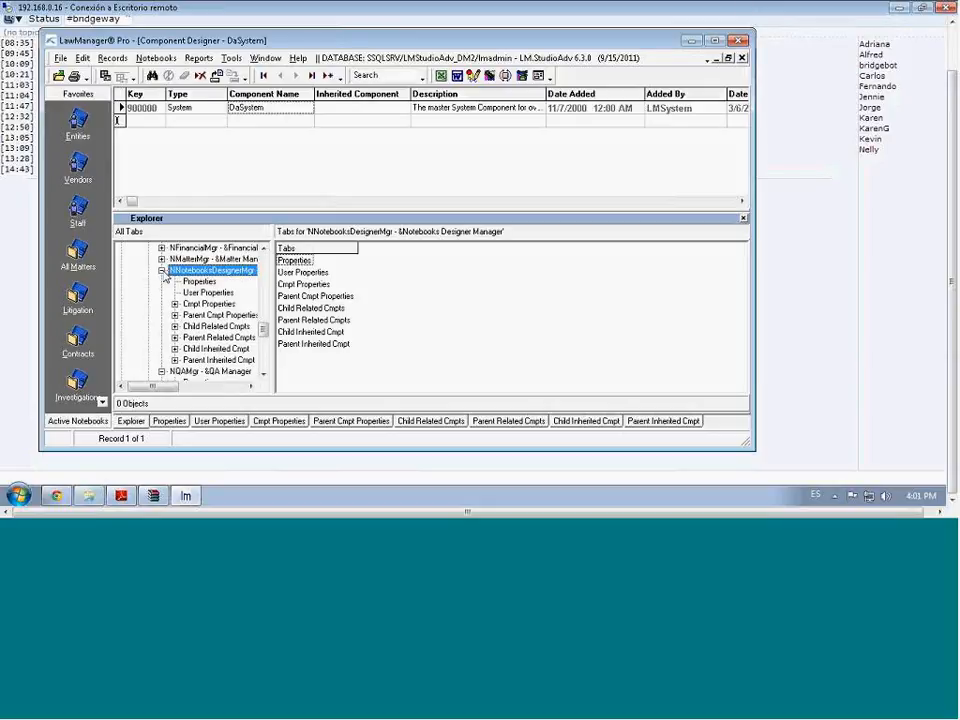
click(215, 326)
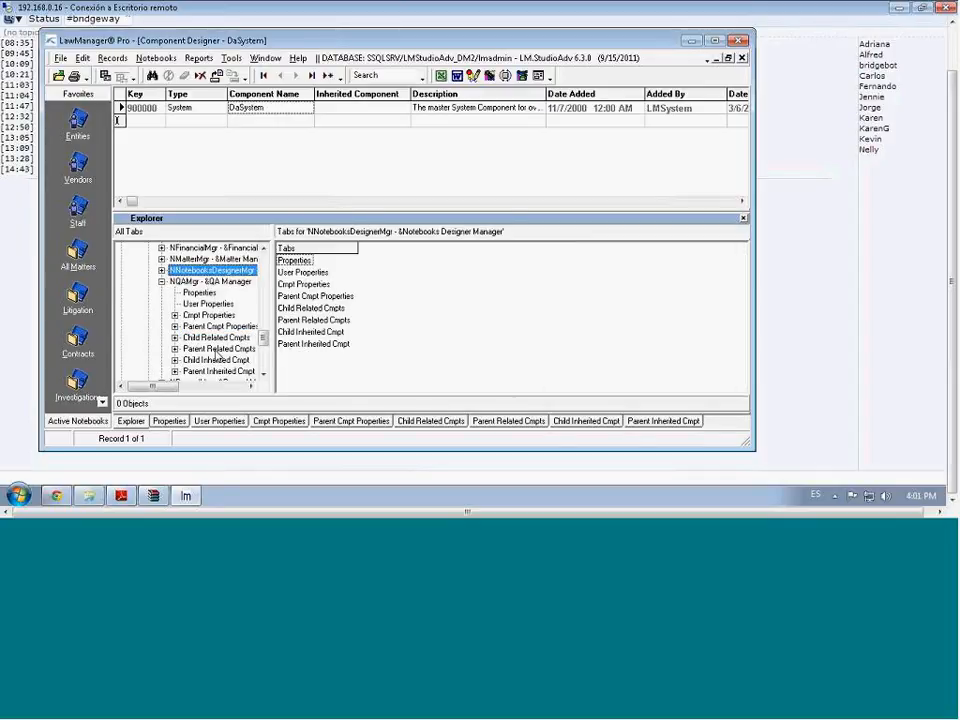
click(201, 293)
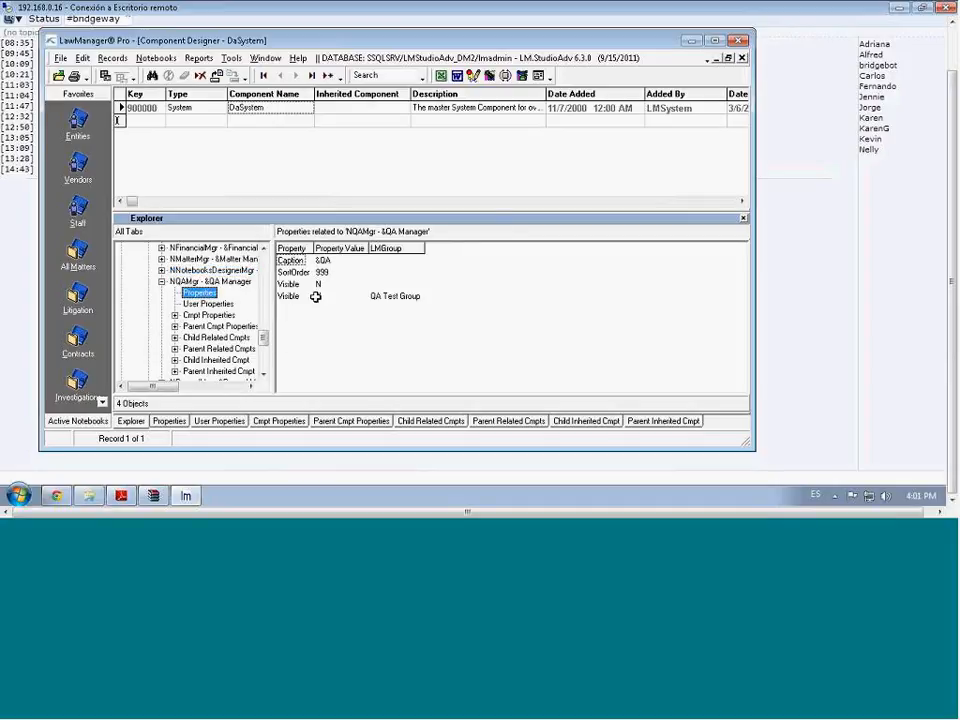
click(320, 296)
text(Y)
Expand Child Related Cmpts > ReportForm1RF > Child Related Cmpts to reveal ReportForm1Script1RS
click(203, 339)
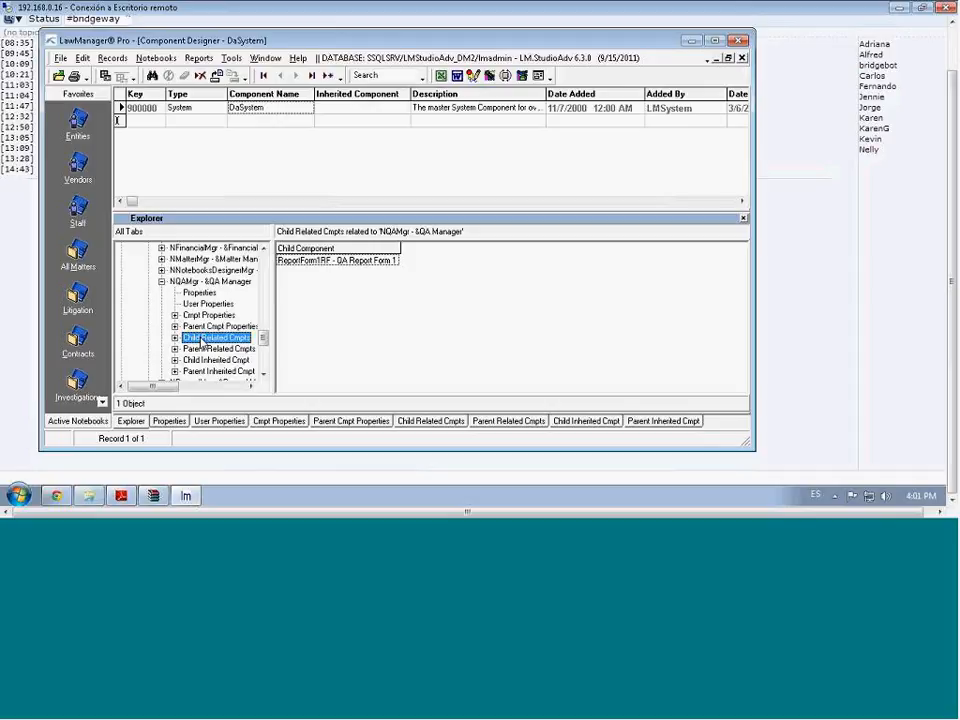
double_click(203, 340)
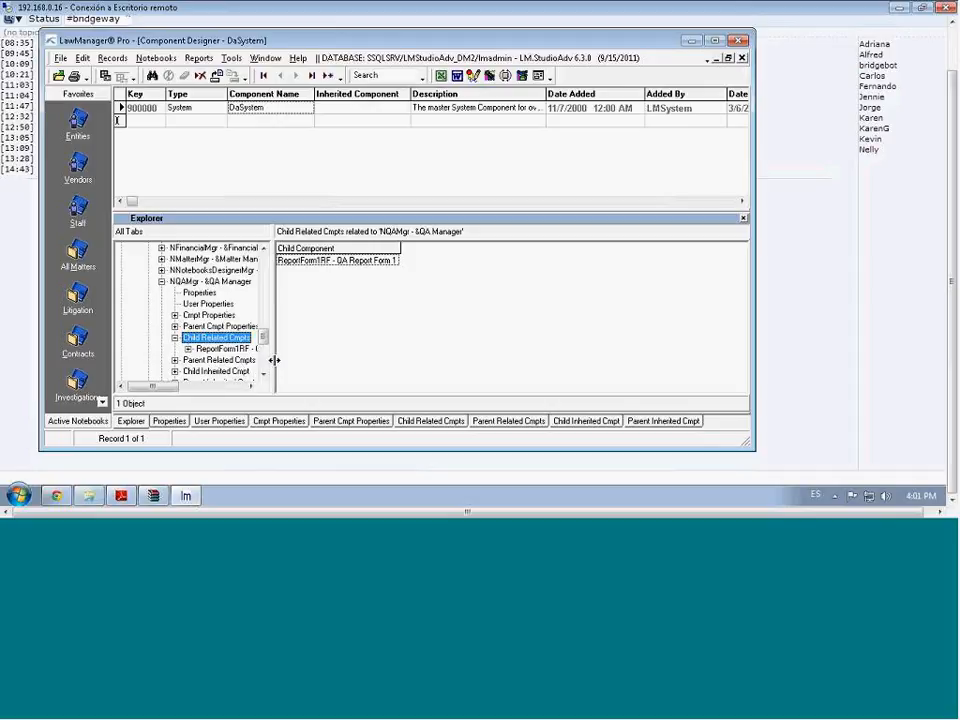
click(187, 348)
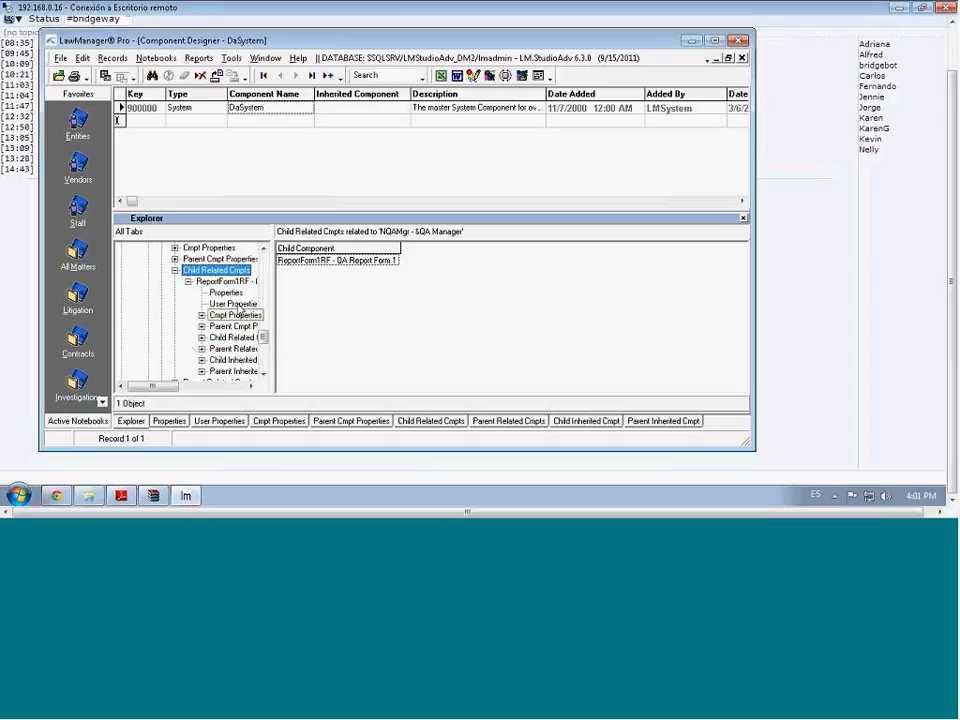
click(236, 293)
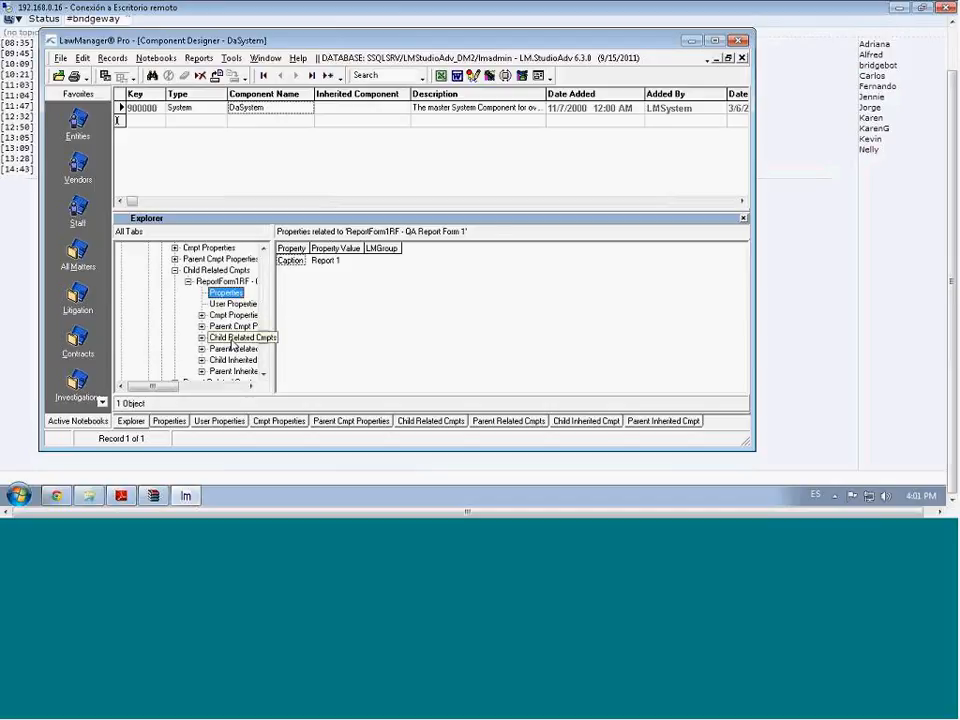
click(232, 340)
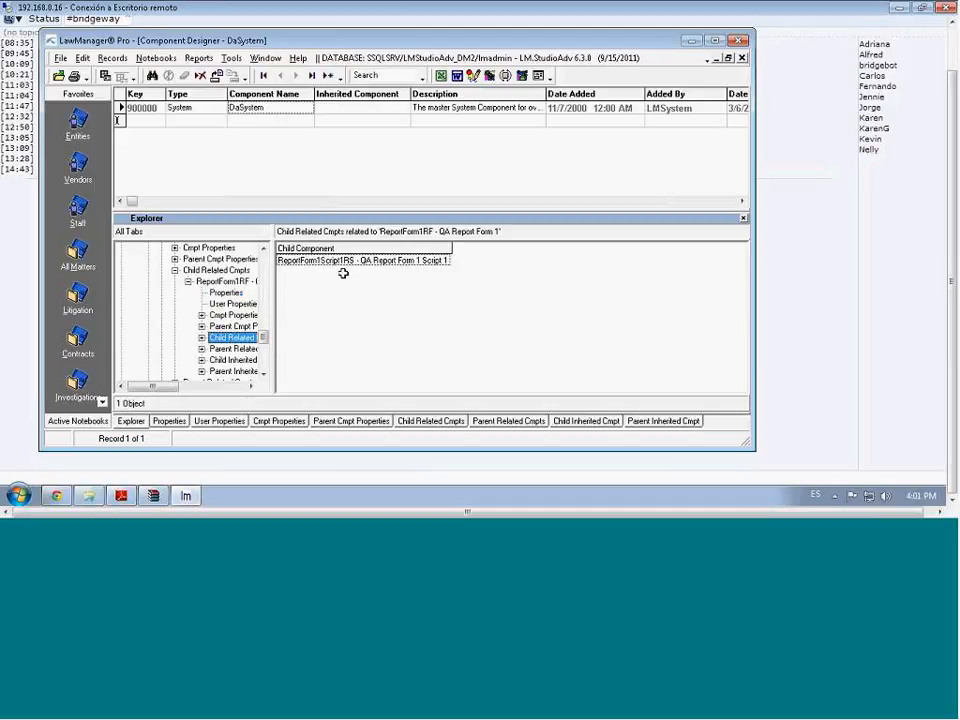
double_click(213, 341)
click(213, 348)
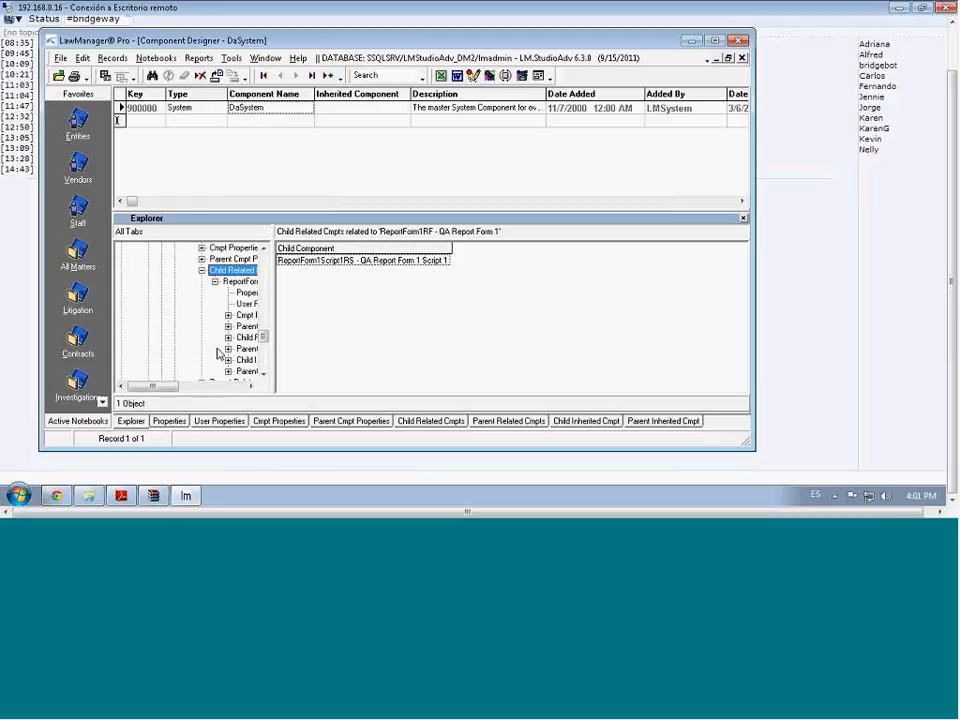
Review the ReportForm1Script1RS script's properties, then switch the designer back to find mode
click(247, 292)
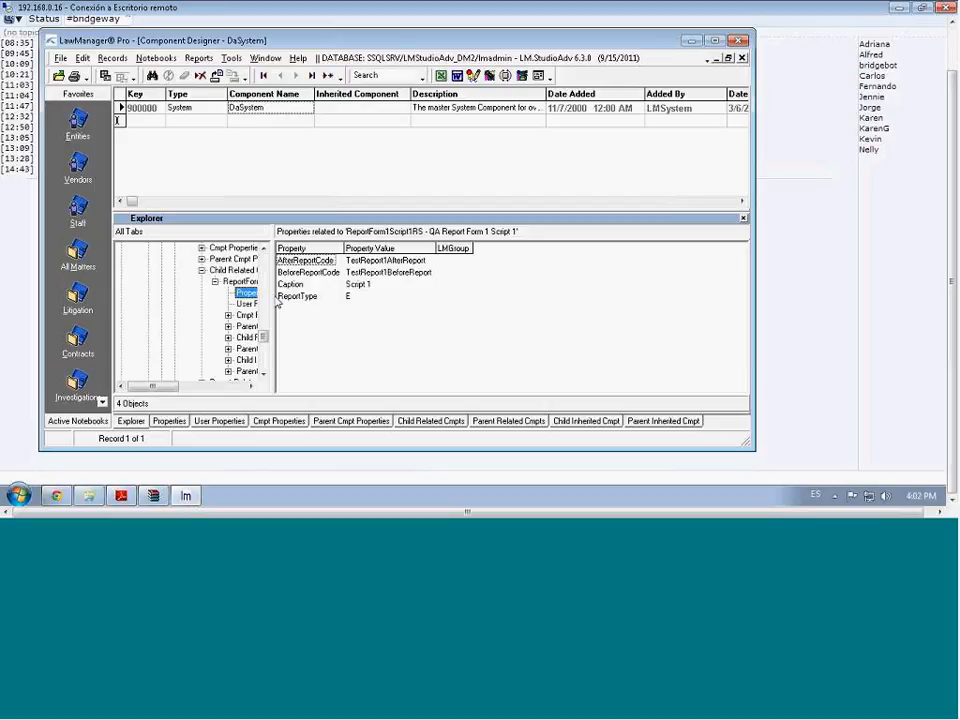
click(152, 77)
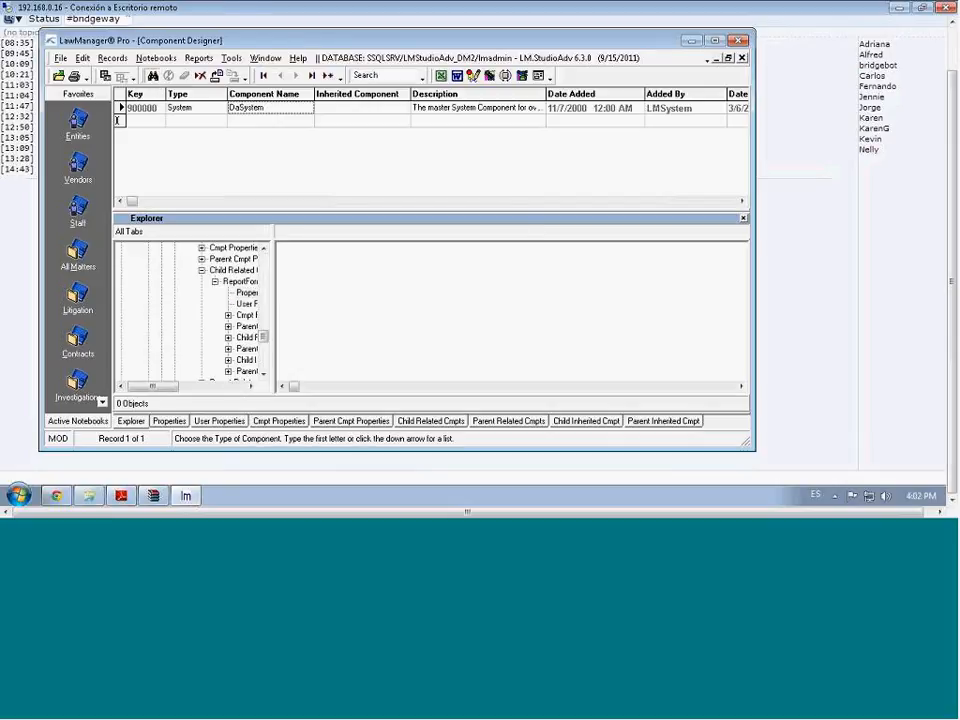
Search for components of type ReportForm, returning ReportForm1RF and BaseReportFormRF
click(153, 77)
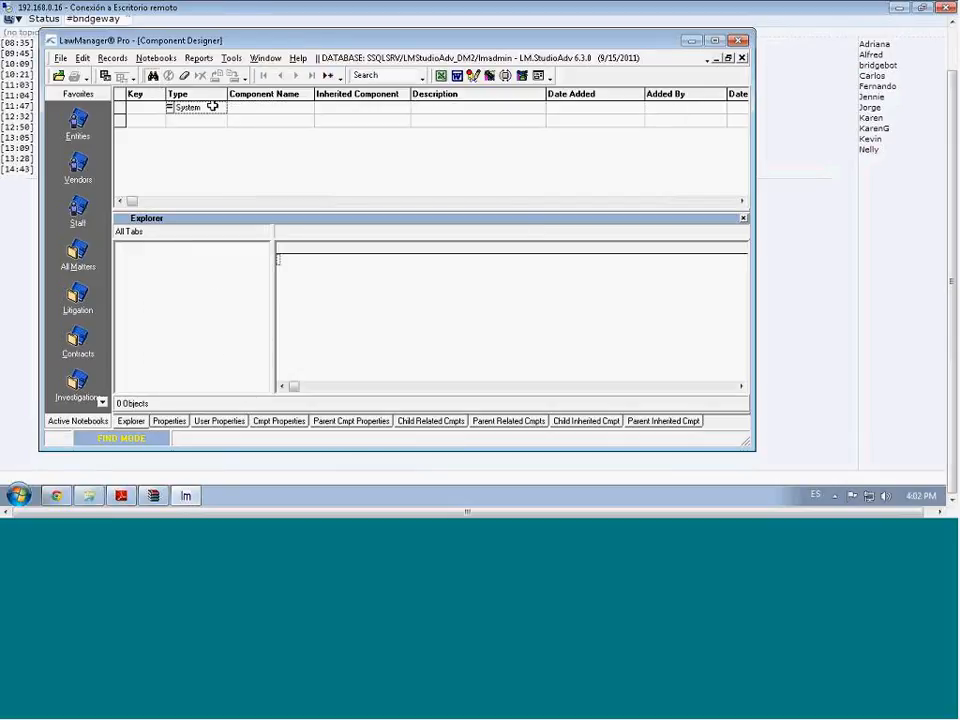
click(207, 106)
text(rtFor)
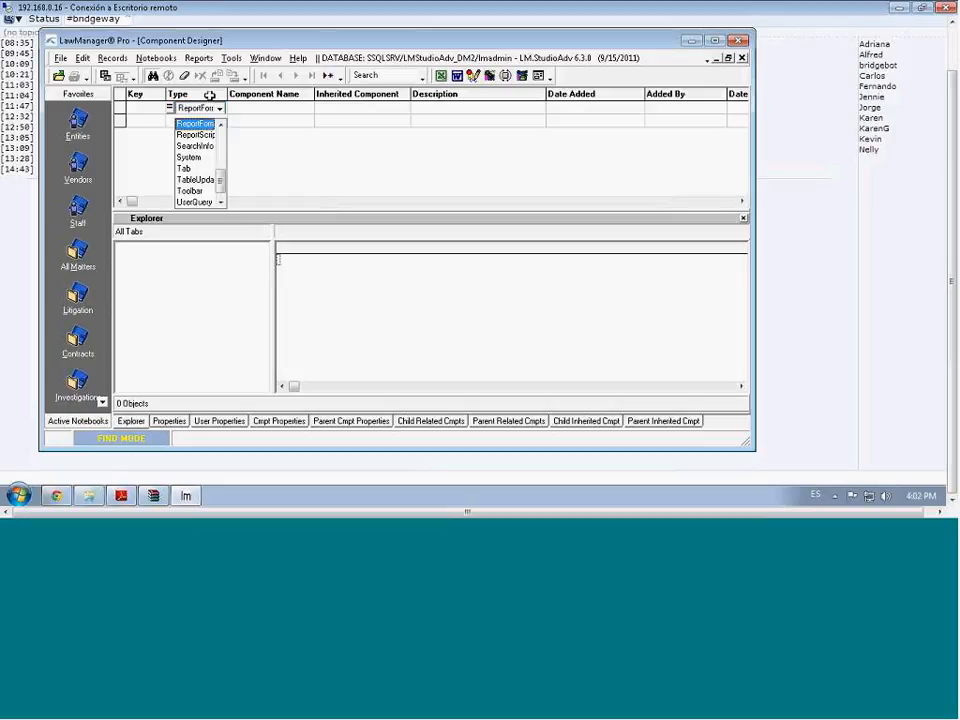
click(245, 112)
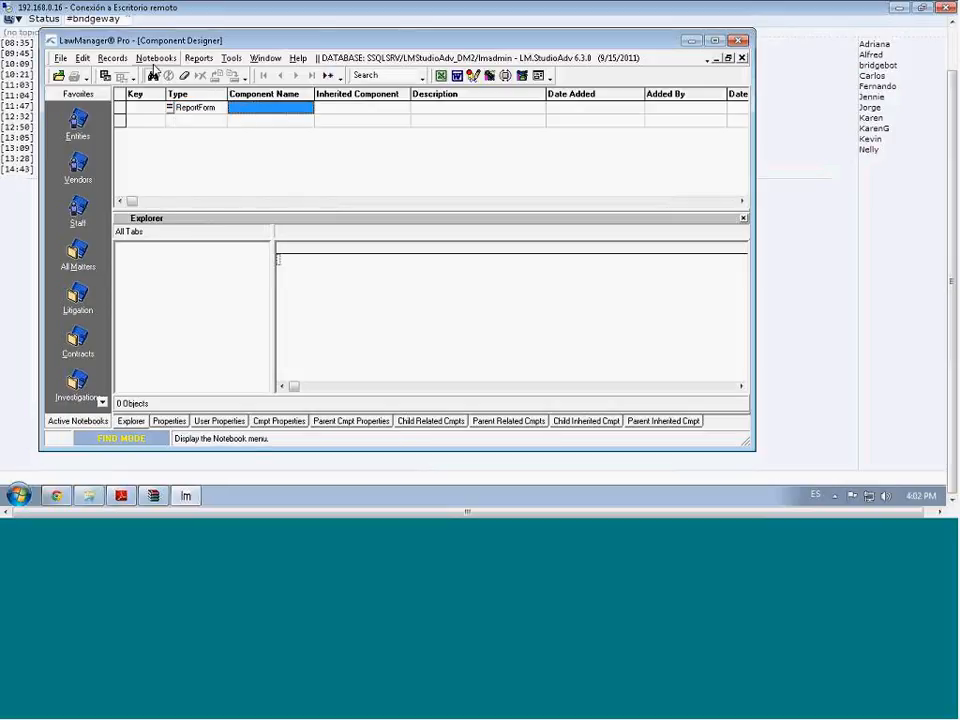
click(154, 77)
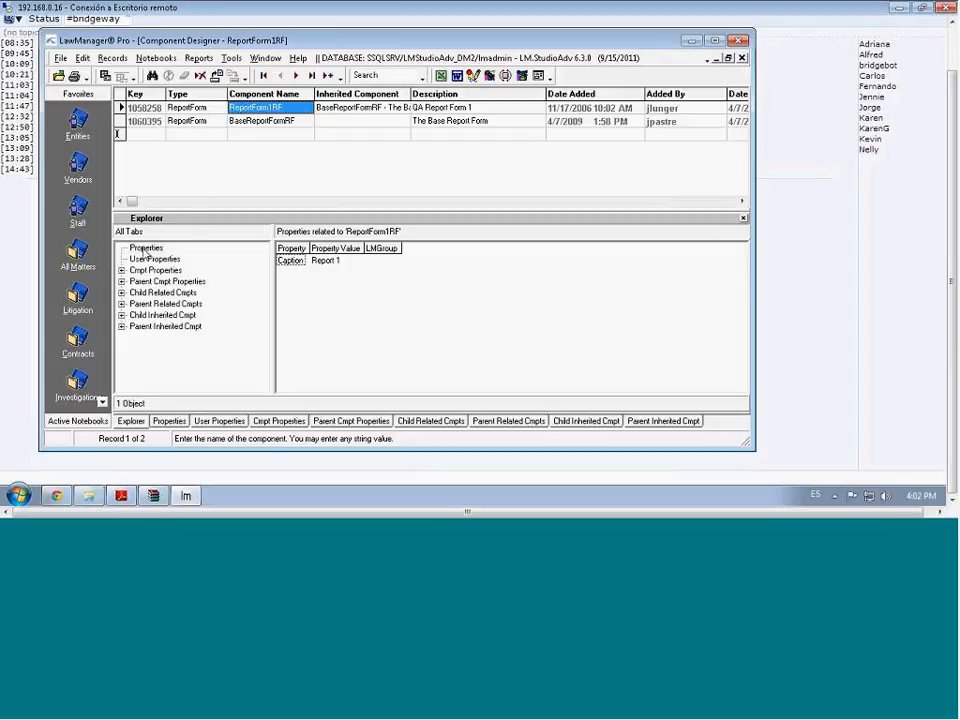
click(199, 58)
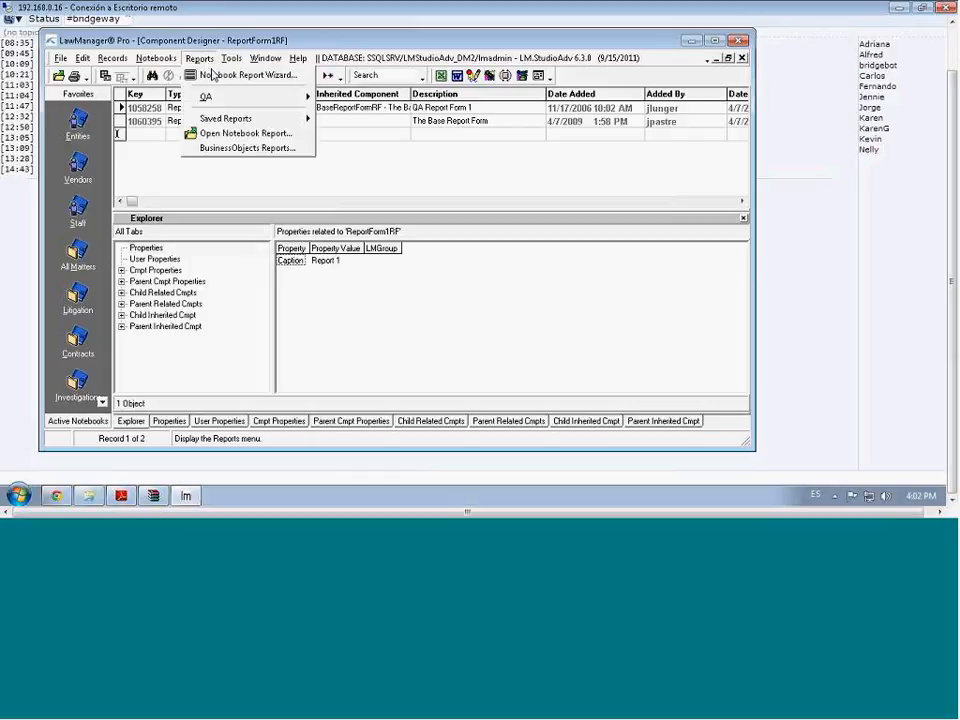
mouse_move(223, 100)
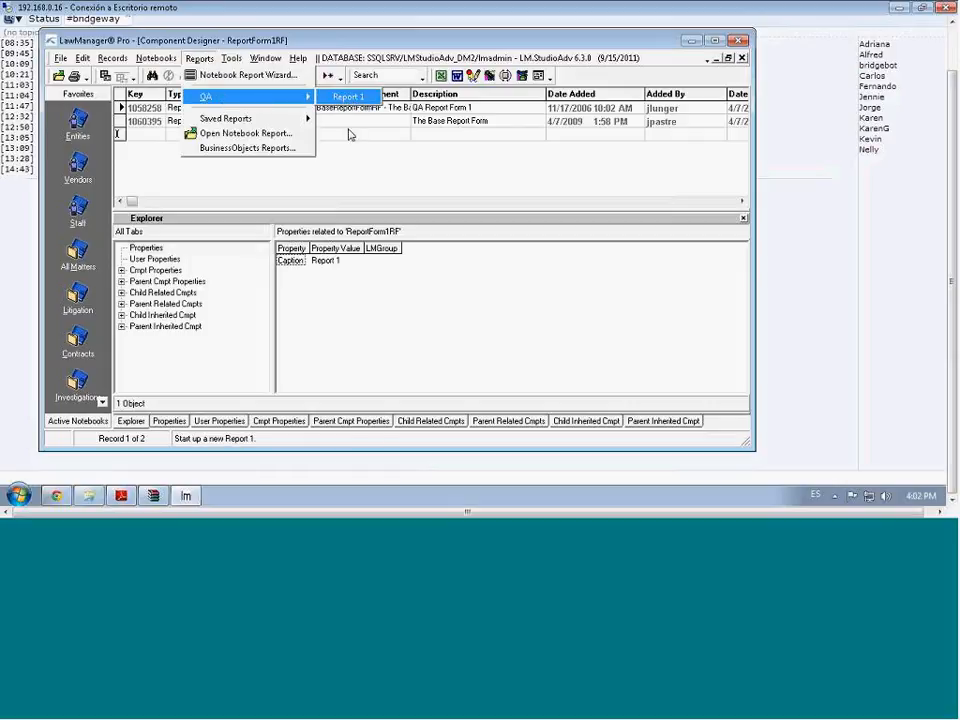
click(369, 174)
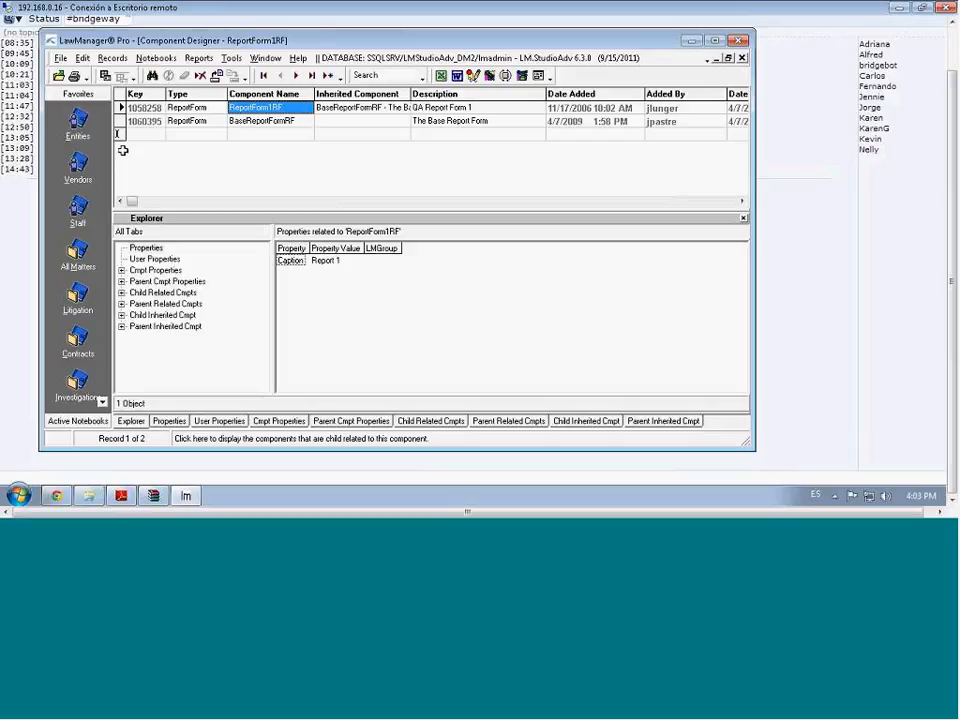
Open the Entities notebook from Favorites and toggle it into design mode
click(78, 124)
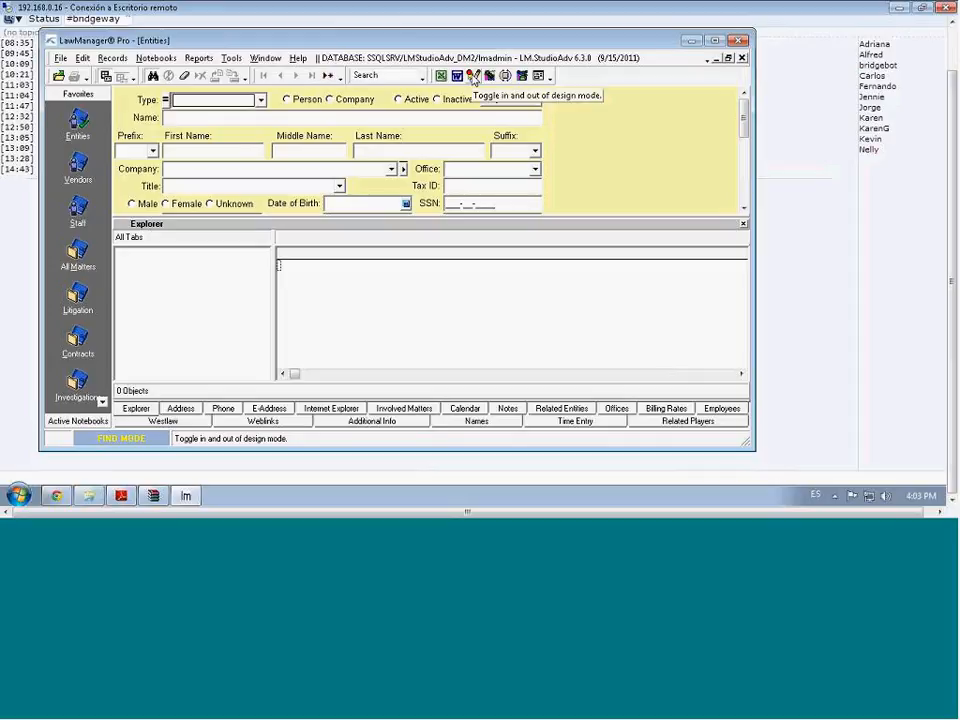
click(473, 78)
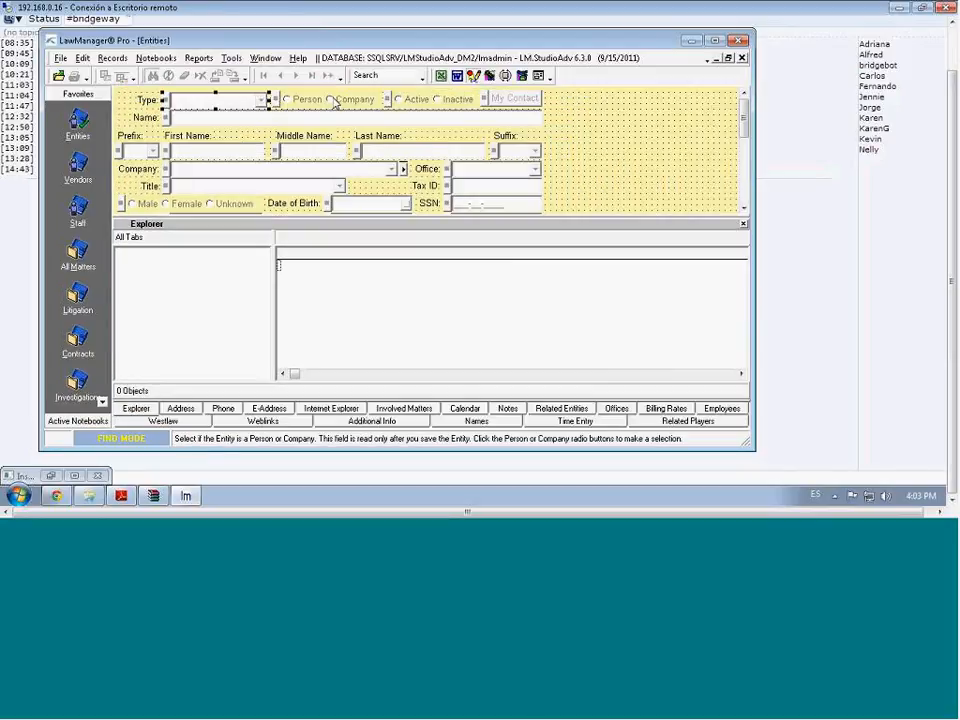
Restore the Entities form and move the EntityPersonCompanyC Component Designer beside it so both show
click(338, 101)
click(729, 60)
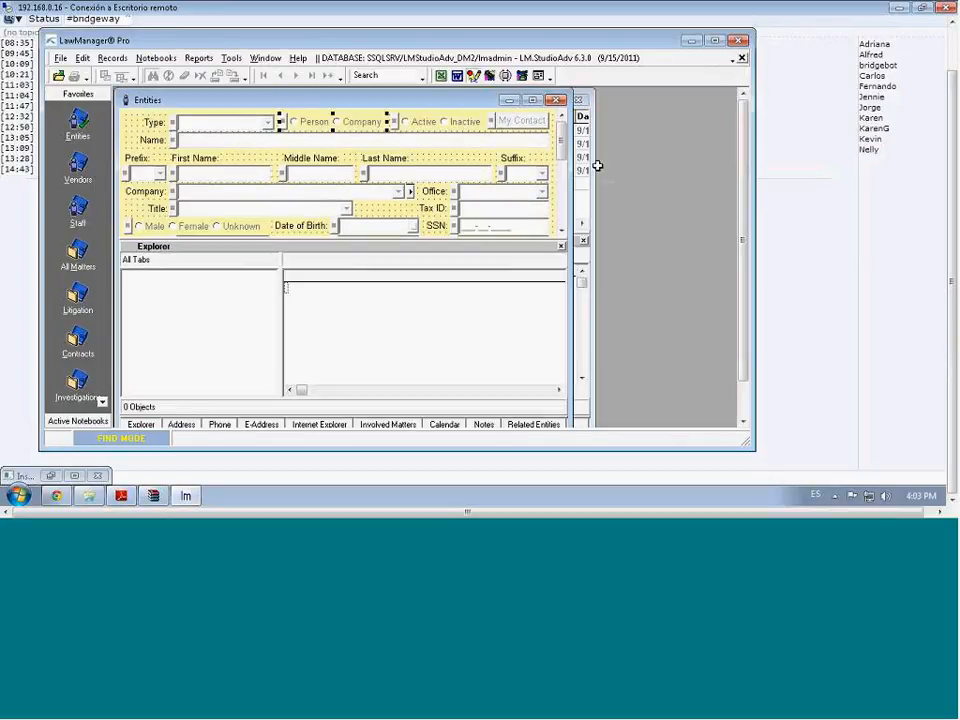
click(594, 166)
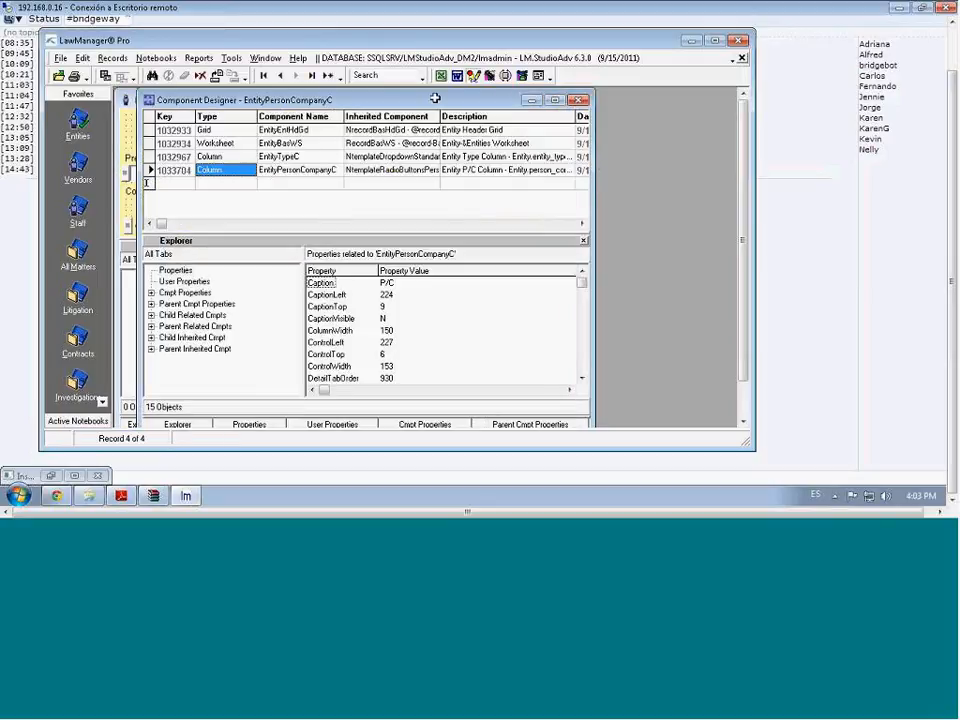
drag(435, 98, 598, 110)
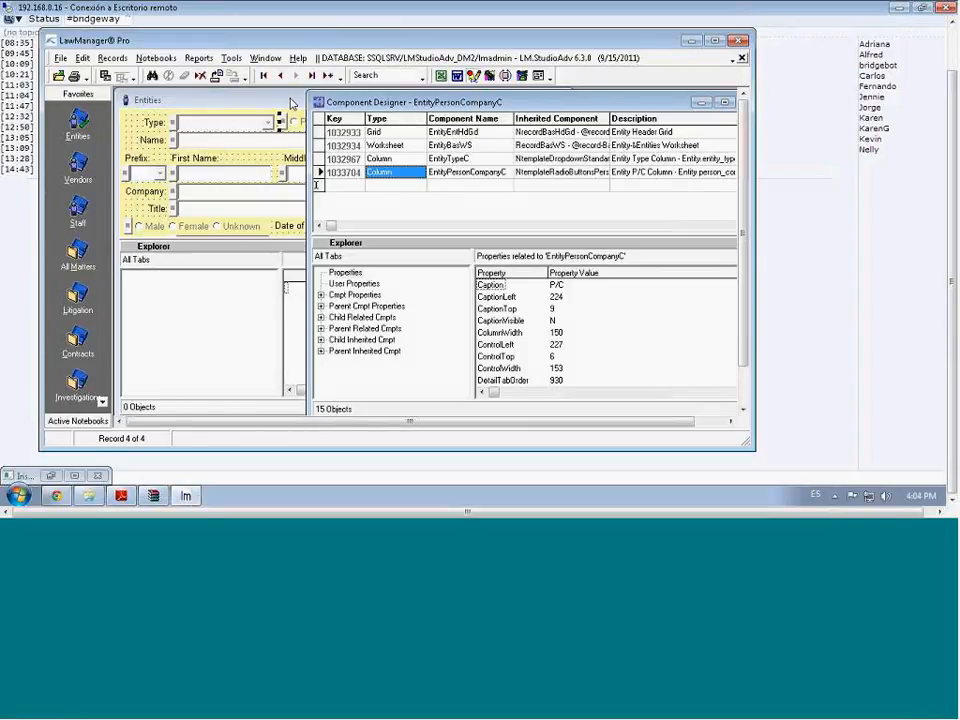
Load the First Name field and Person/Company radio group into the designer, ending on key 1033704
click(222, 172)
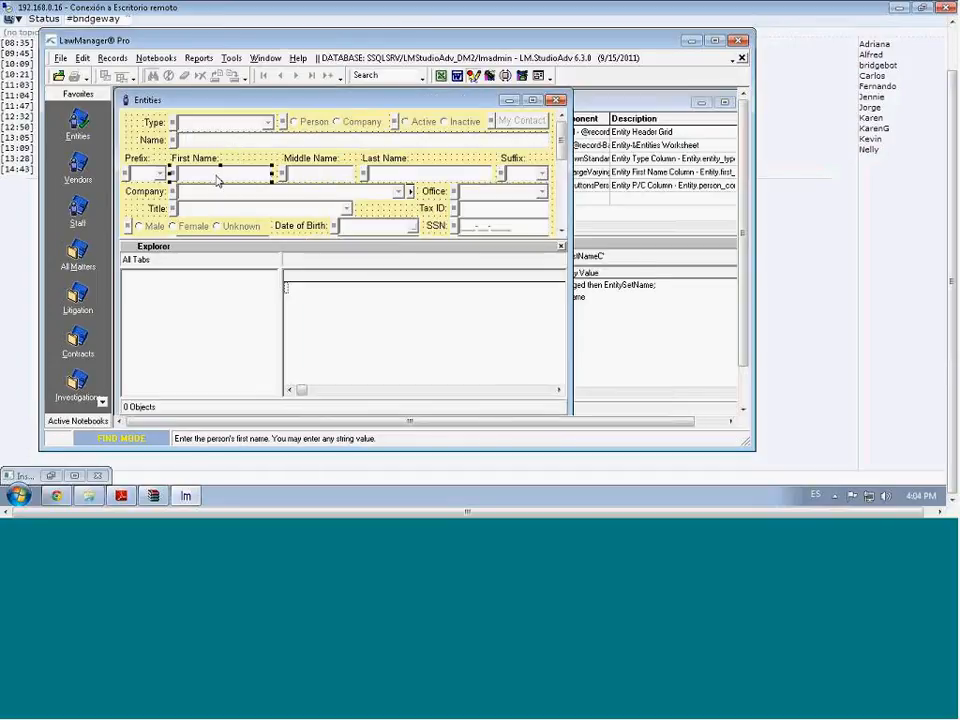
click(597, 104)
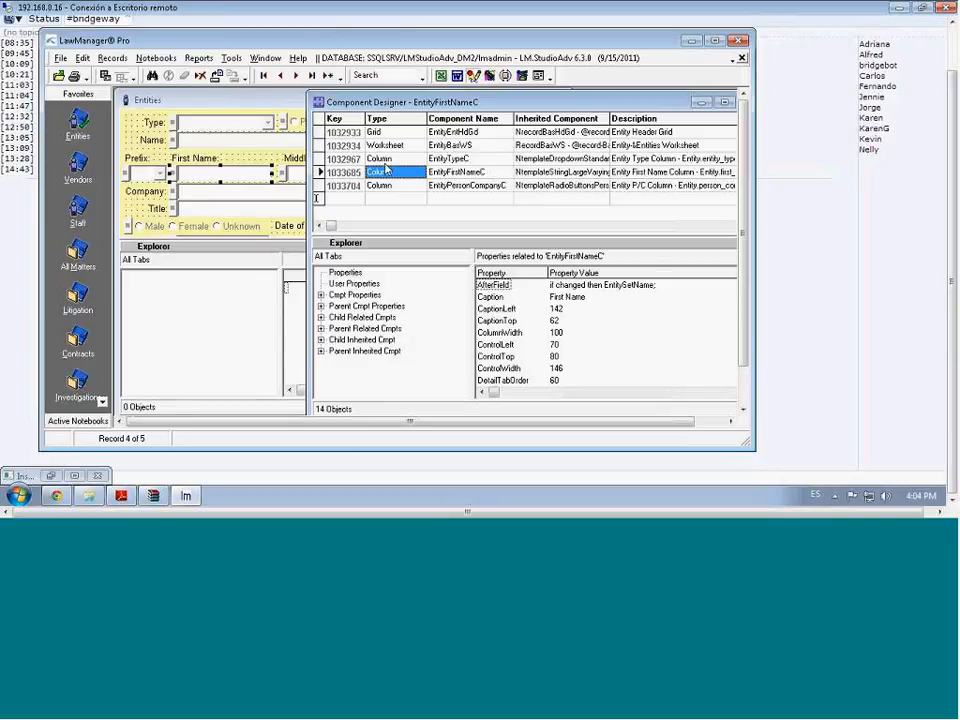
click(462, 188)
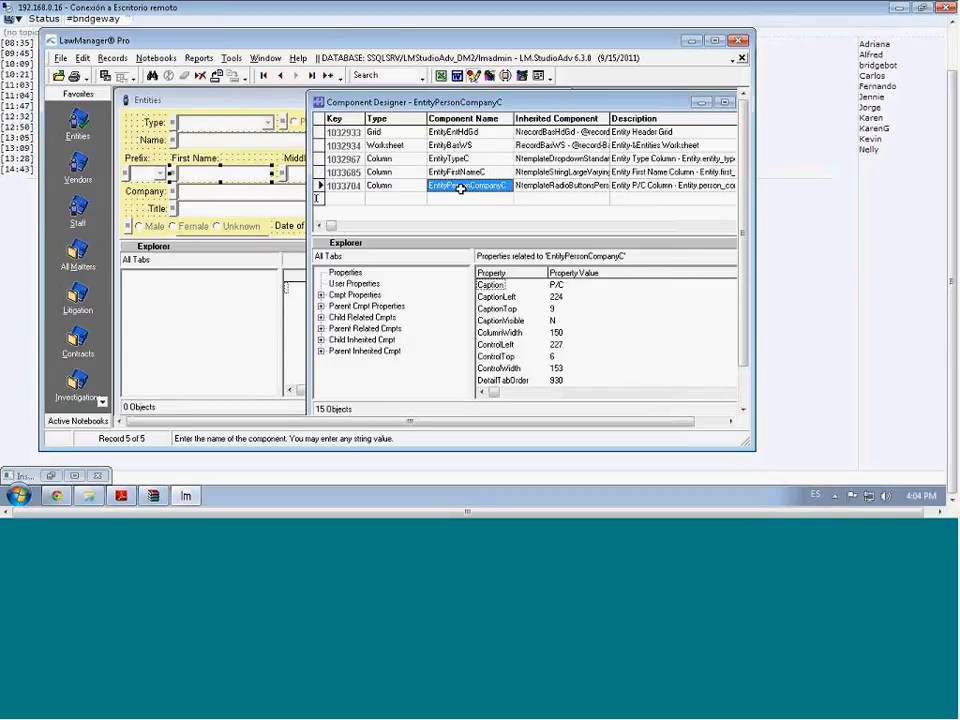
click(268, 100)
click(313, 125)
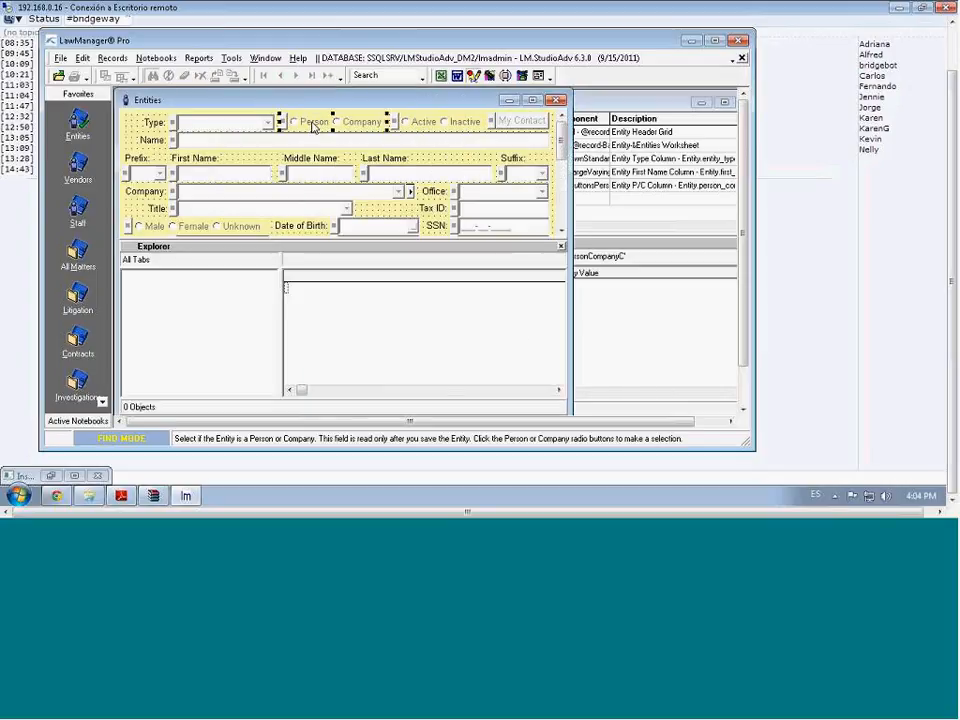
click(604, 106)
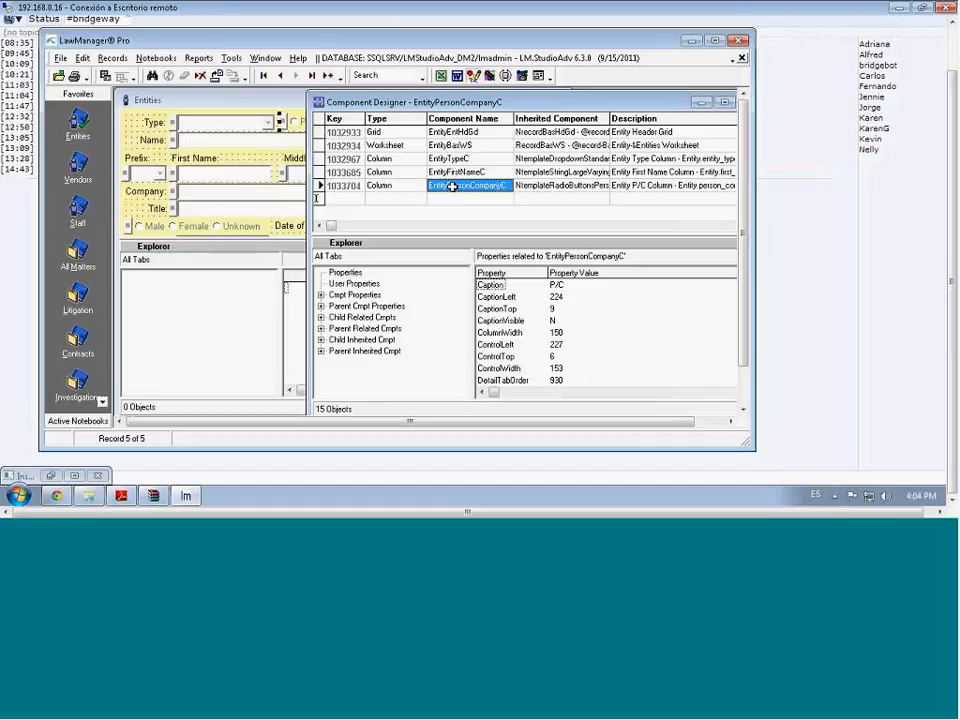
click(349, 186)
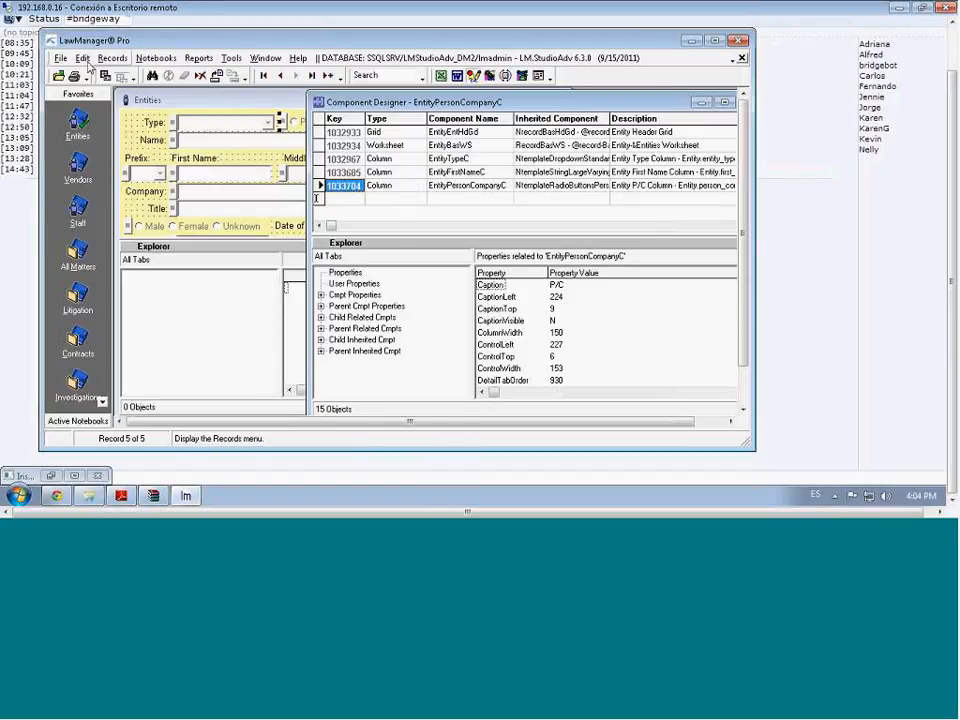
Copy EntityPersonCompanyC to the clipboard with Edit > Copy and turn off the Entities form's design mode
click(83, 58)
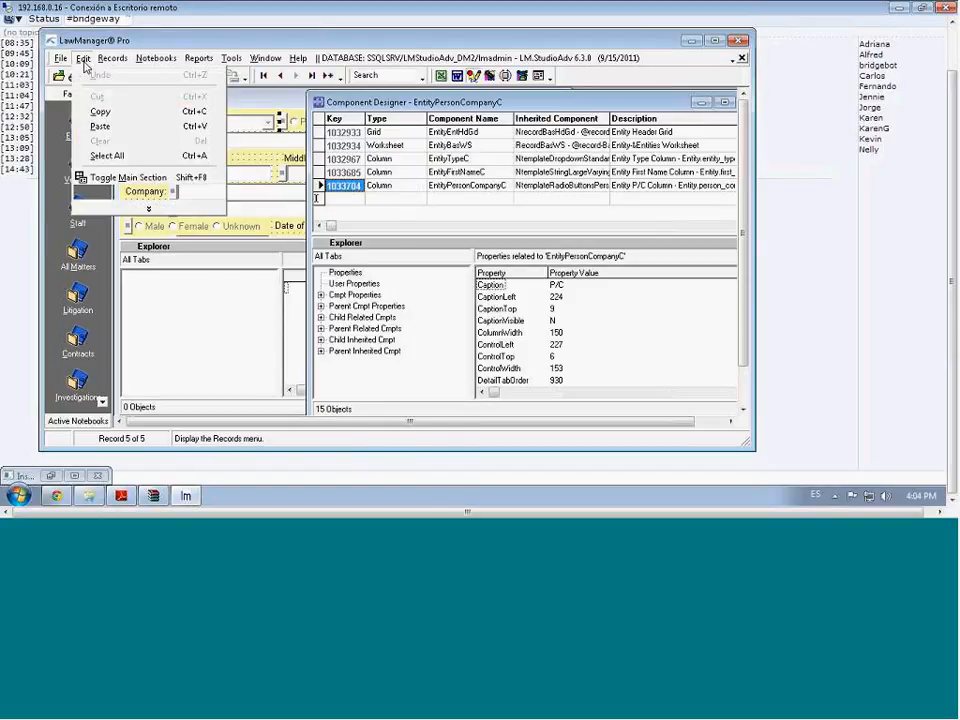
click(107, 115)
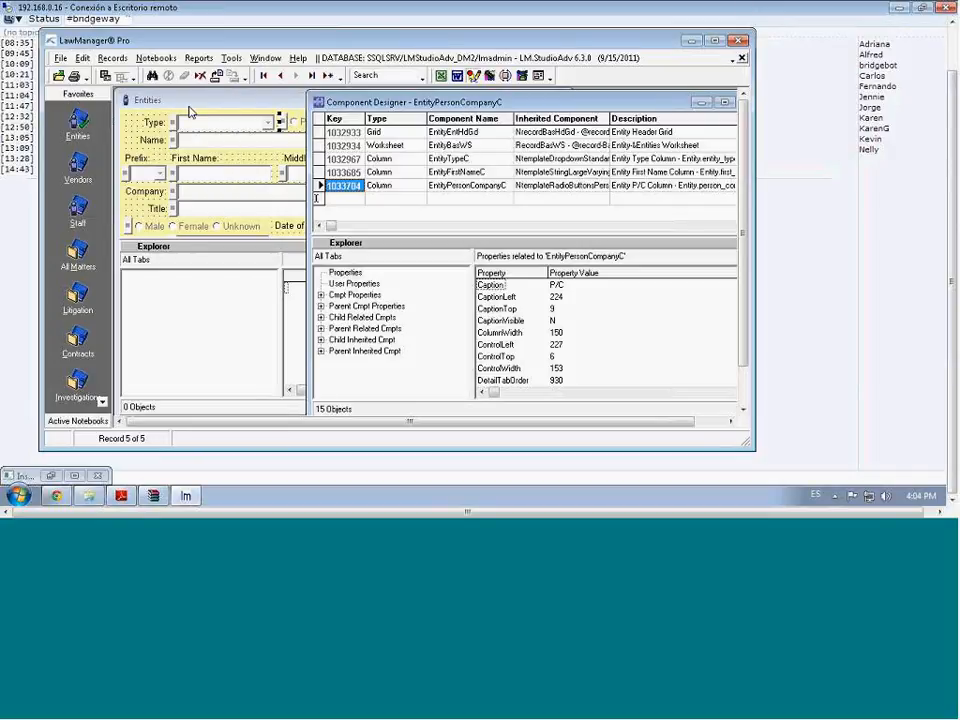
click(211, 103)
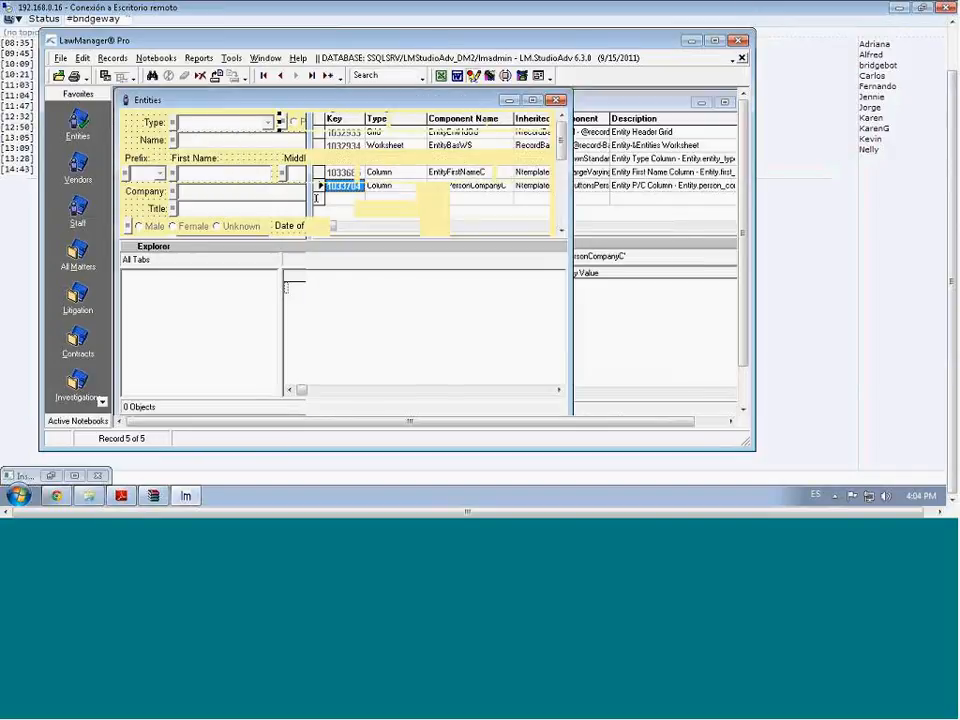
click(474, 77)
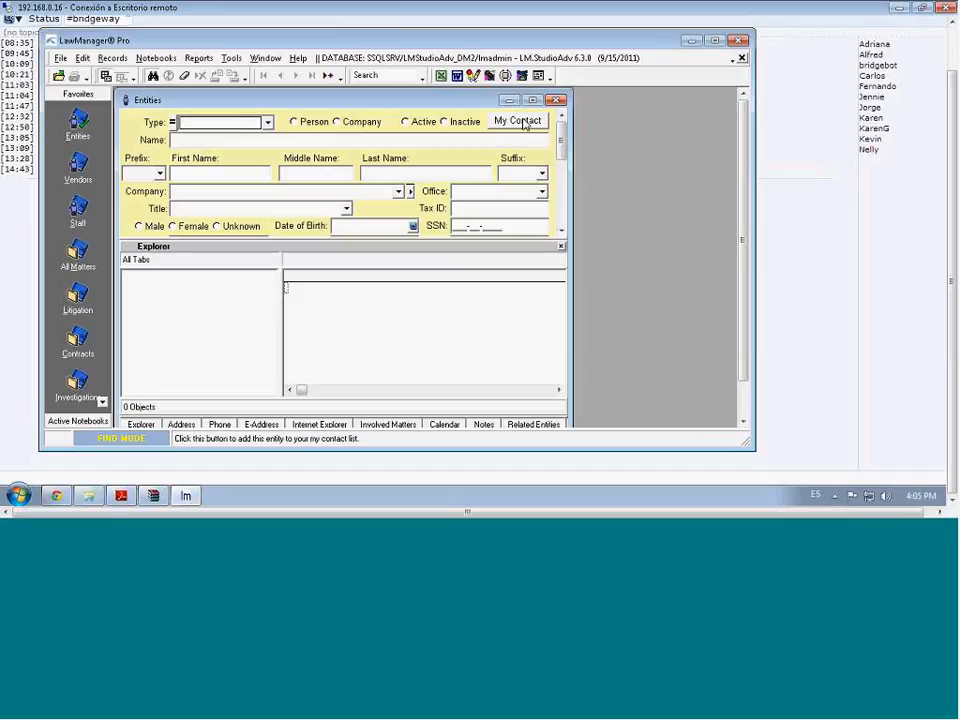
Close the Entities form and maximize the ReportForm1RF Component Designer
click(562, 102)
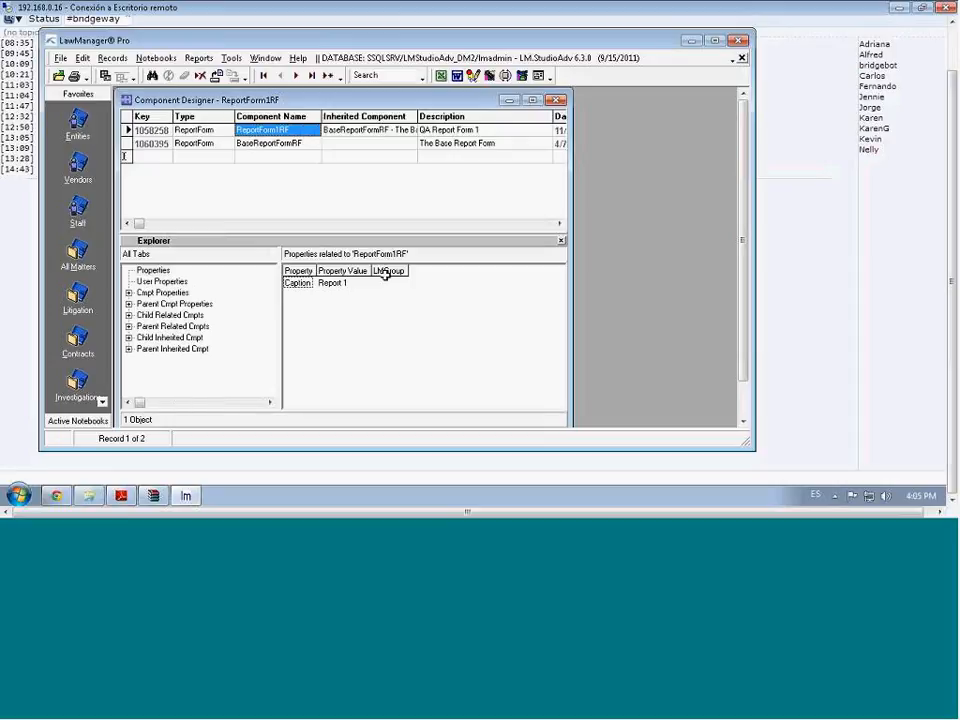
double_click(398, 103)
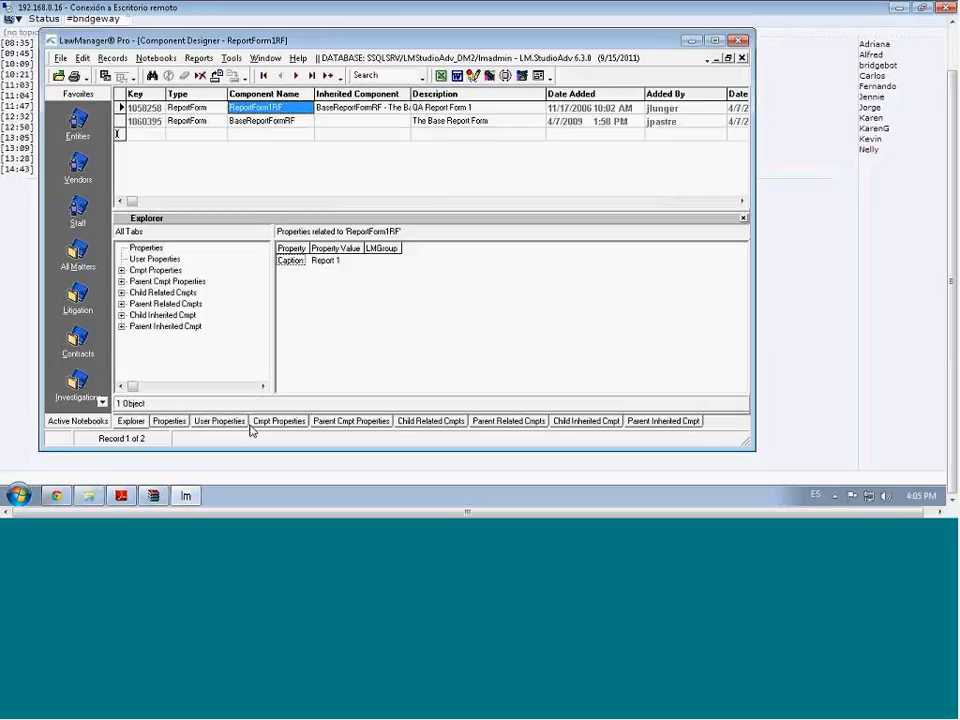
Paste EntityPersonCompanyC as a new Child Related Cmpts row, save it, and reload
click(444, 424)
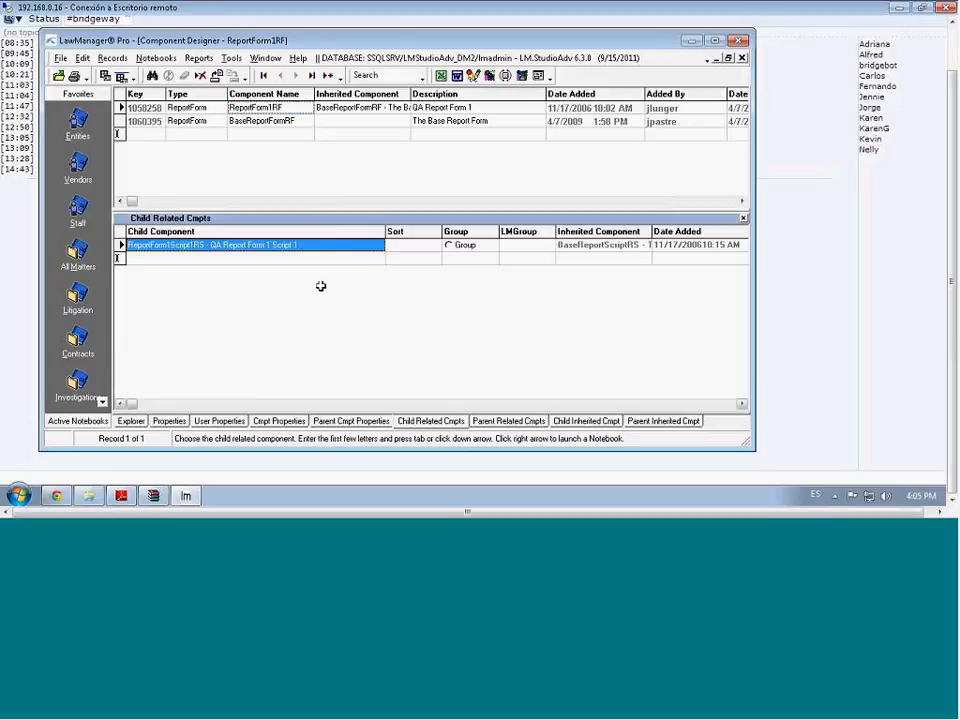
click(287, 257)
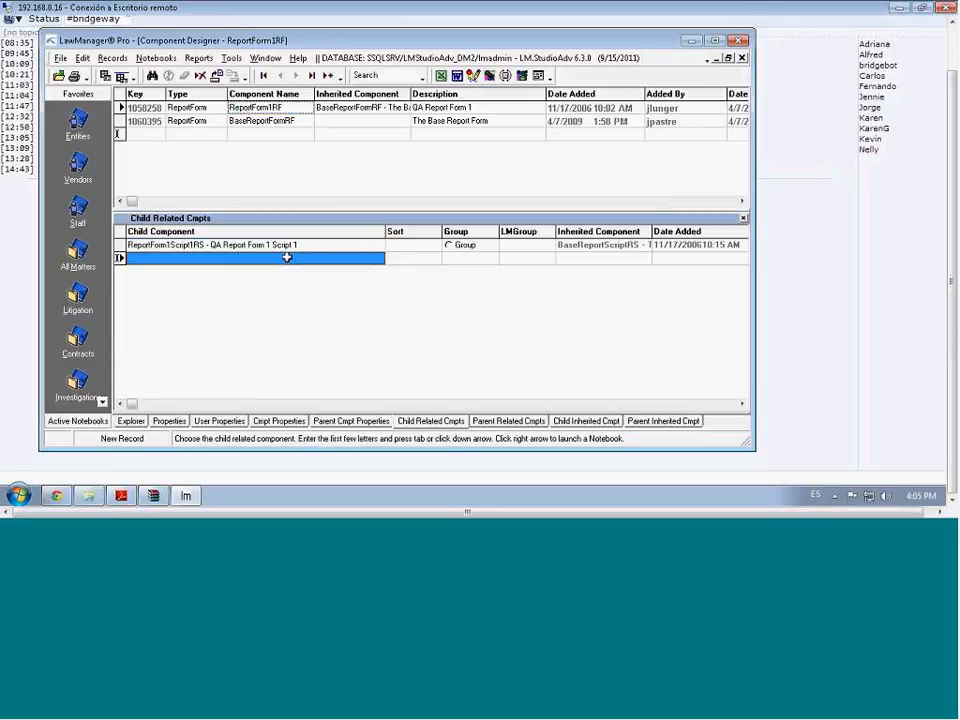
click(83, 58)
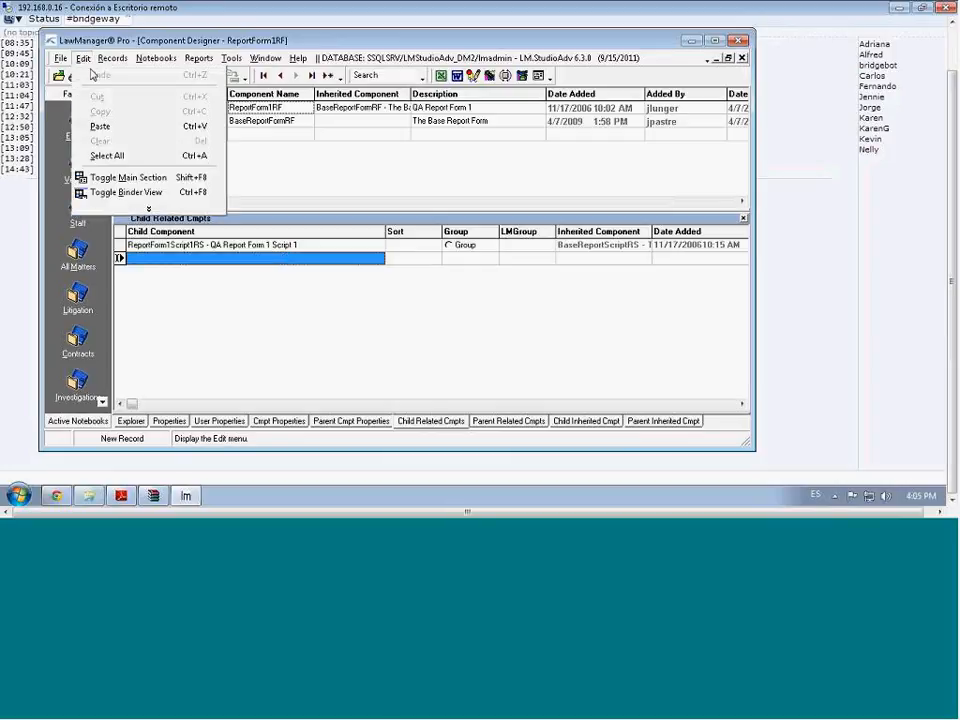
click(118, 130)
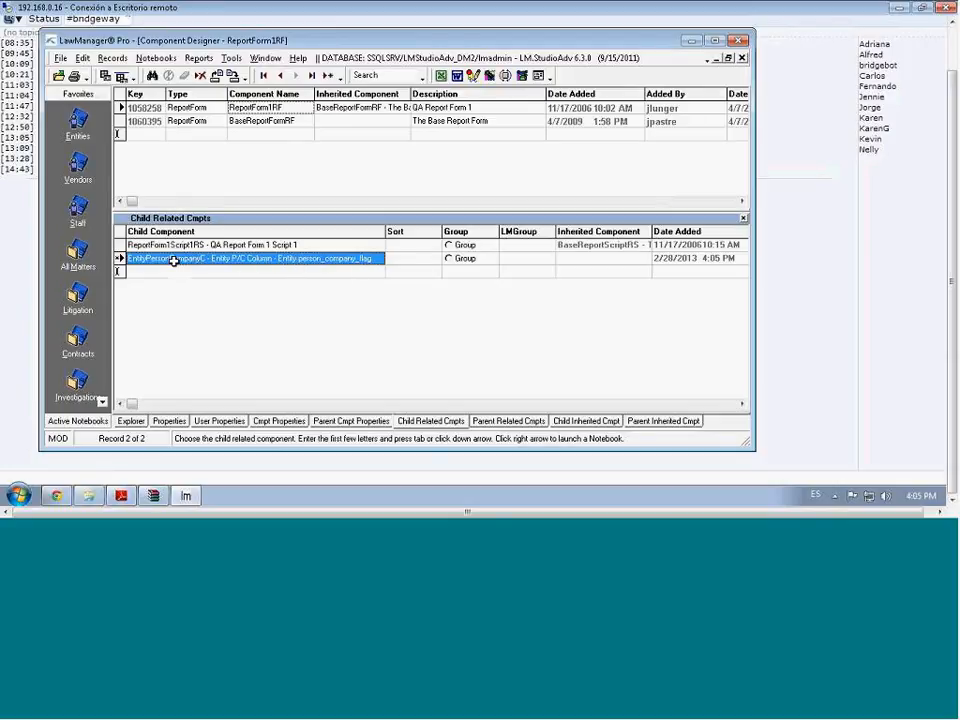
click(232, 76)
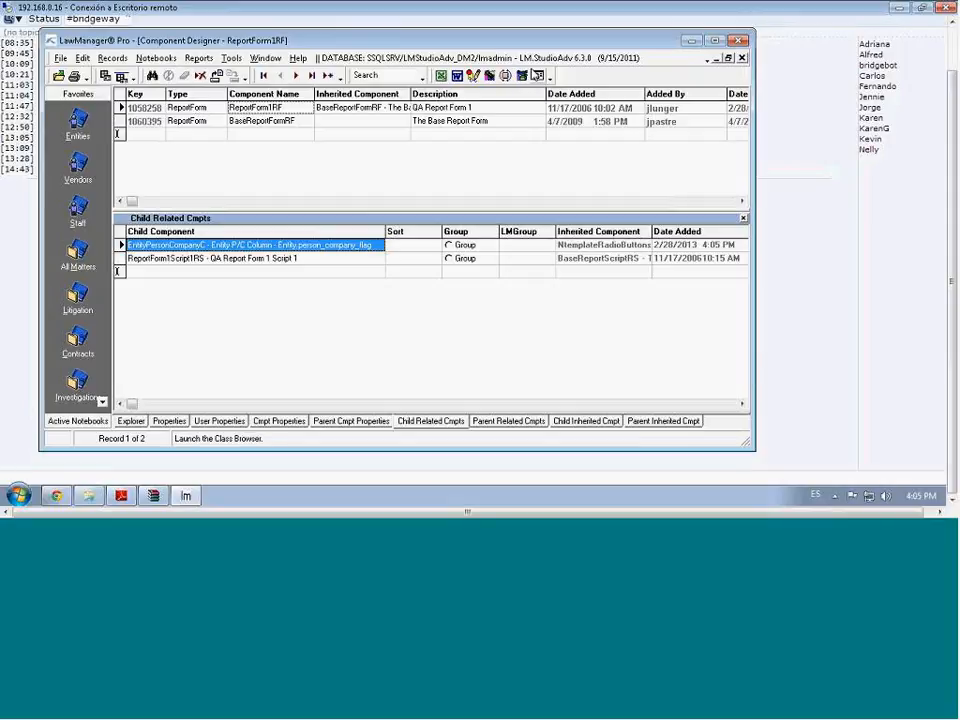
click(506, 77)
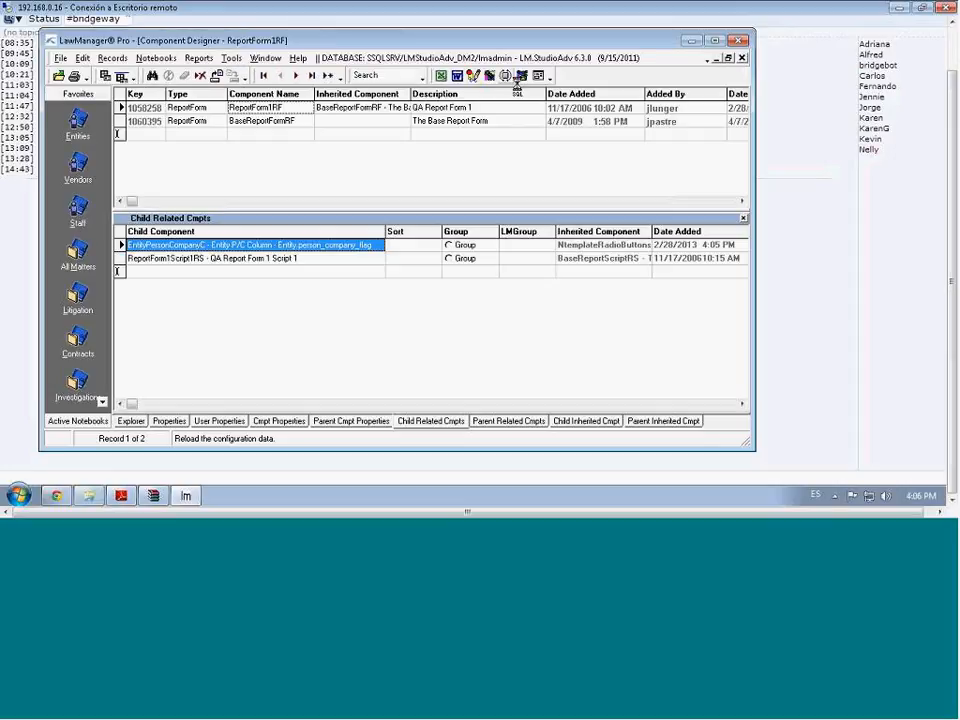
Open QA Report 1 from Reports, switch Person/Company to Company, run the report, then close it
click(213, 61)
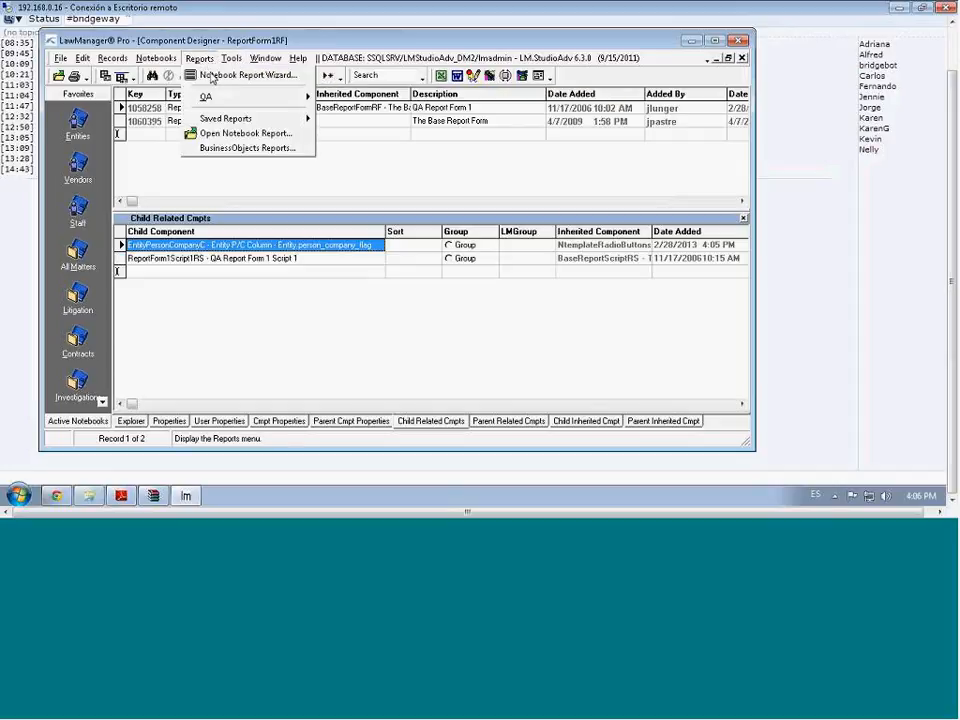
mouse_move(215, 99)
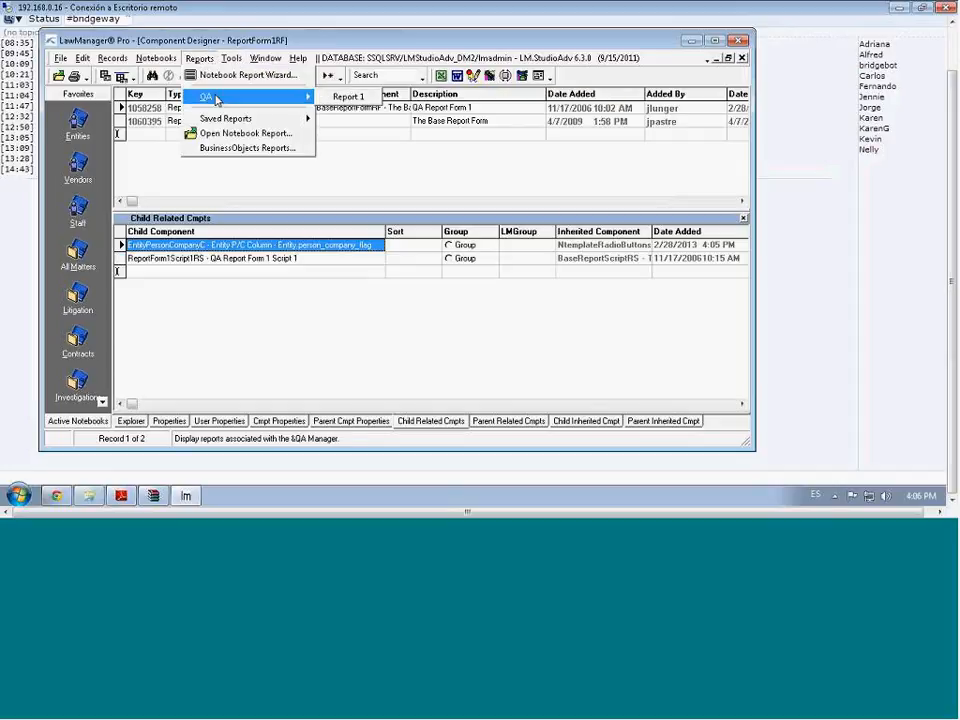
click(350, 97)
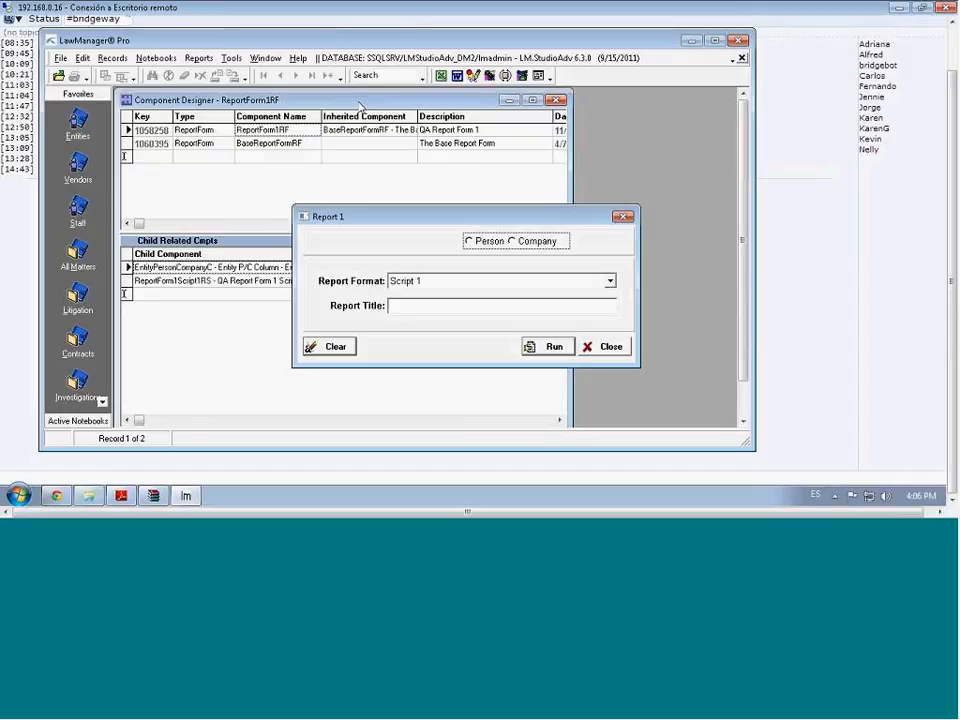
click(484, 242)
click(512, 242)
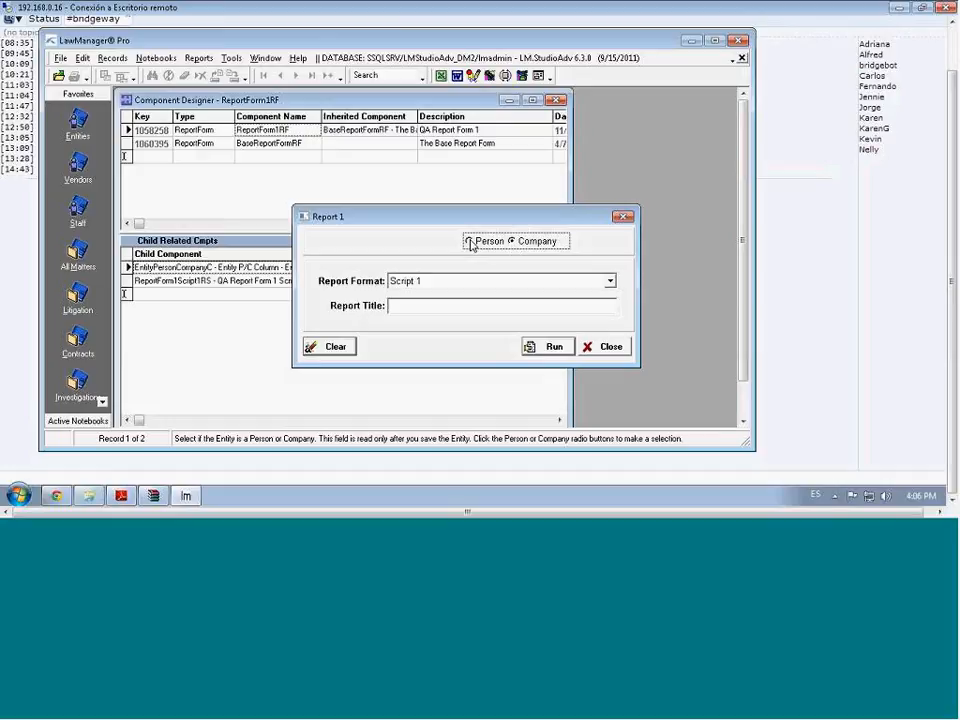
click(550, 348)
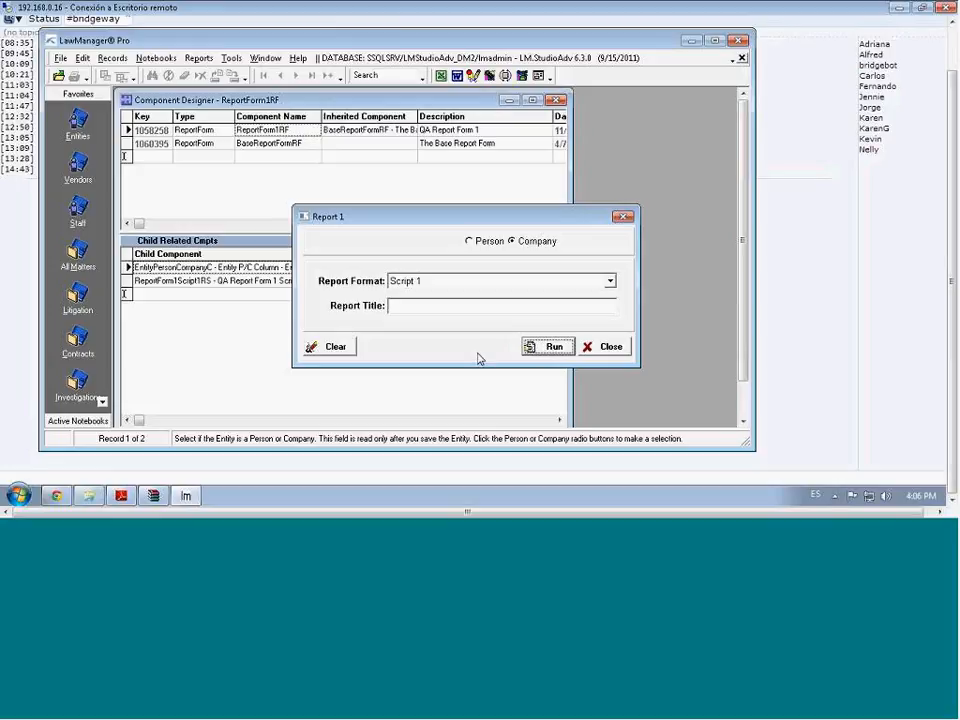
click(613, 352)
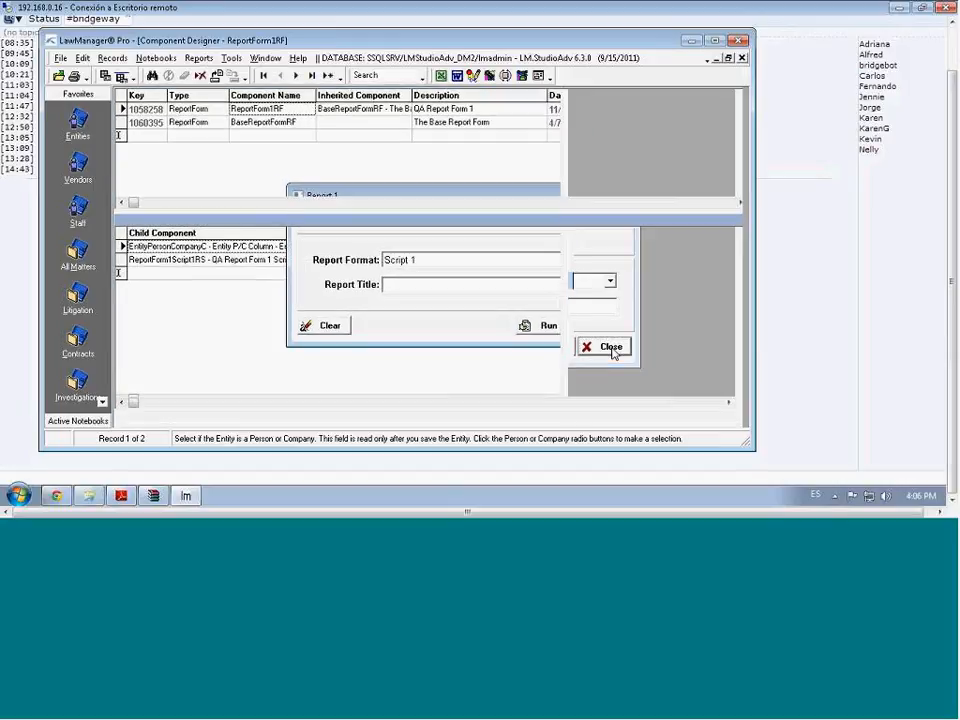
click(490, 77)
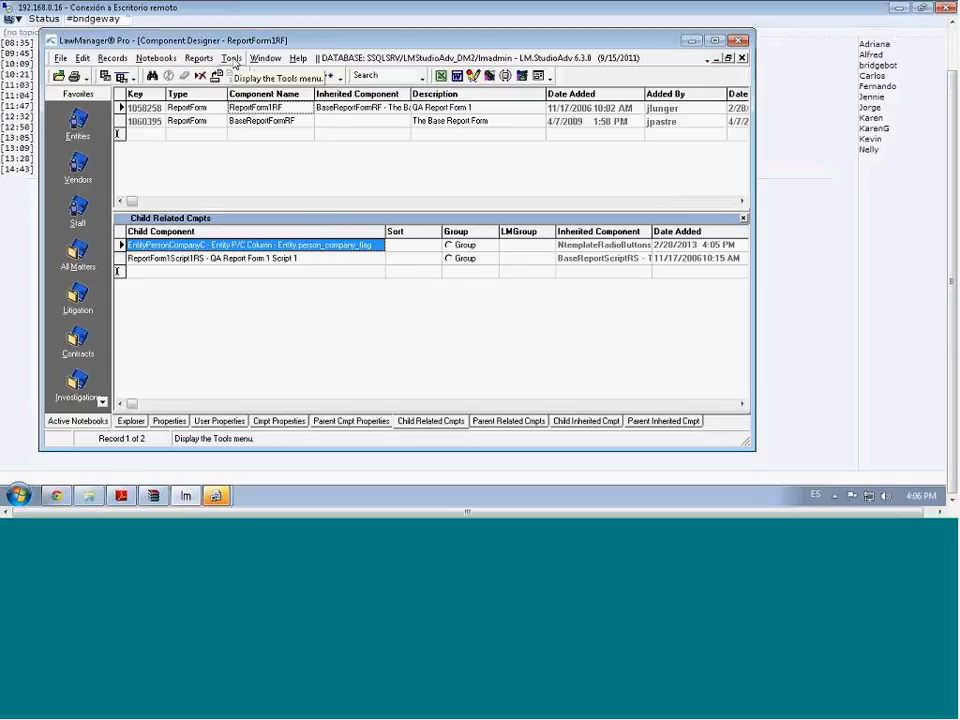
click(217, 497)
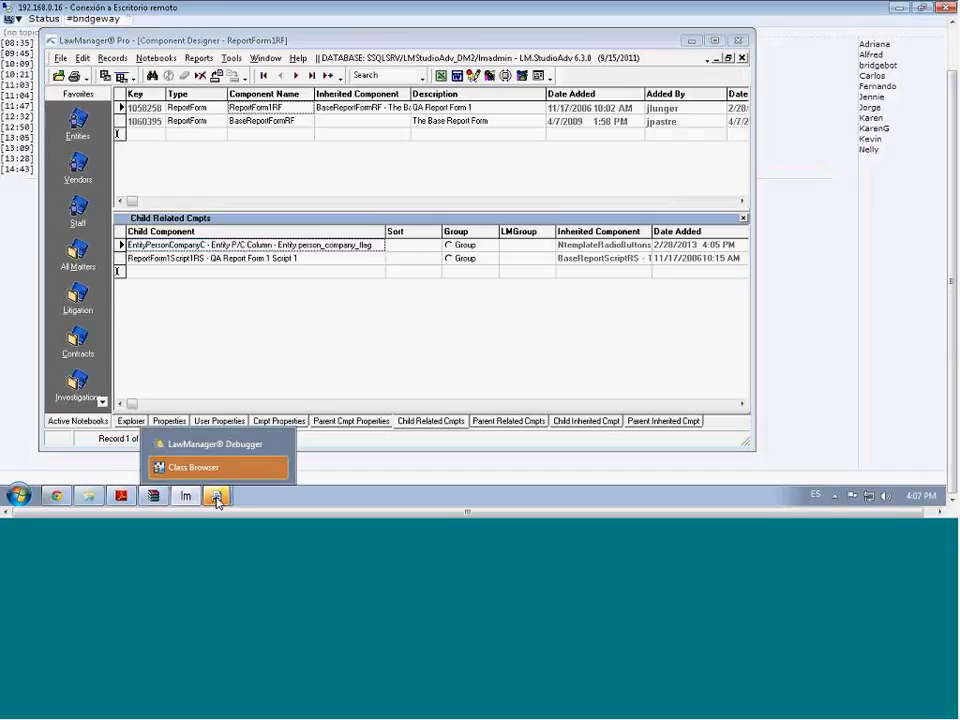
click(213, 445)
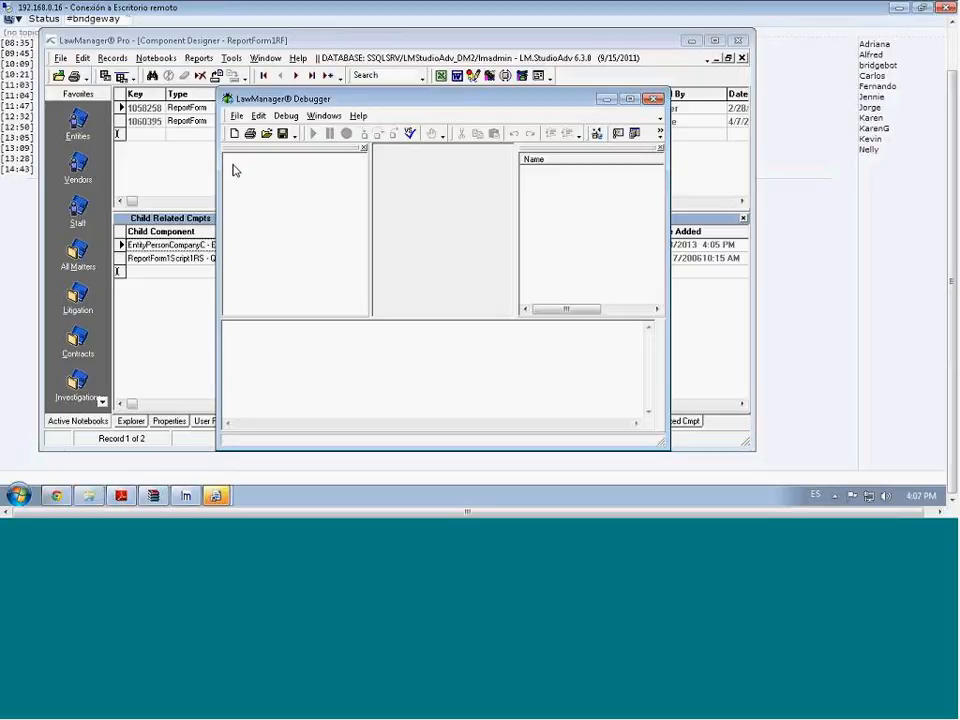
click(653, 100)
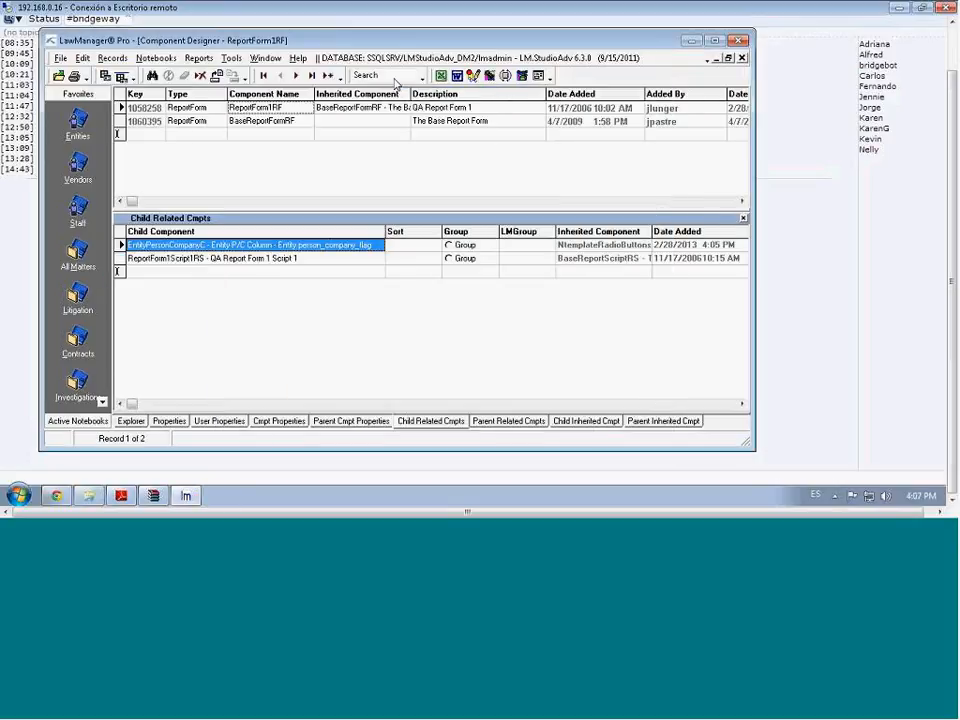
Tick Expert Mode and EyLa Debugging in Tools > Options and confirm with OK
click(233, 60)
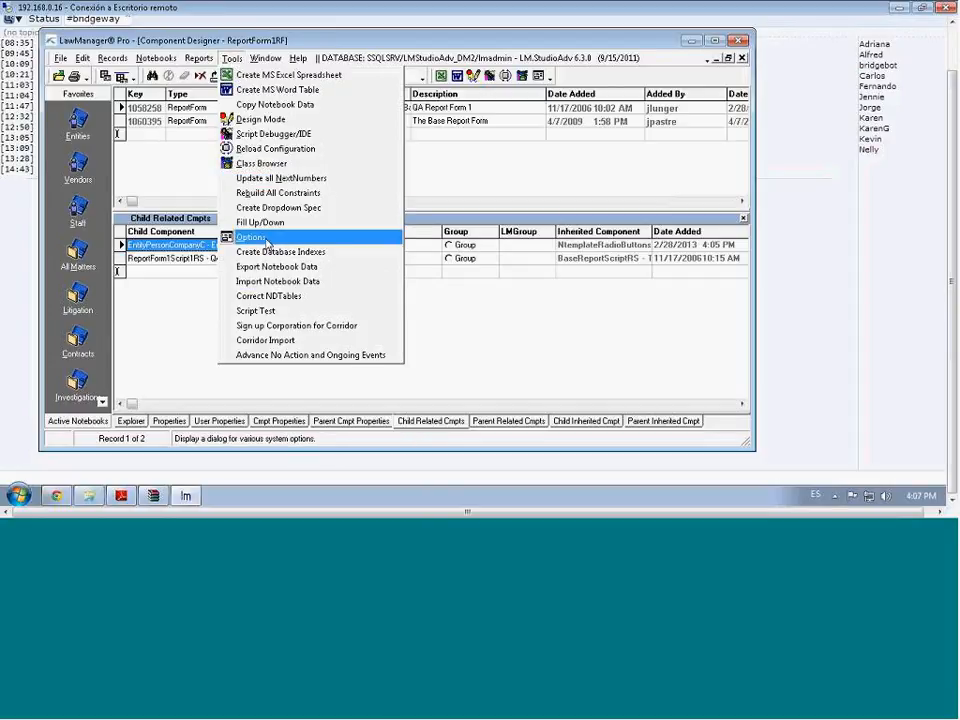
click(264, 240)
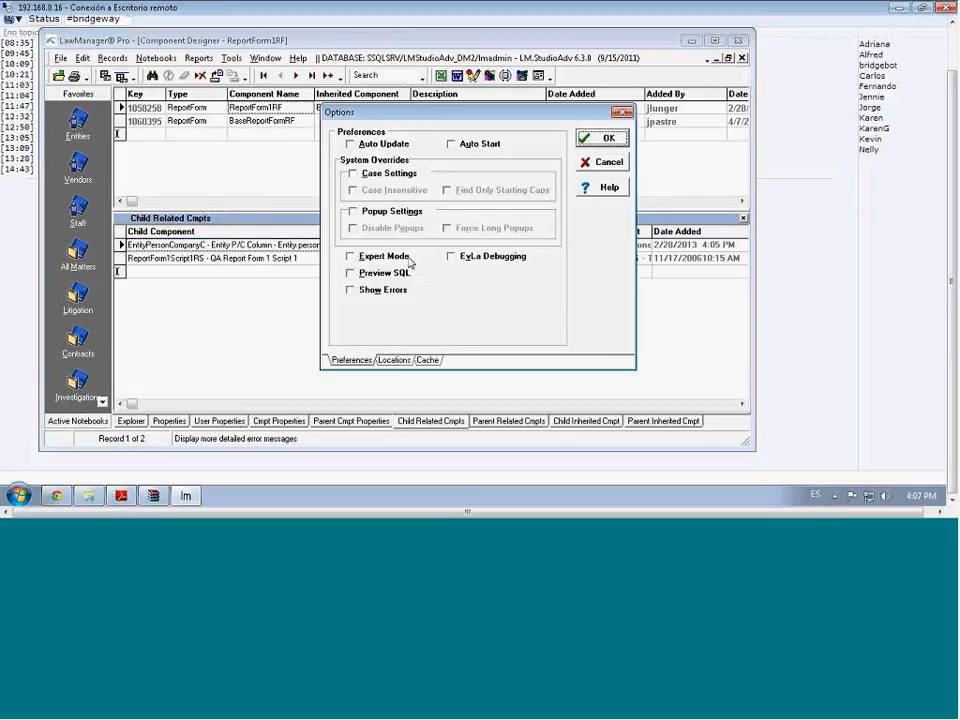
click(350, 258)
click(451, 258)
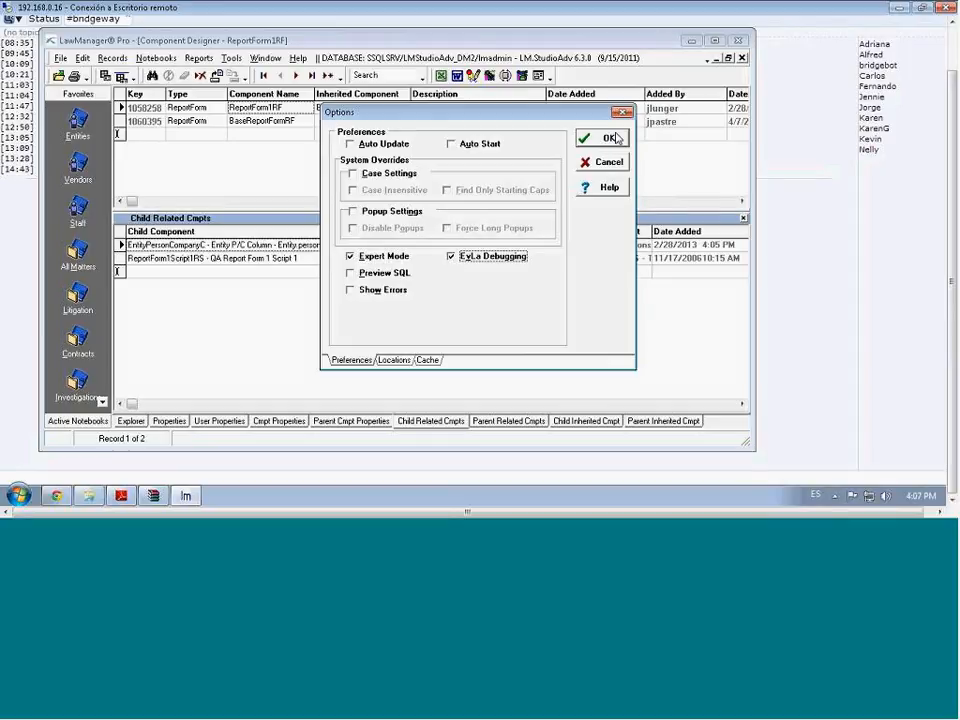
click(612, 138)
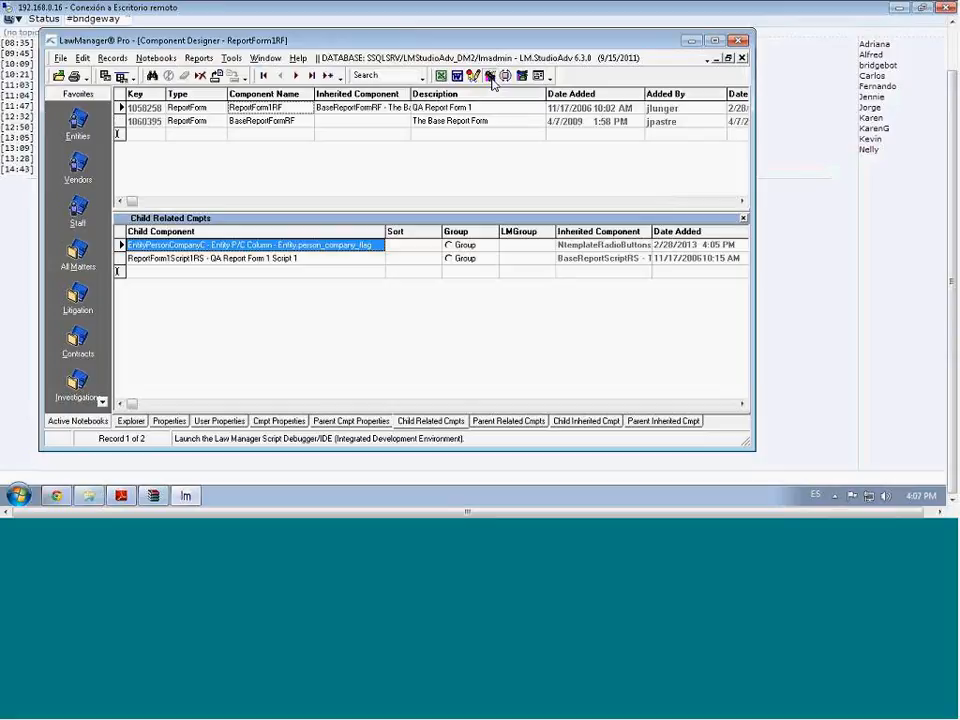
click(491, 79)
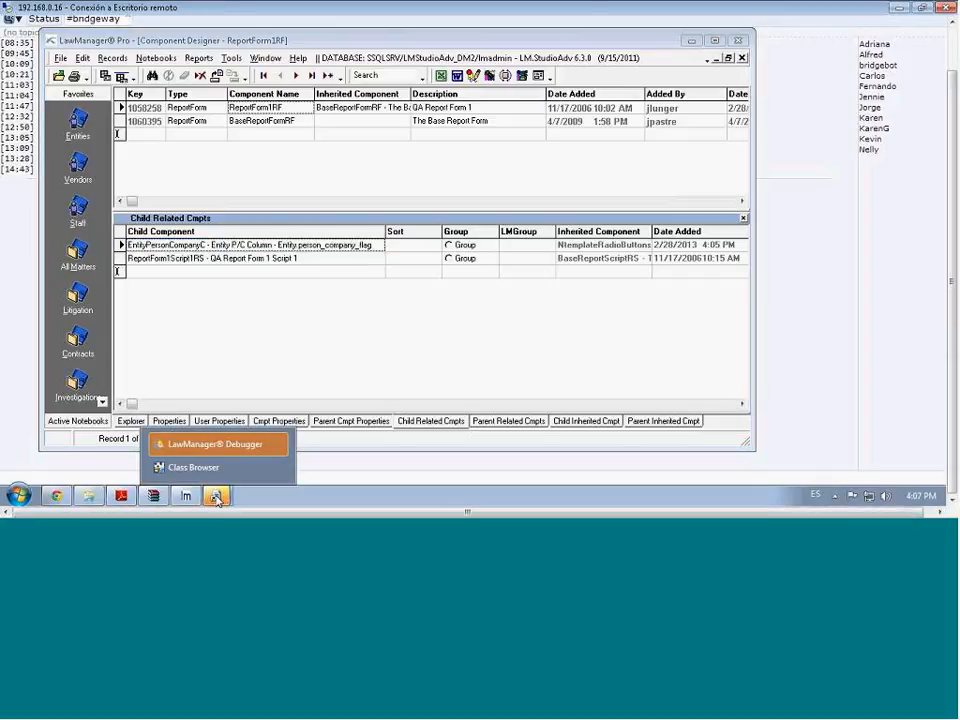
click(204, 450)
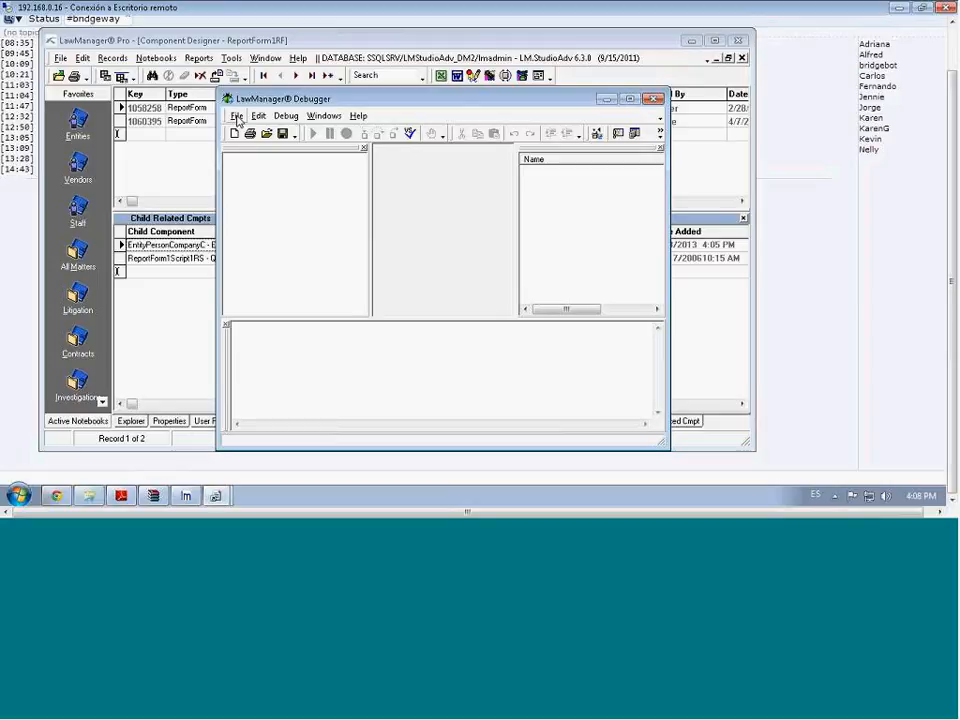
click(656, 100)
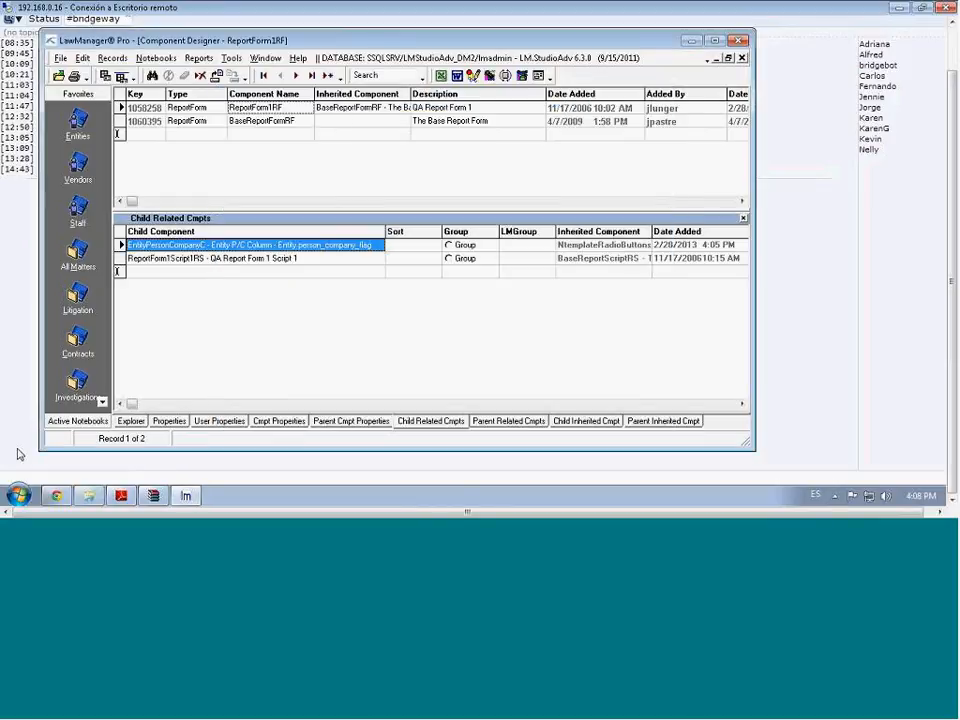
Inspect the Iniciar en path in the LawManager Pro shortcut's Propiedades, then cancel unchanged
click(17, 497)
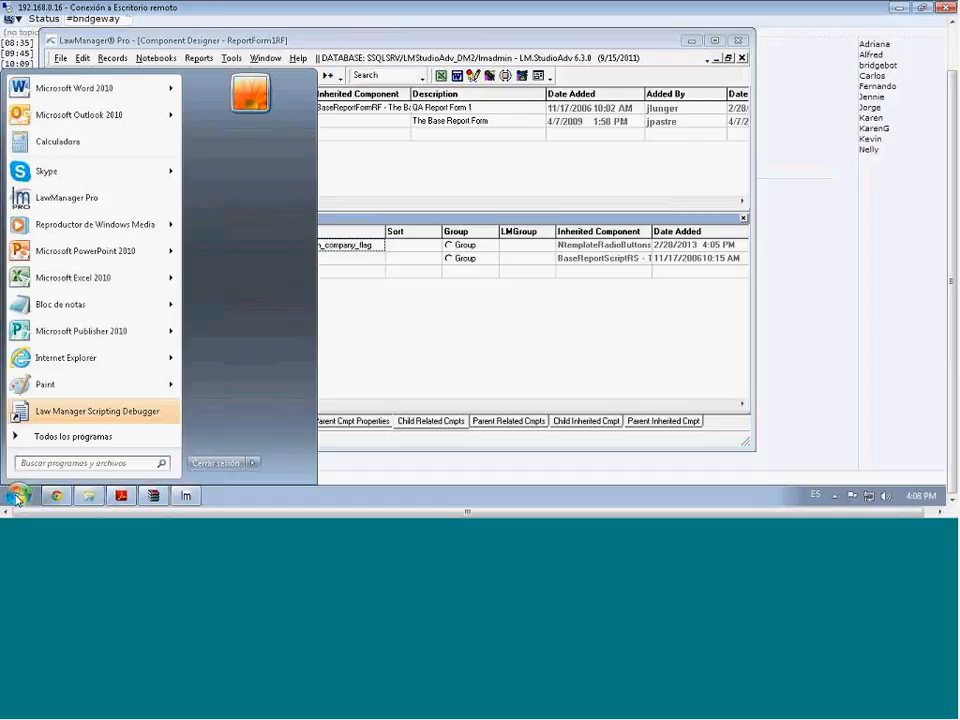
right_click(76, 202)
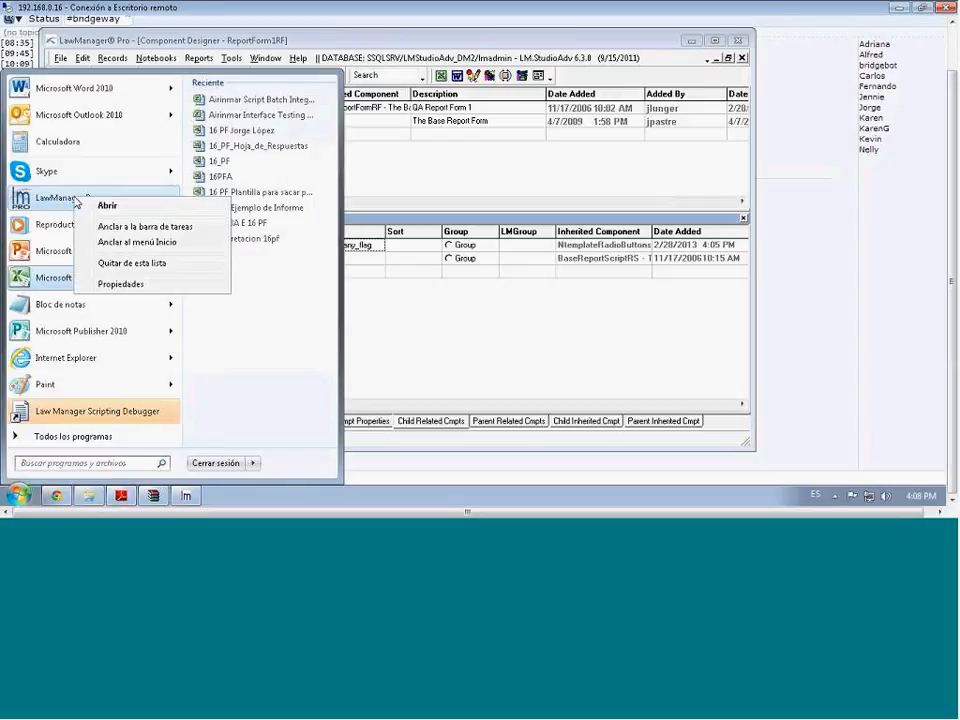
click(116, 289)
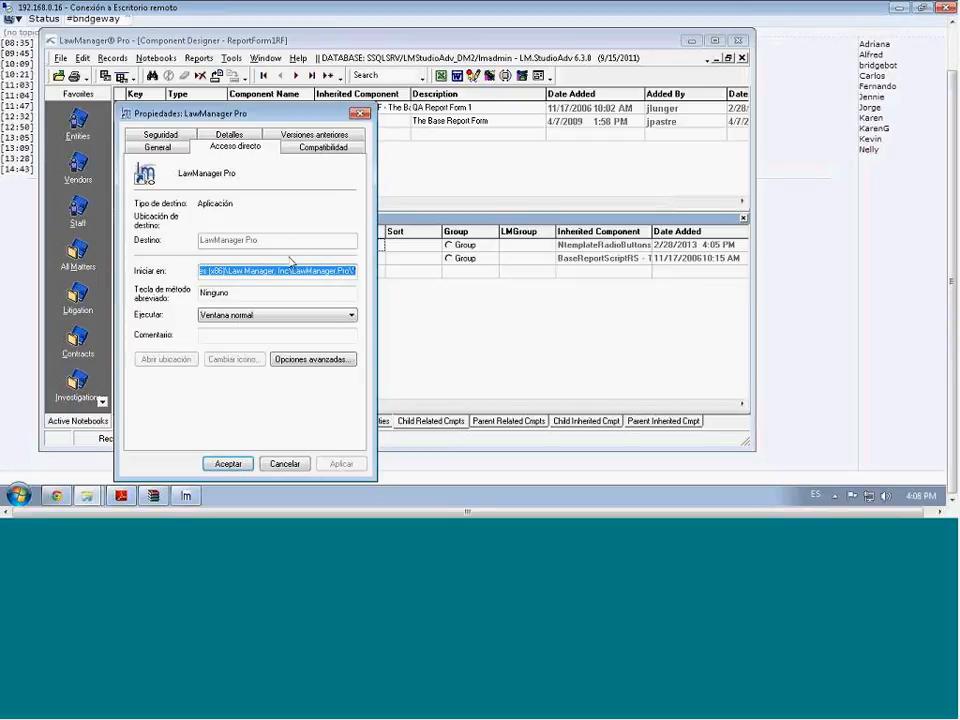
click(347, 270)
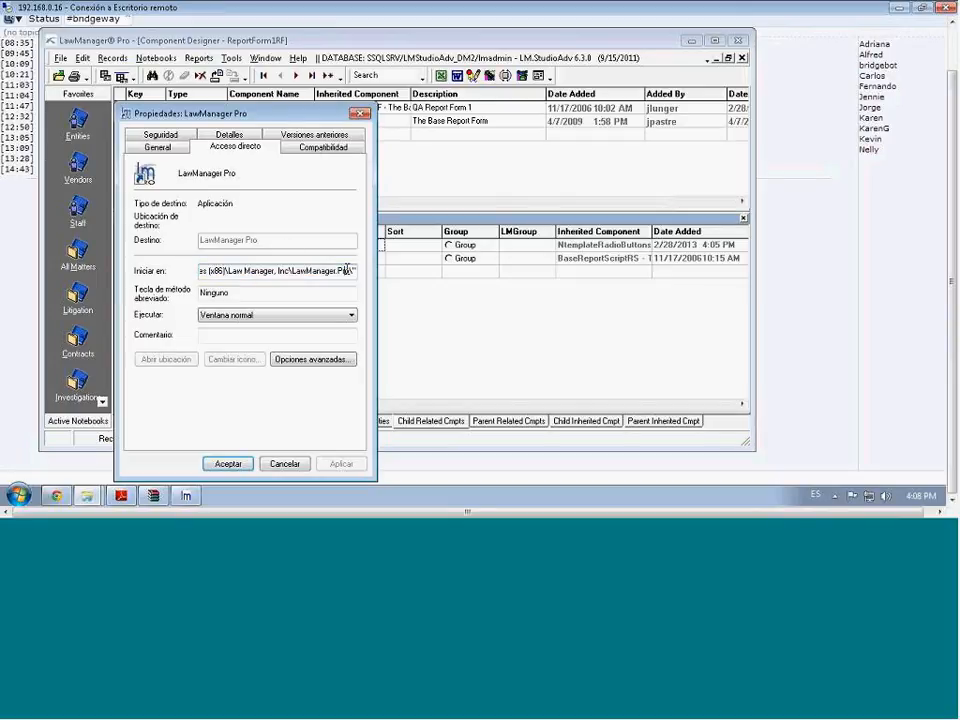
drag(347, 270, 374, 270)
click(284, 465)
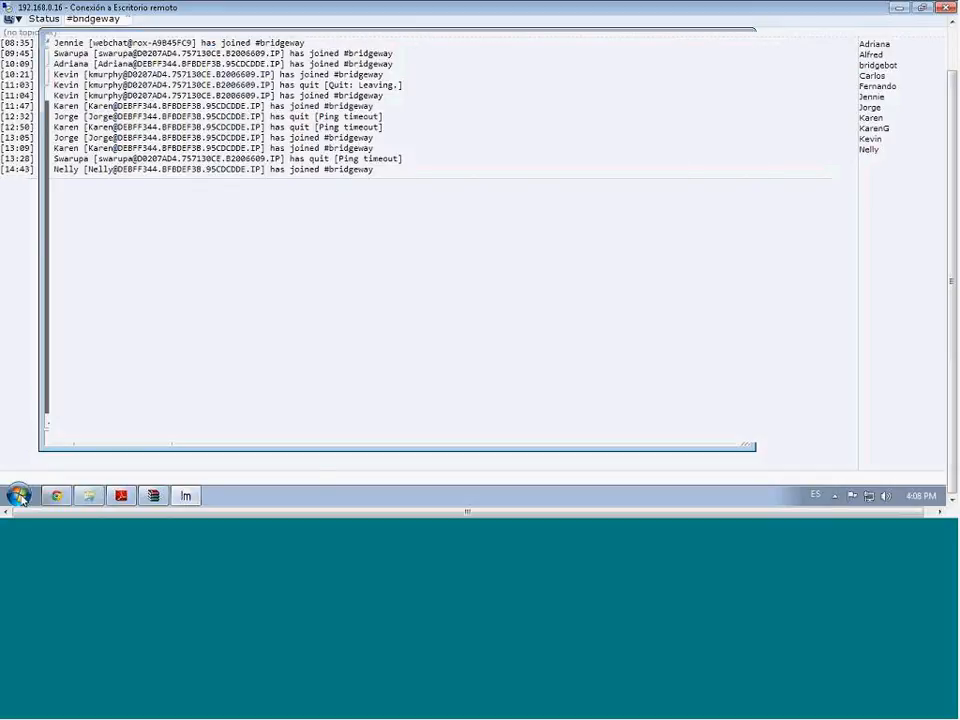
Launch LawManager Pro Developer from Todos los programas > Law Manager and connect to LMStudioAdv_DM2
click(18, 495)
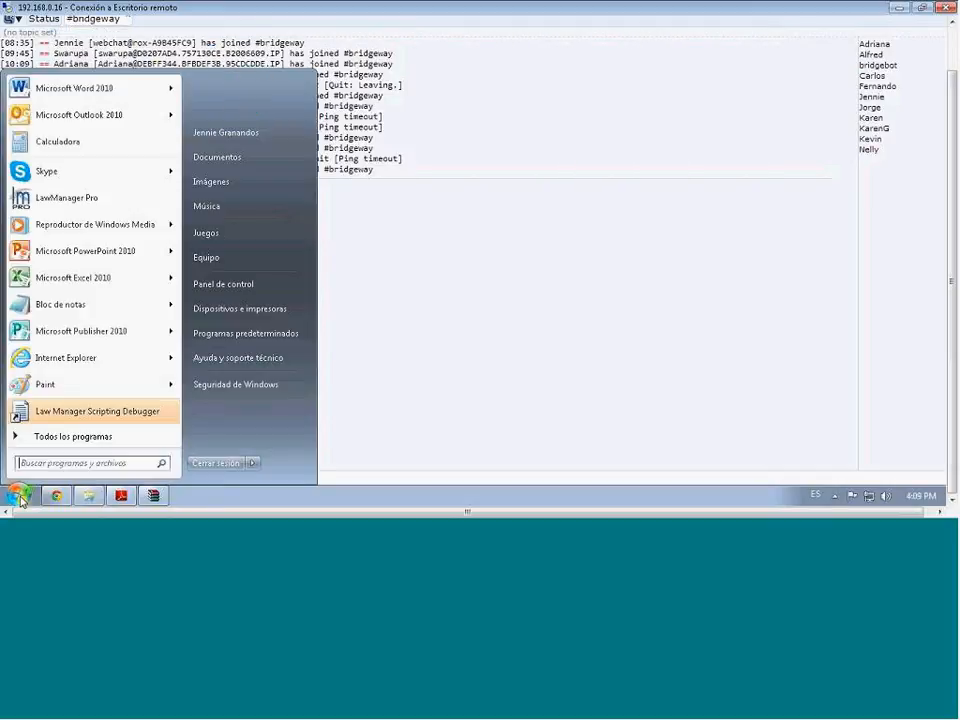
click(22, 500)
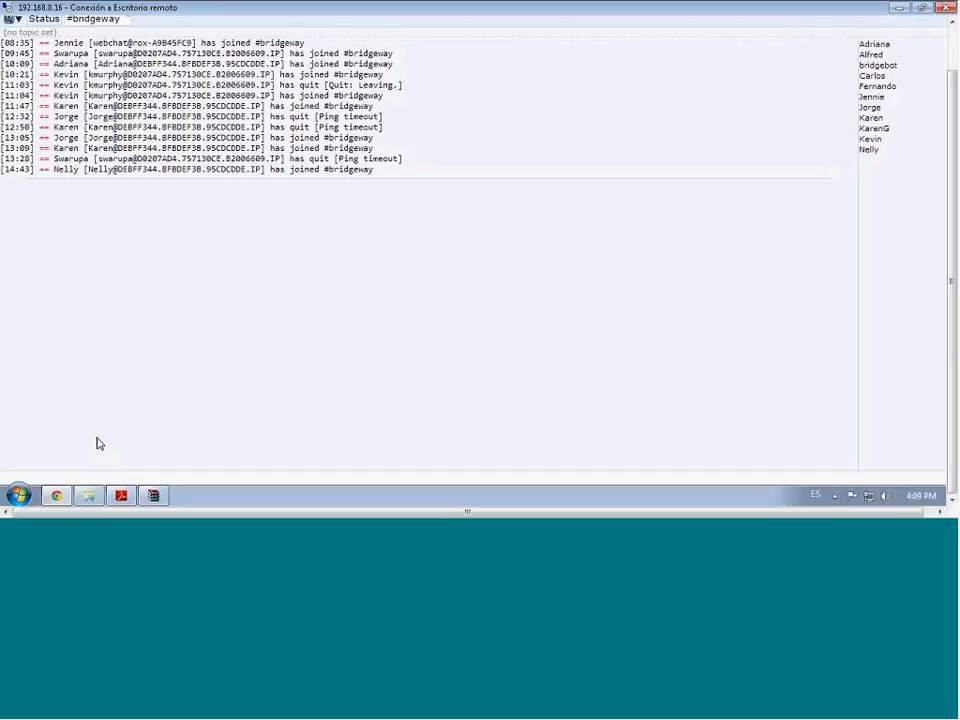
click(20, 496)
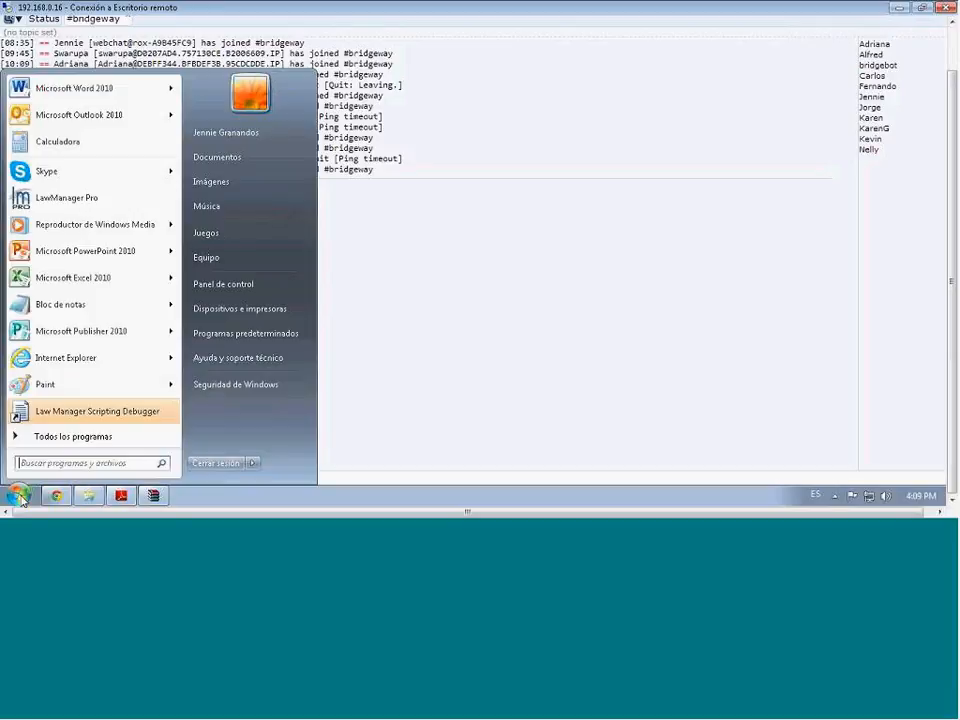
click(64, 440)
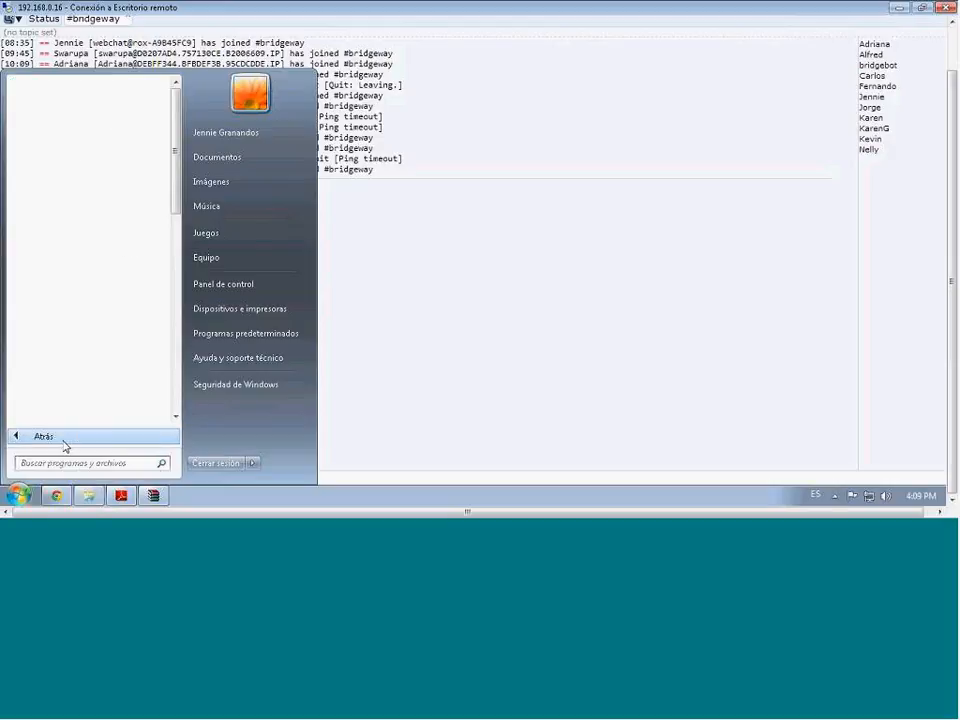
drag(178, 200, 186, 323)
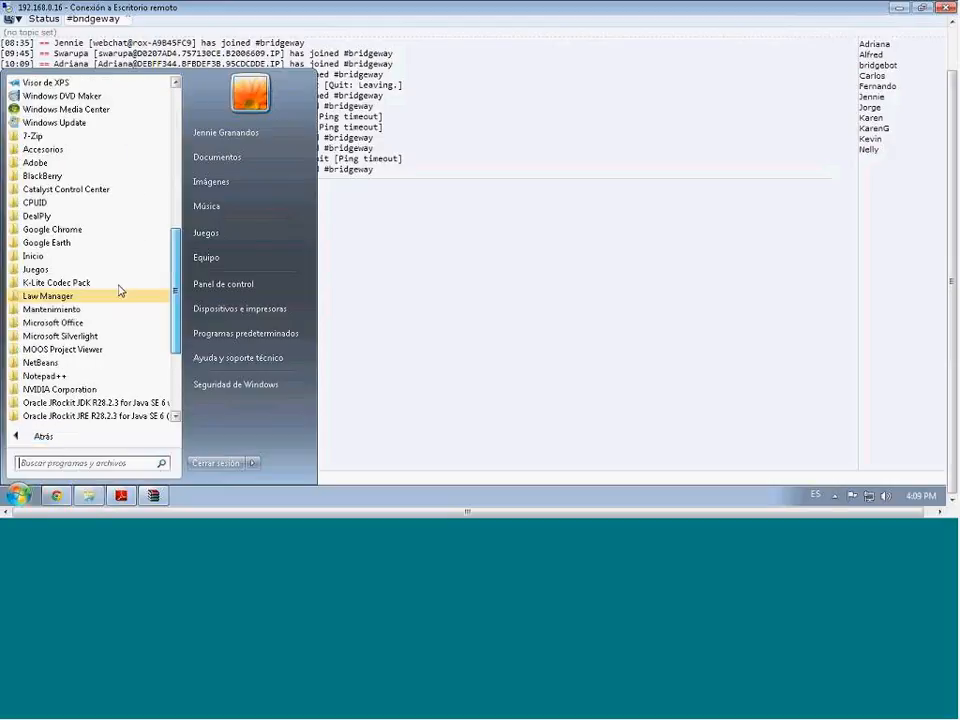
click(115, 289)
click(105, 297)
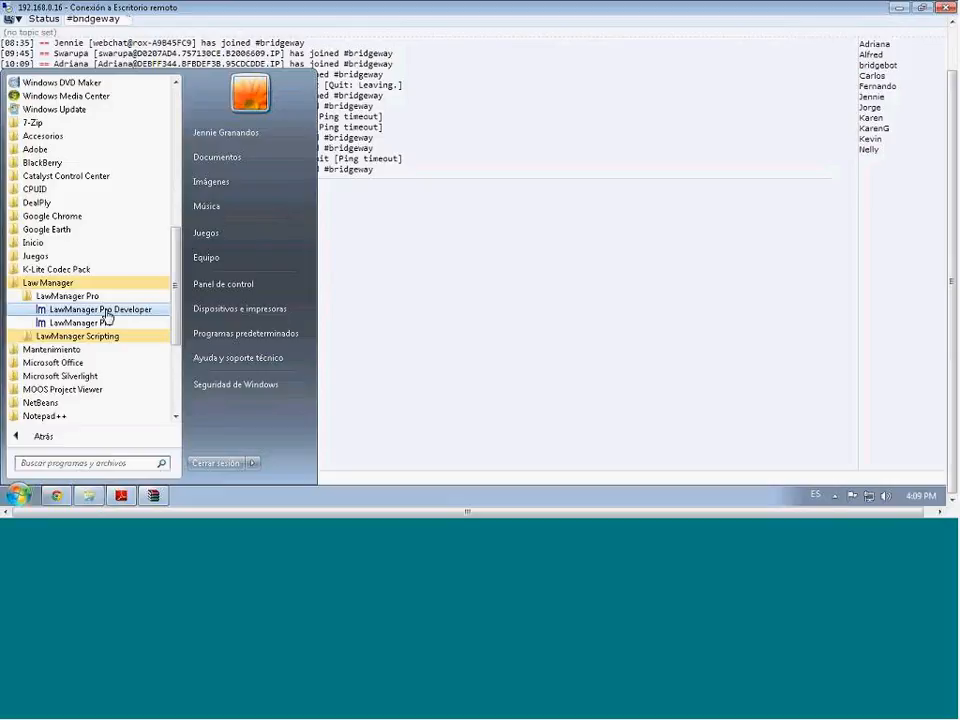
click(107, 311)
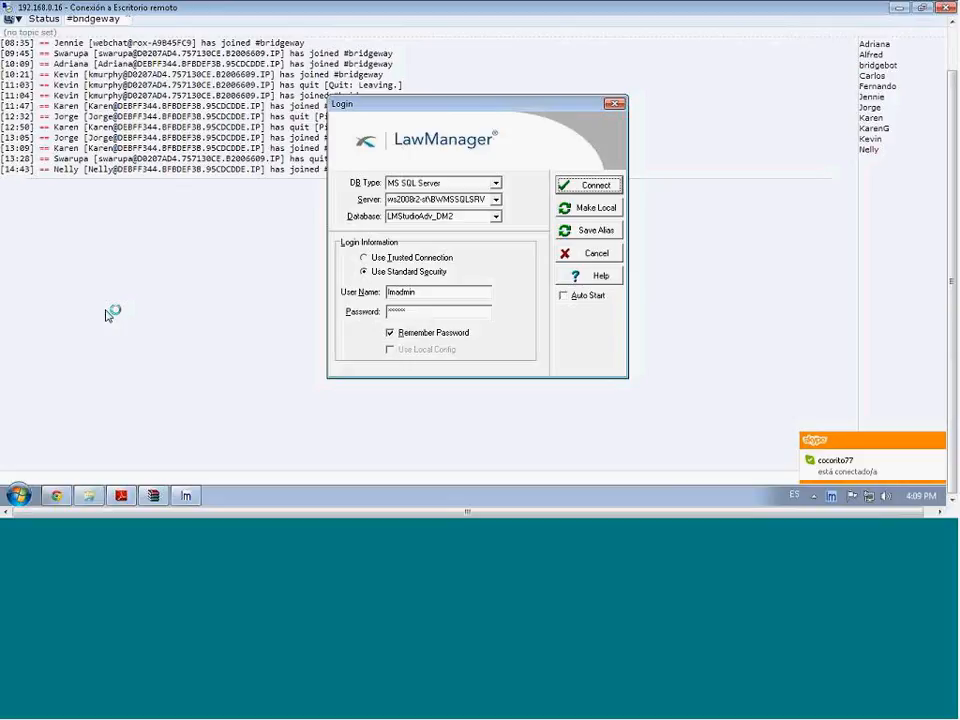
click(588, 189)
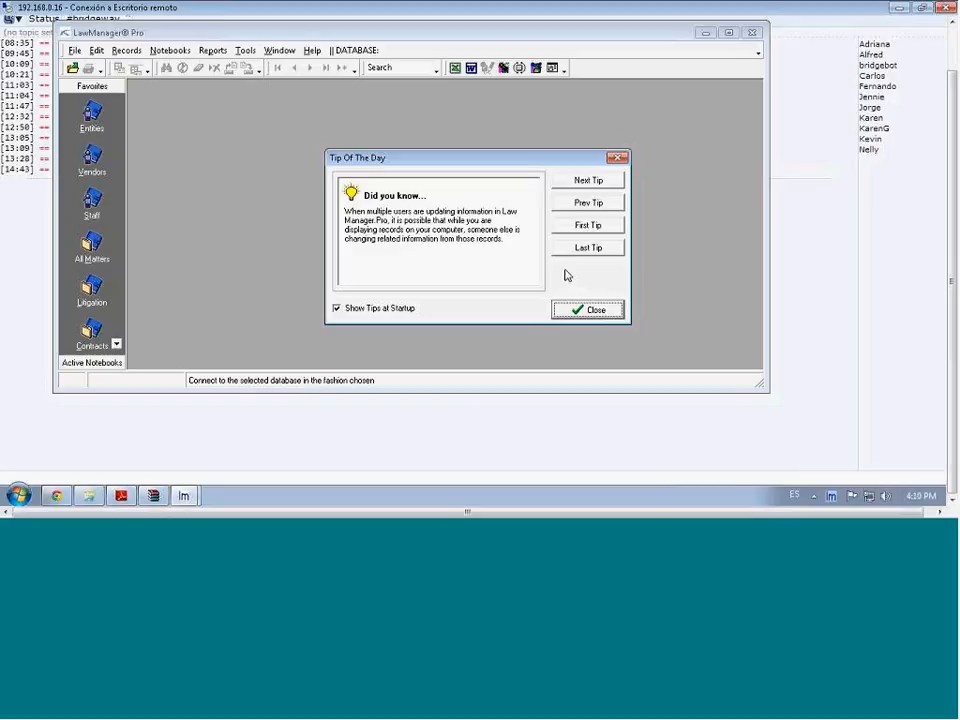
Dismiss Tip of the Day and attach the Script Debugger to the LawManager Pro(3316) session
click(593, 313)
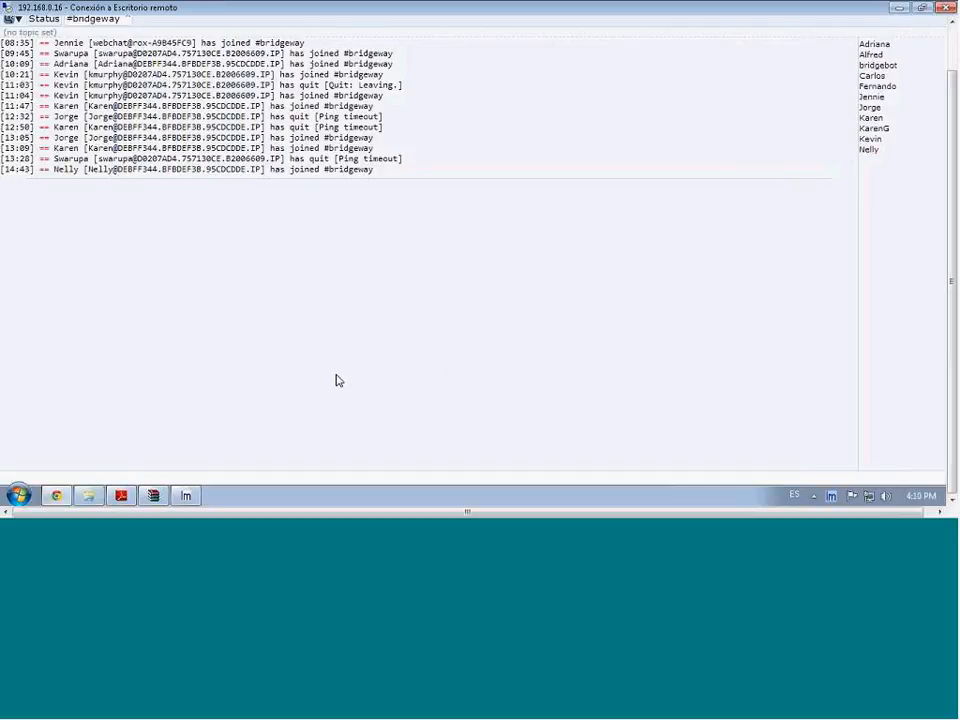
click(187, 496)
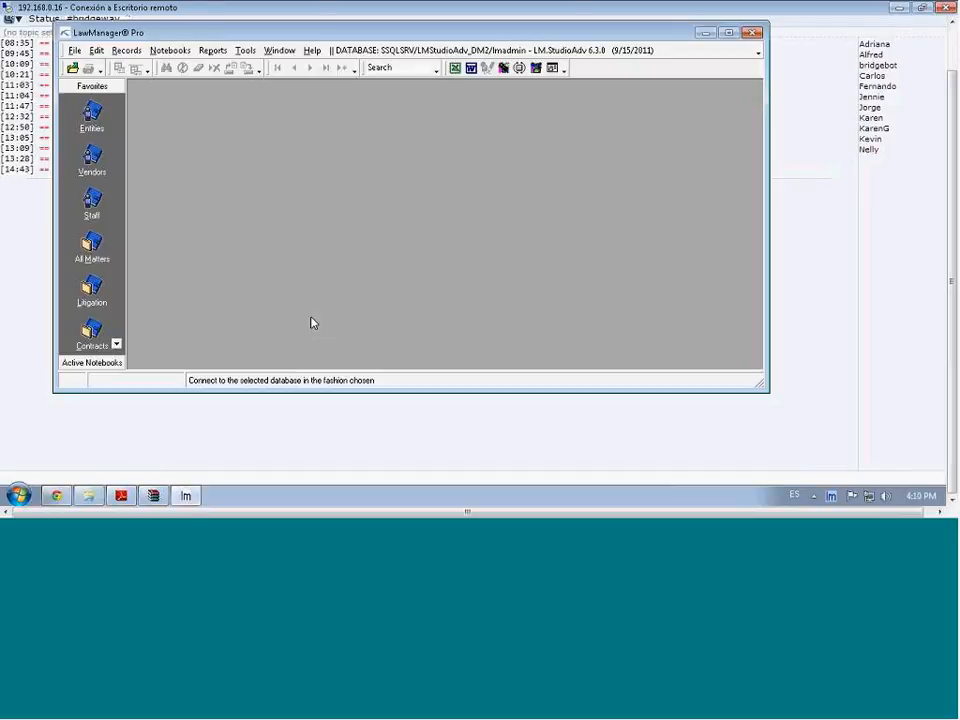
click(505, 68)
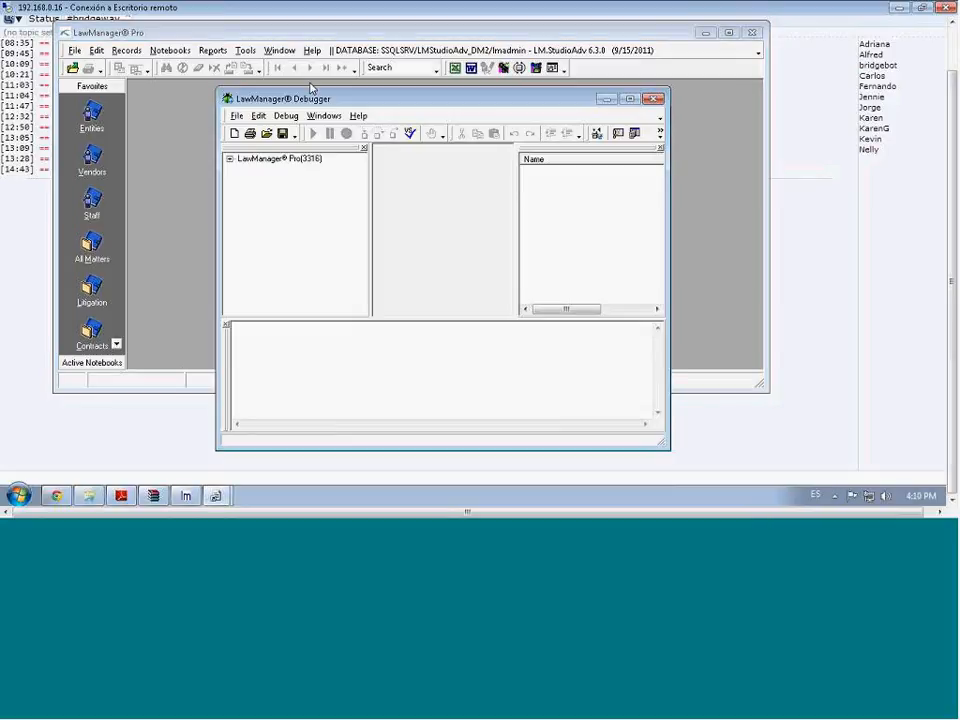
click(240, 159)
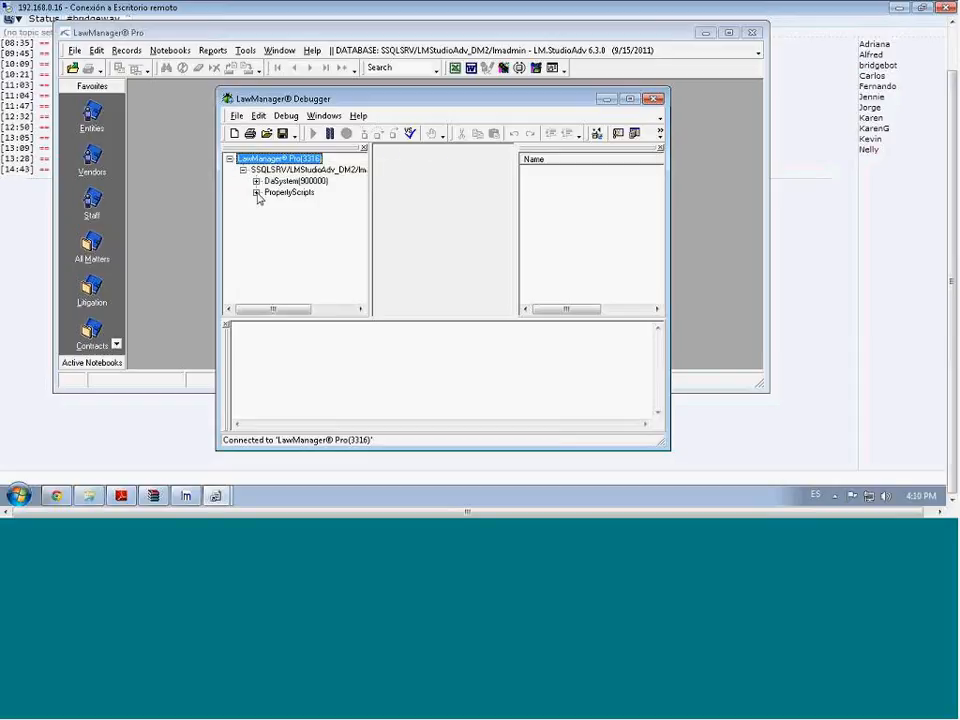
click(166, 163)
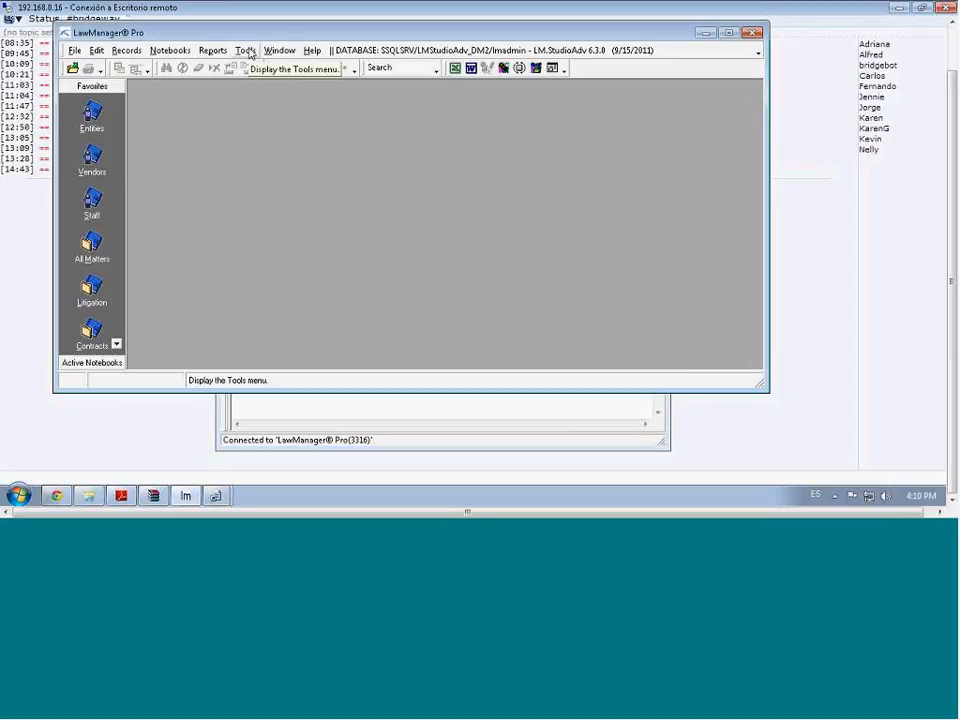
Start QA Report 1 from the Reports menu
click(213, 51)
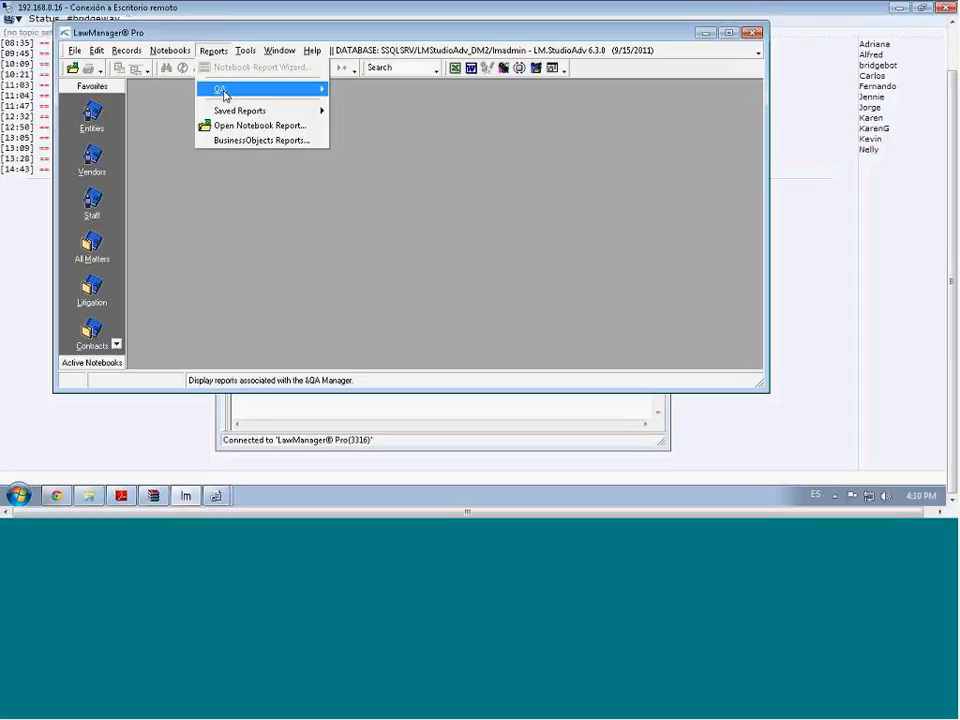
mouse_move(225, 95)
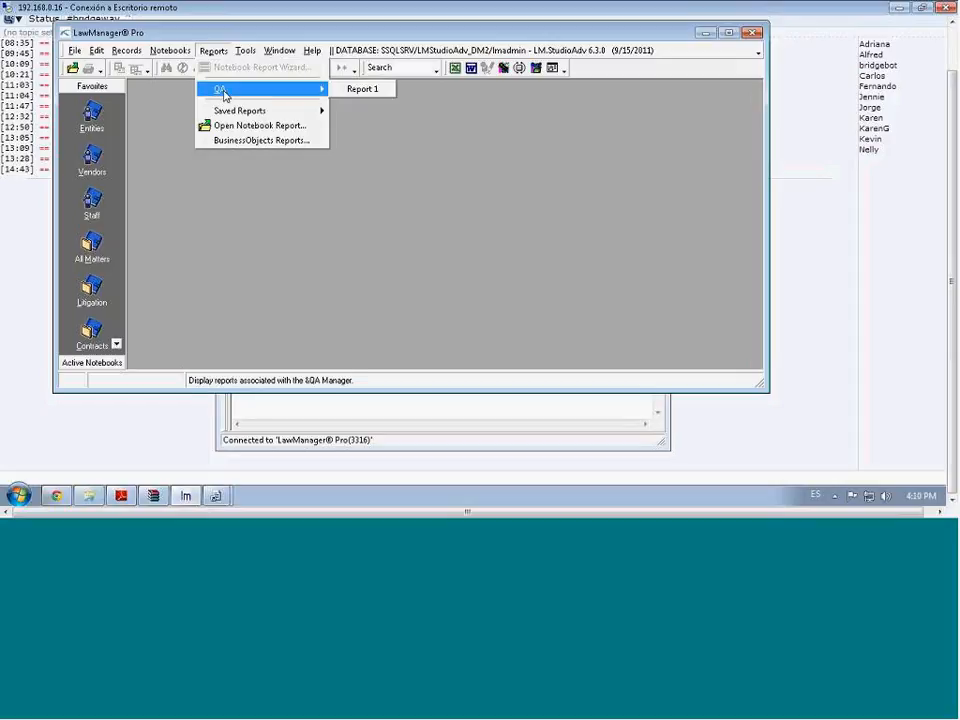
click(360, 92)
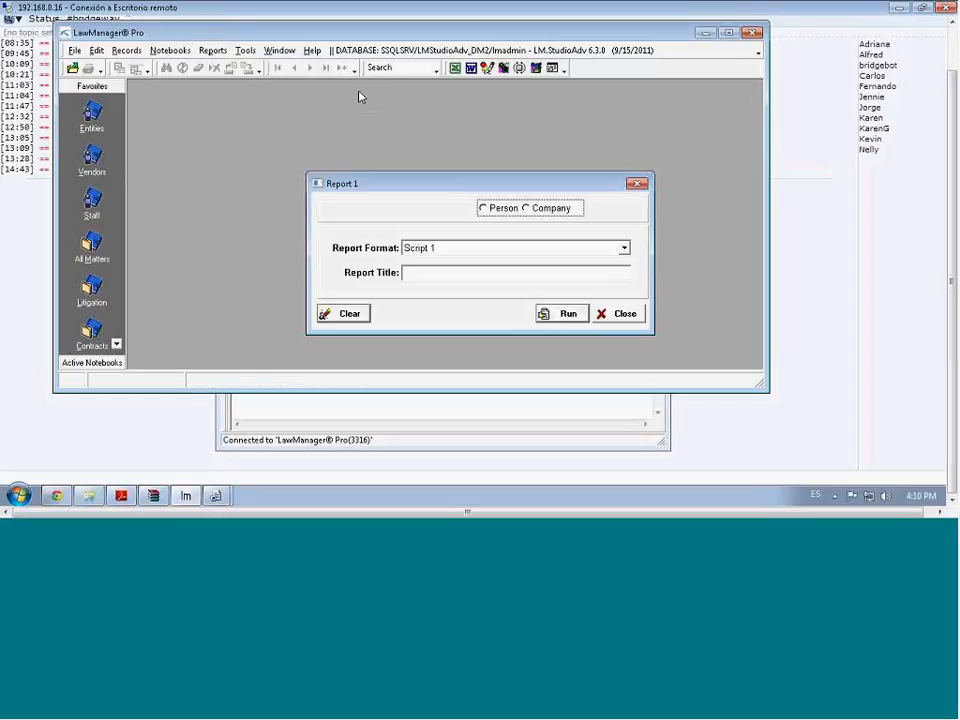
Maximize the debugger on the failing EntityPersonCompany script, then restore the remote session to a smaller window
click(484, 208)
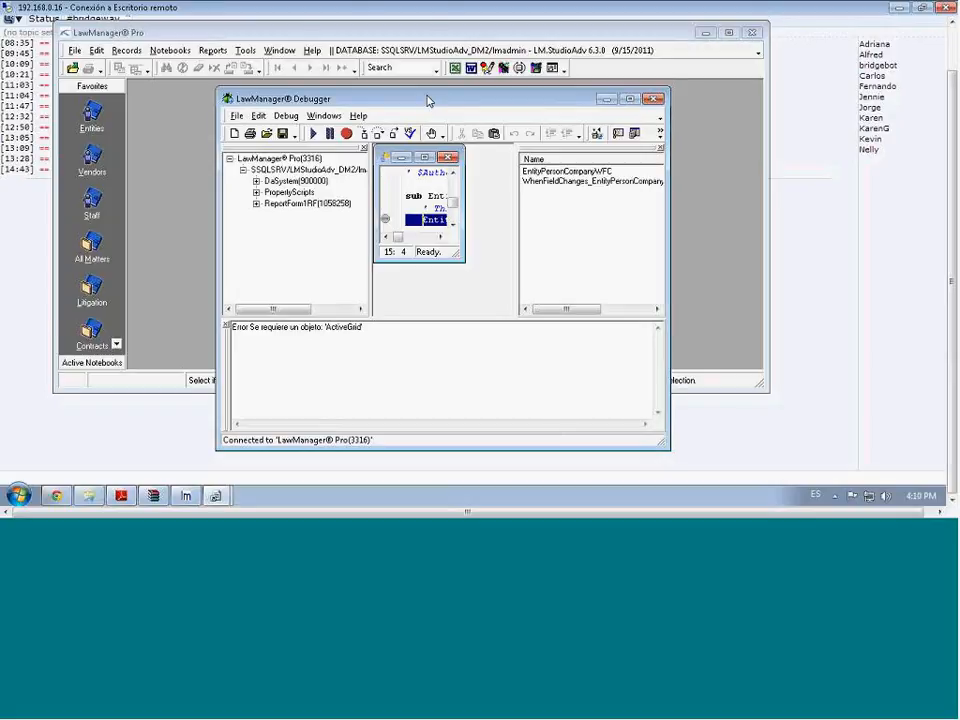
double_click(428, 100)
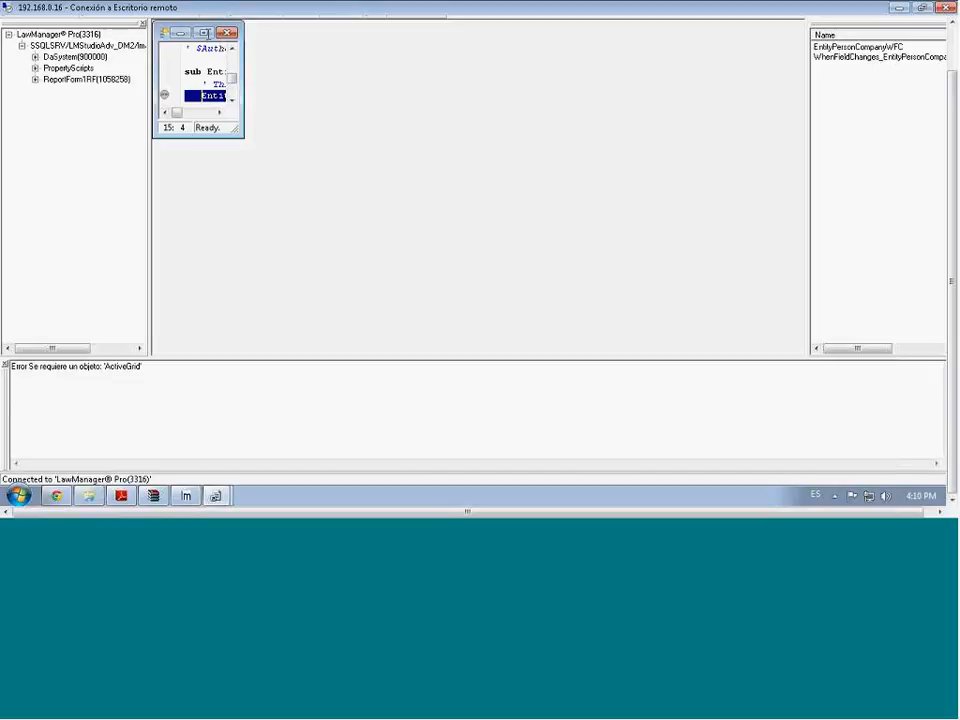
click(205, 33)
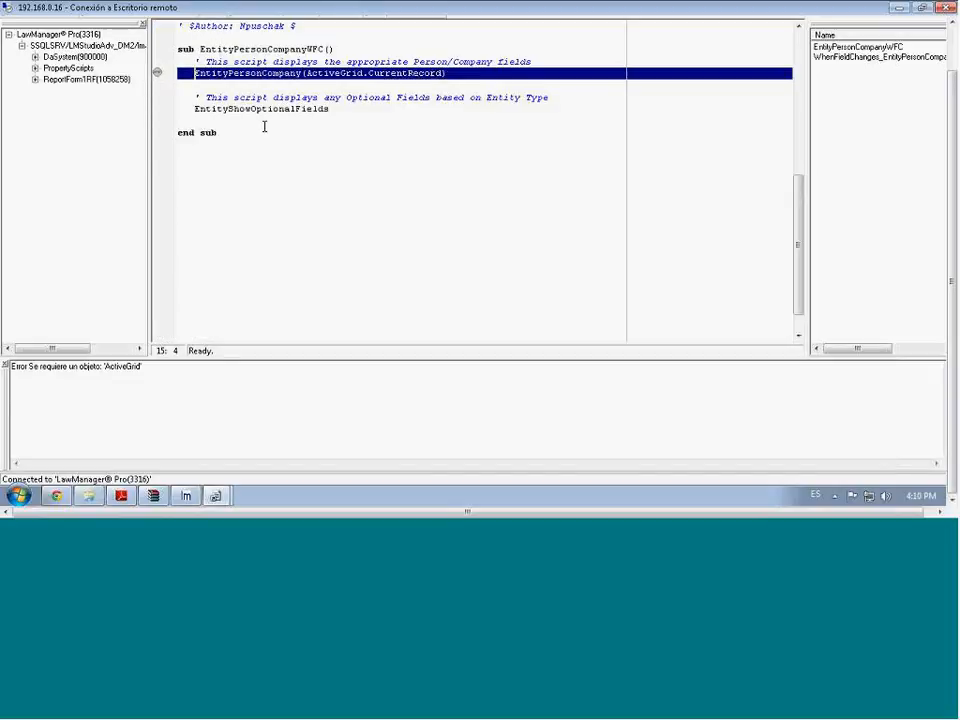
mouse_move(264, 126)
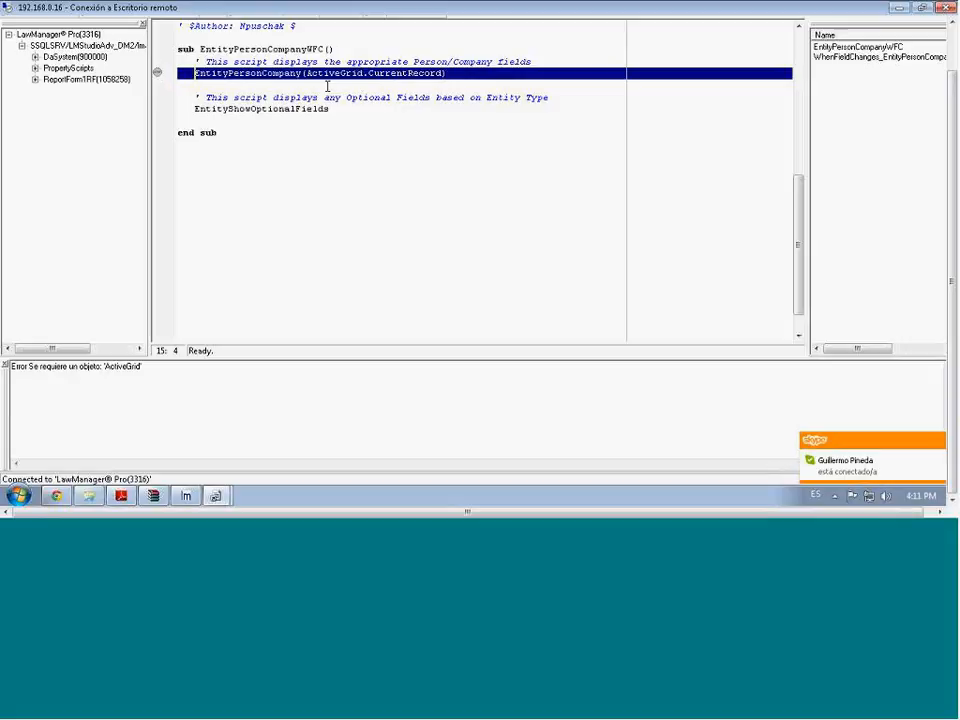
double_click(689, 6)
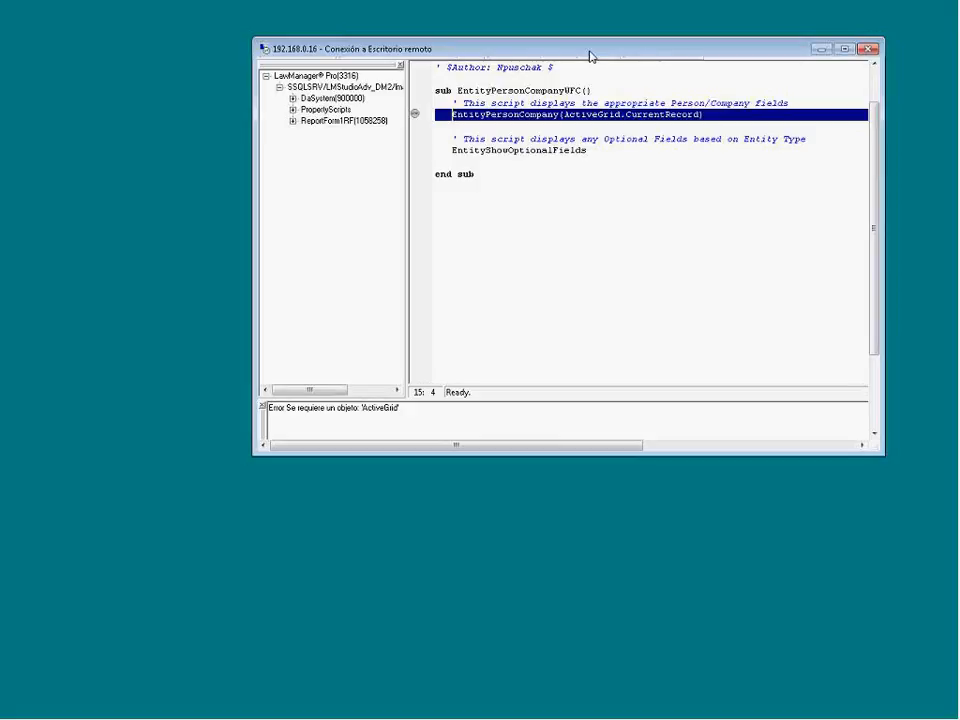
Shift the remote session window left and maximize it so the debugger fills the screen
drag(591, 52, 498, 56)
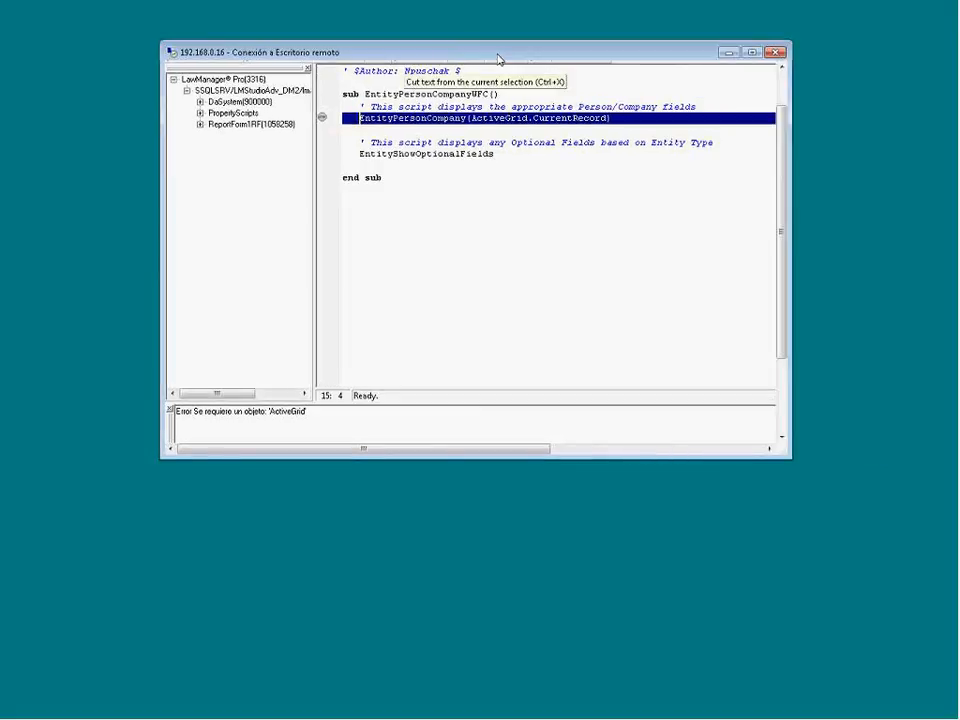
click(753, 53)
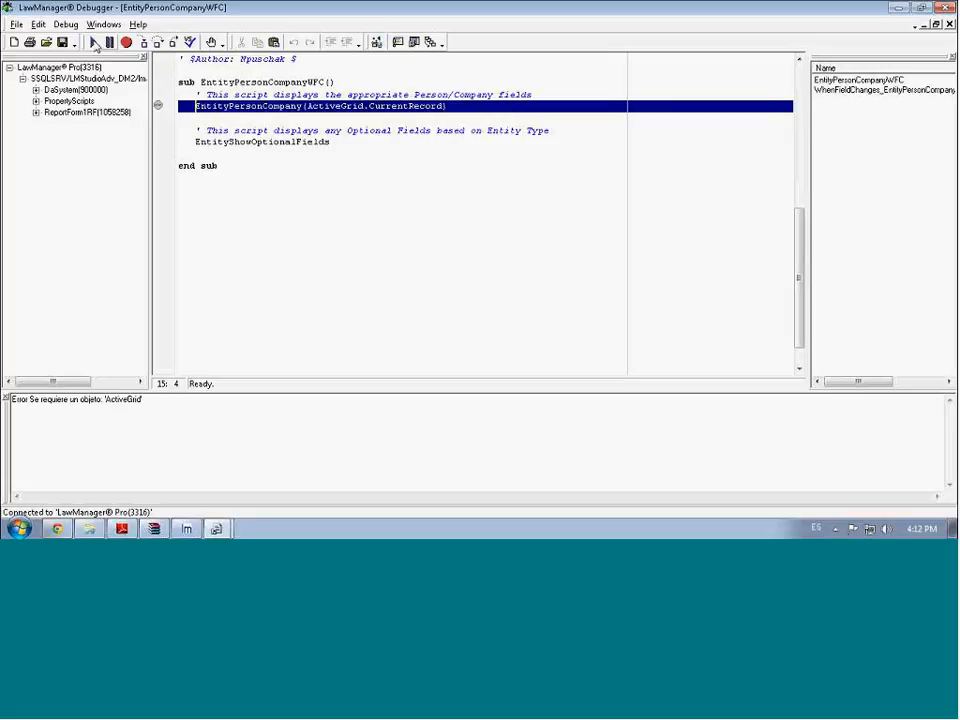
Resume both paused scripts, including WhenFieldChanges, and bring up the LawManager window list
click(93, 45)
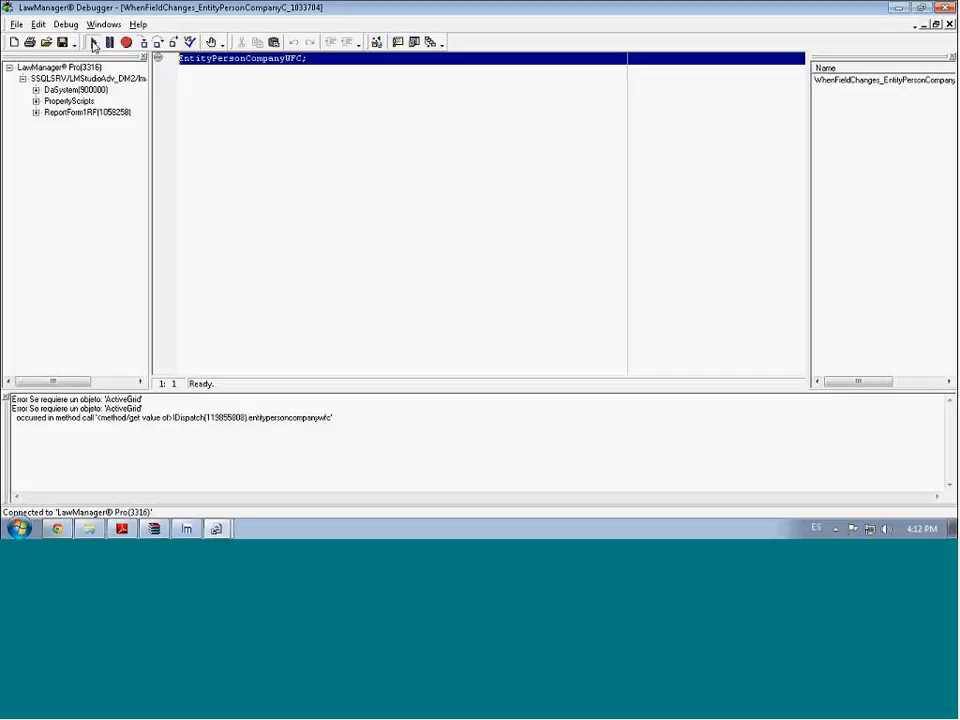
click(93, 45)
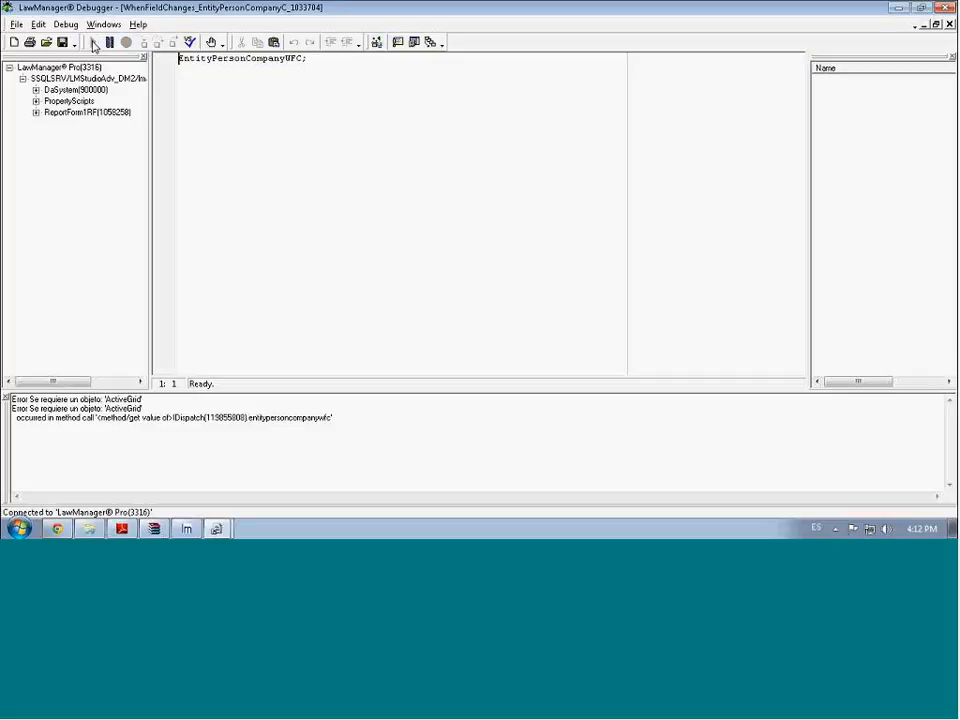
click(196, 531)
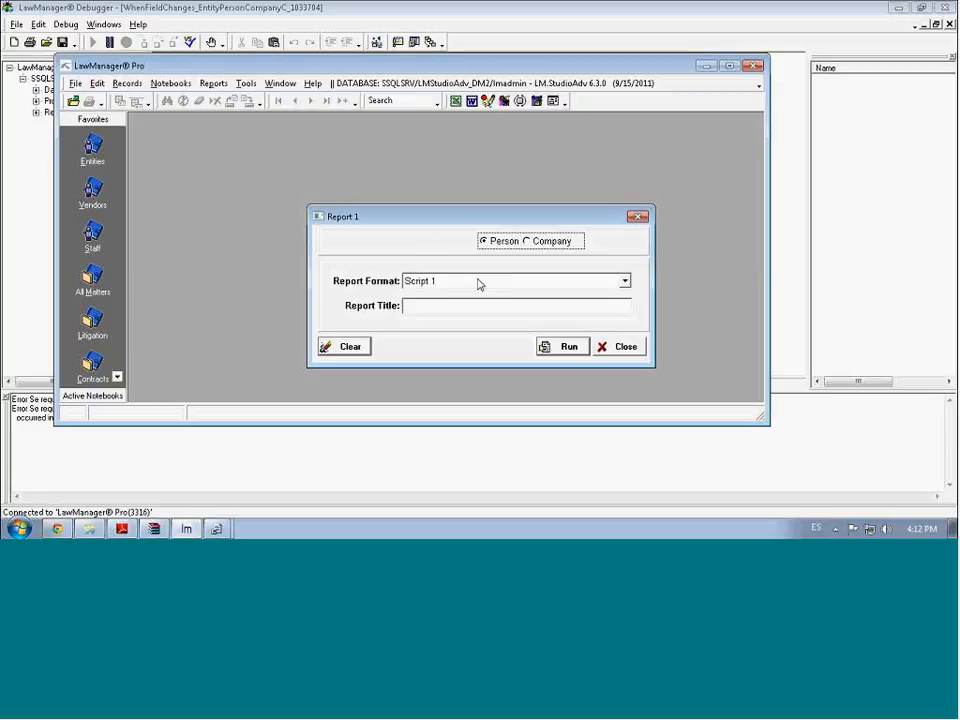
Run Report 1 with Person, resume the TestReport1BeforeReport breakpoint, and minimize the debugger
click(566, 348)
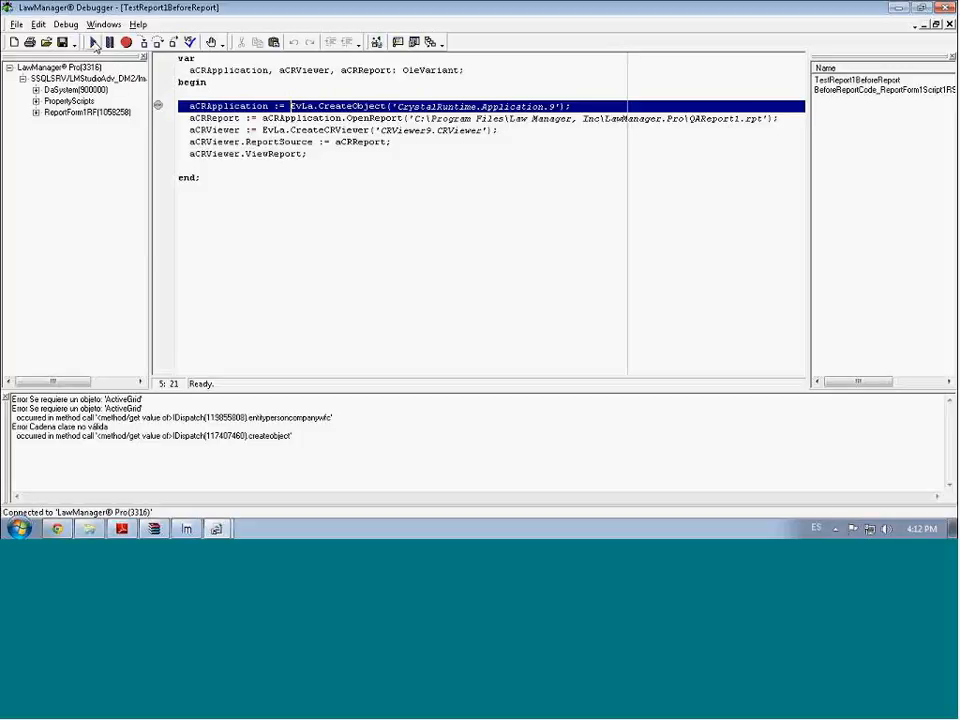
click(93, 43)
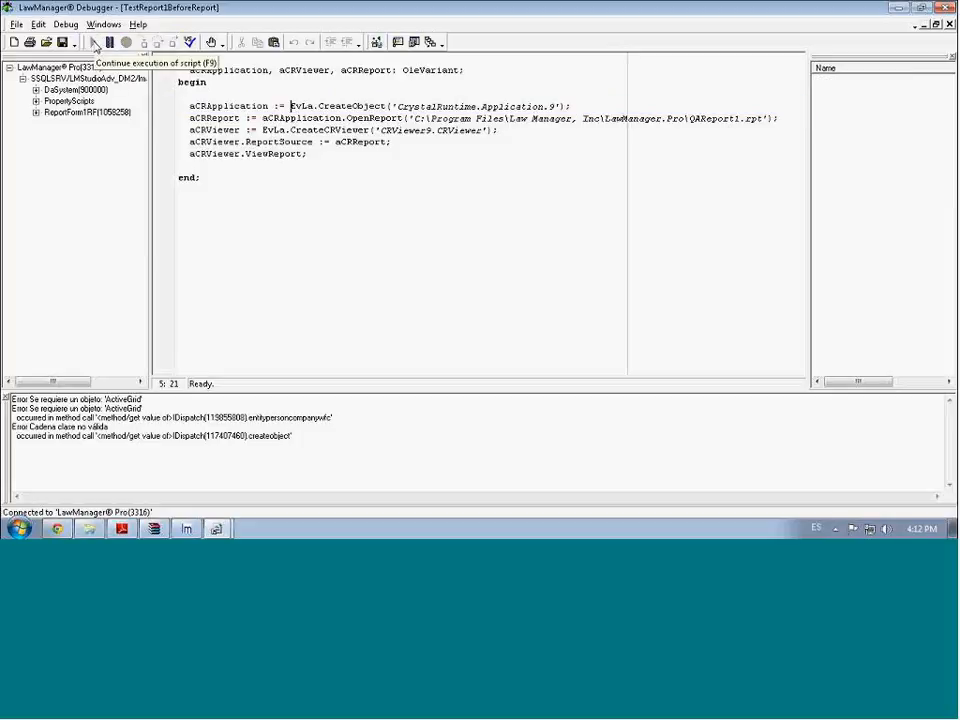
click(899, 9)
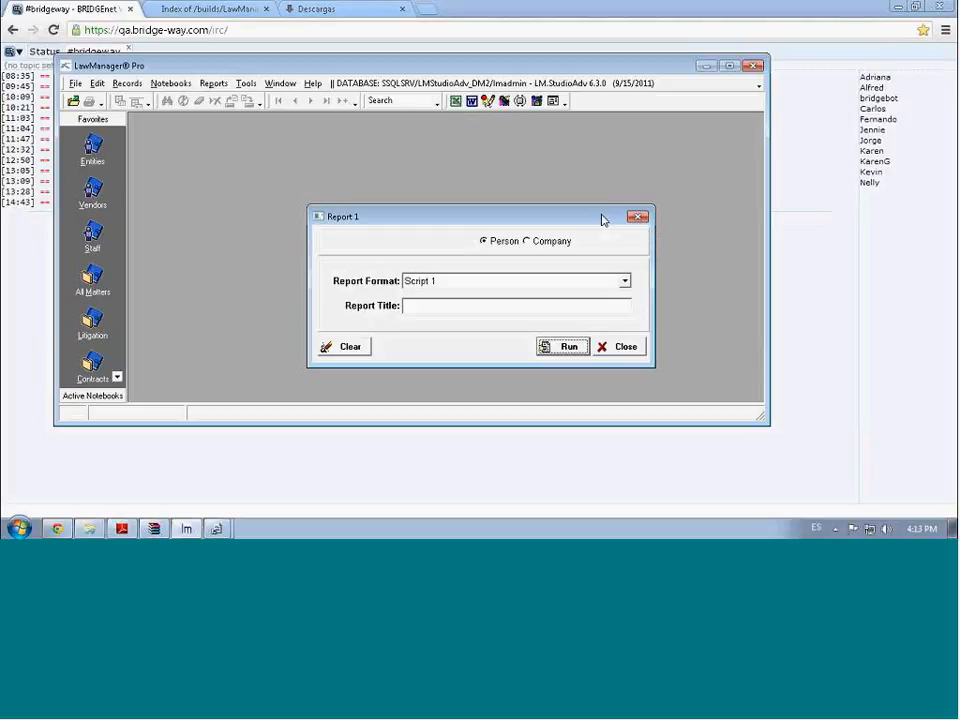
Reposition the Report 1 form and switch it into design mode
drag(583, 219, 529, 187)
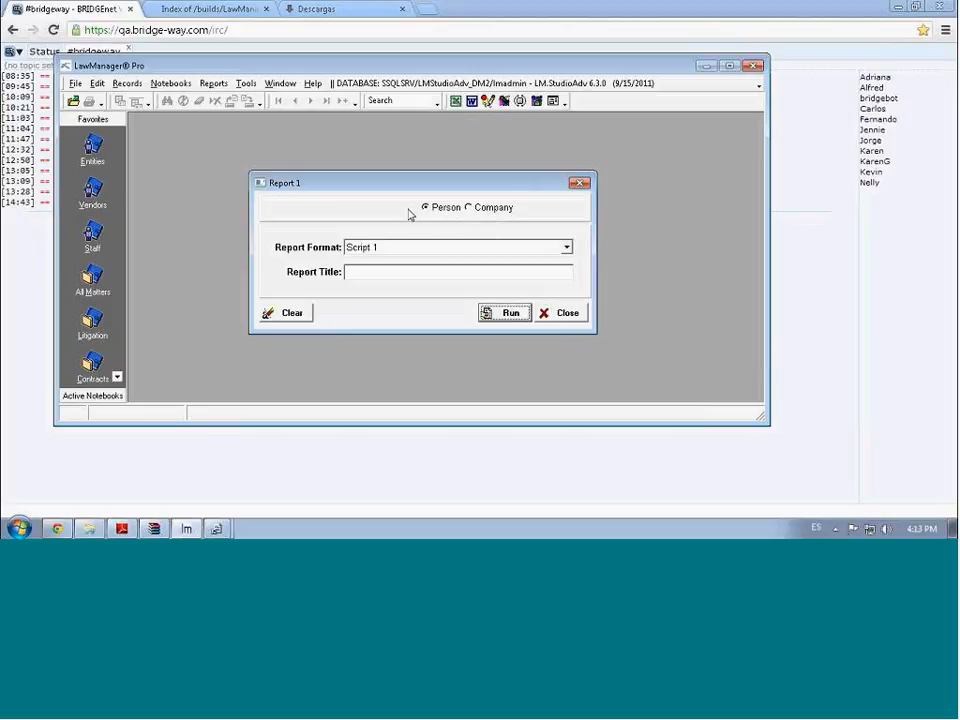
drag(422, 185, 345, 157)
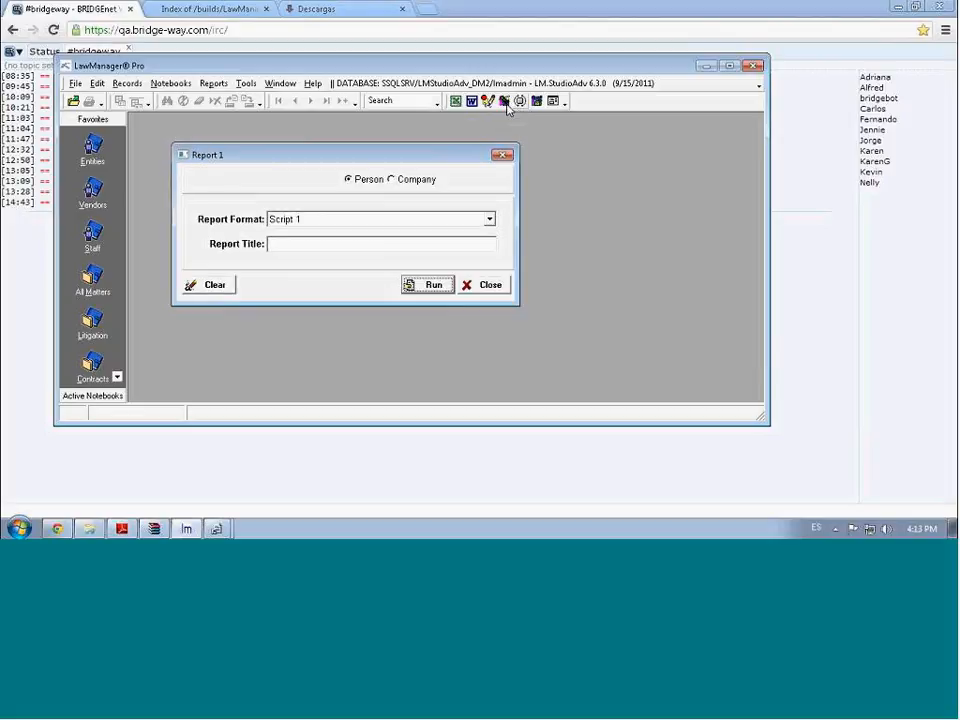
click(503, 101)
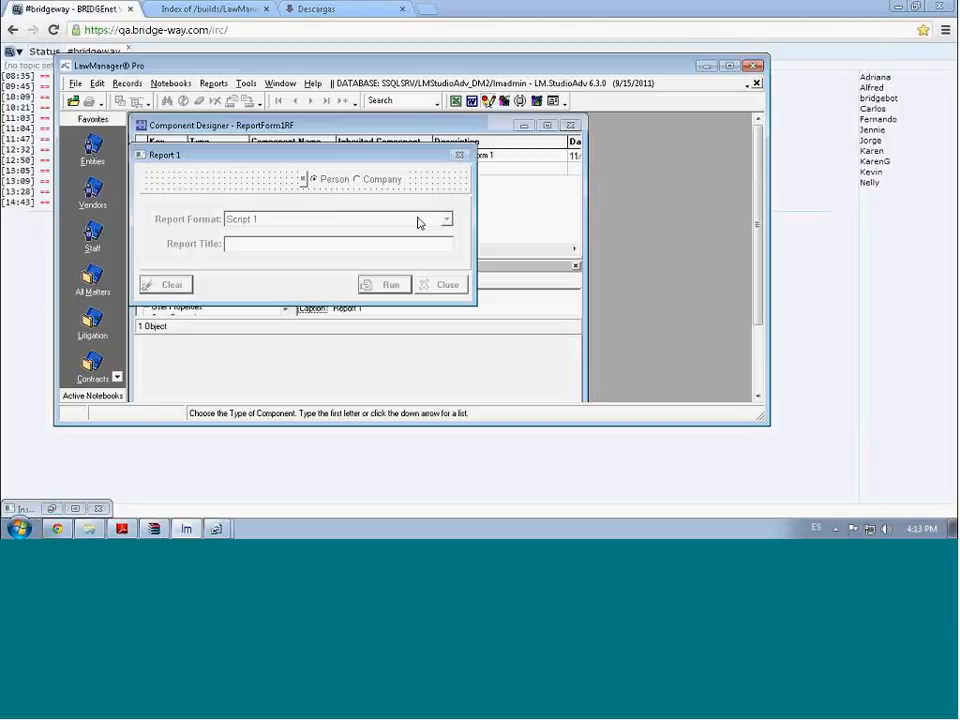
drag(385, 163, 434, 179)
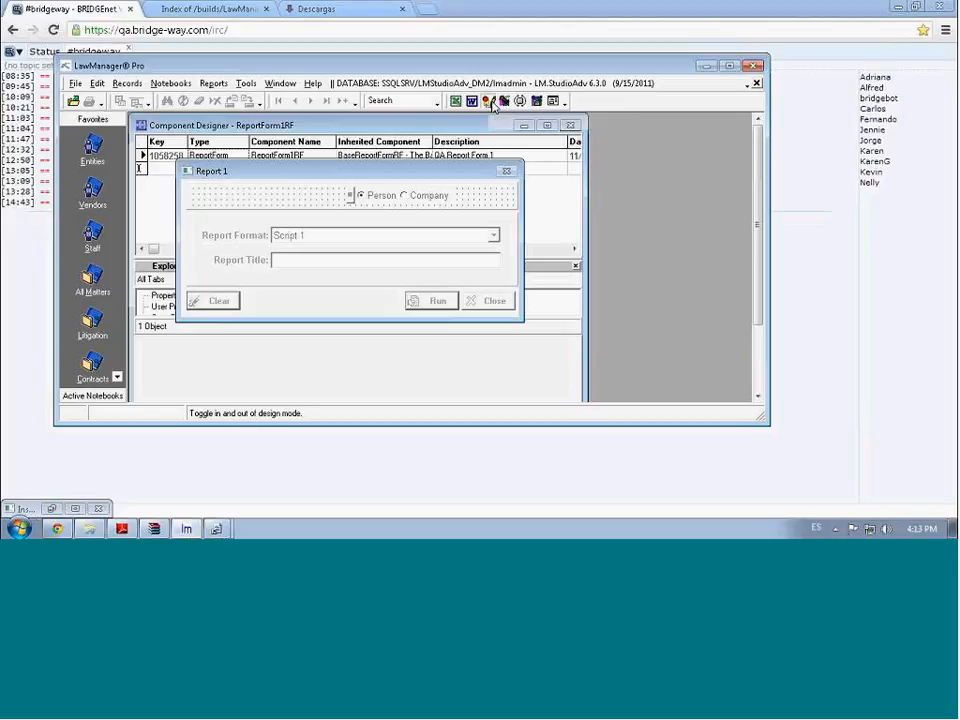
Close the Component Designer, turn design mode off, and close the Report 1 form
click(491, 108)
click(491, 105)
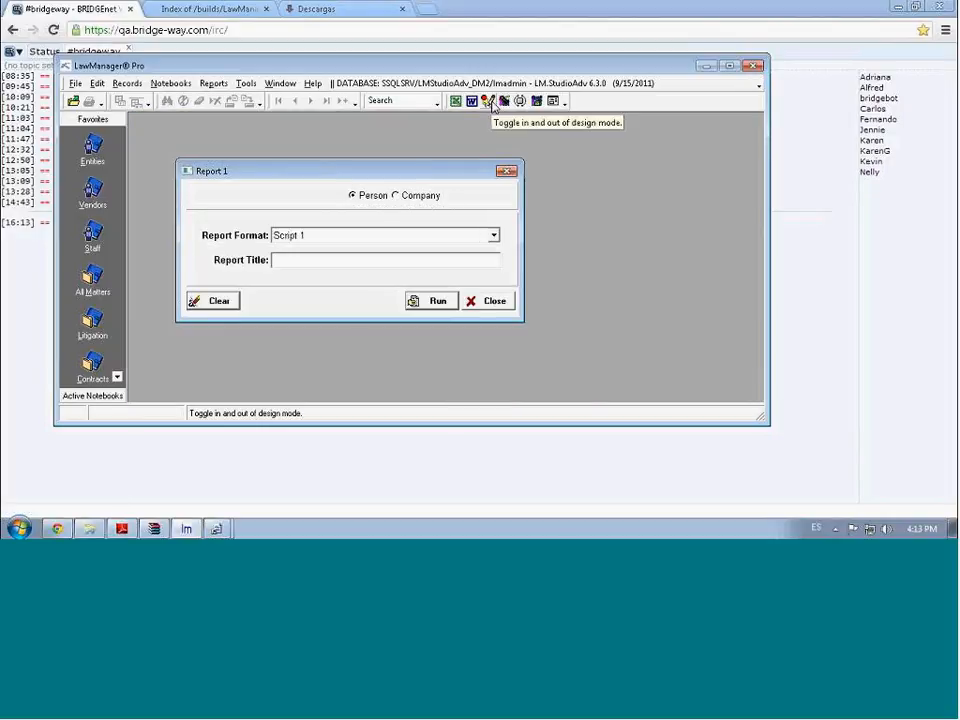
click(507, 171)
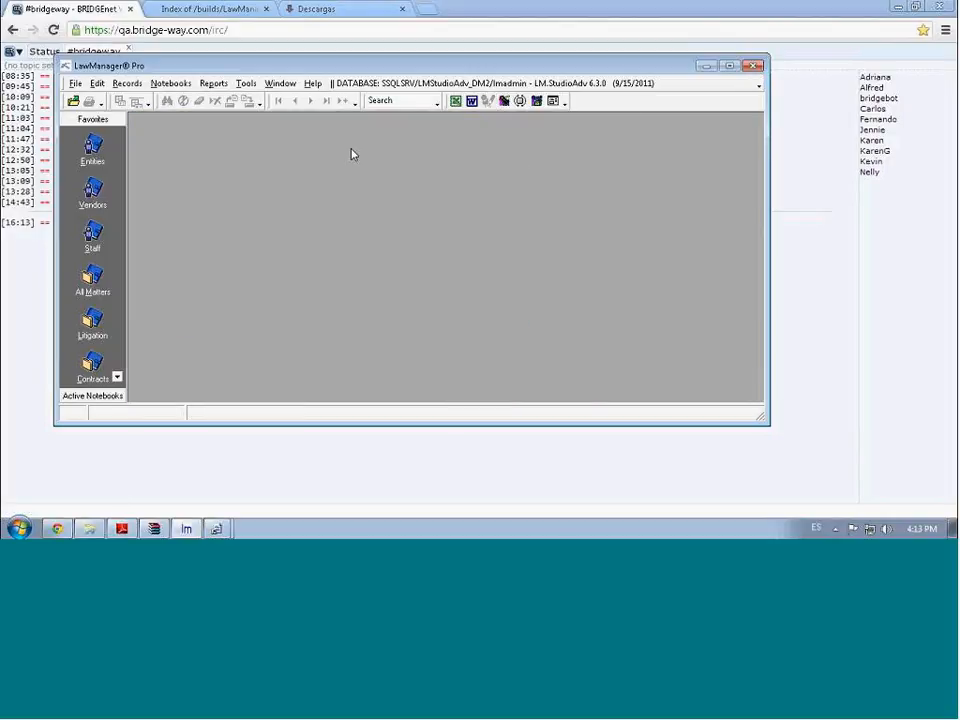
Browse the Notebooks, Reports and Tools menus and nudge the LawManager window
click(171, 83)
mouse_move(217, 426)
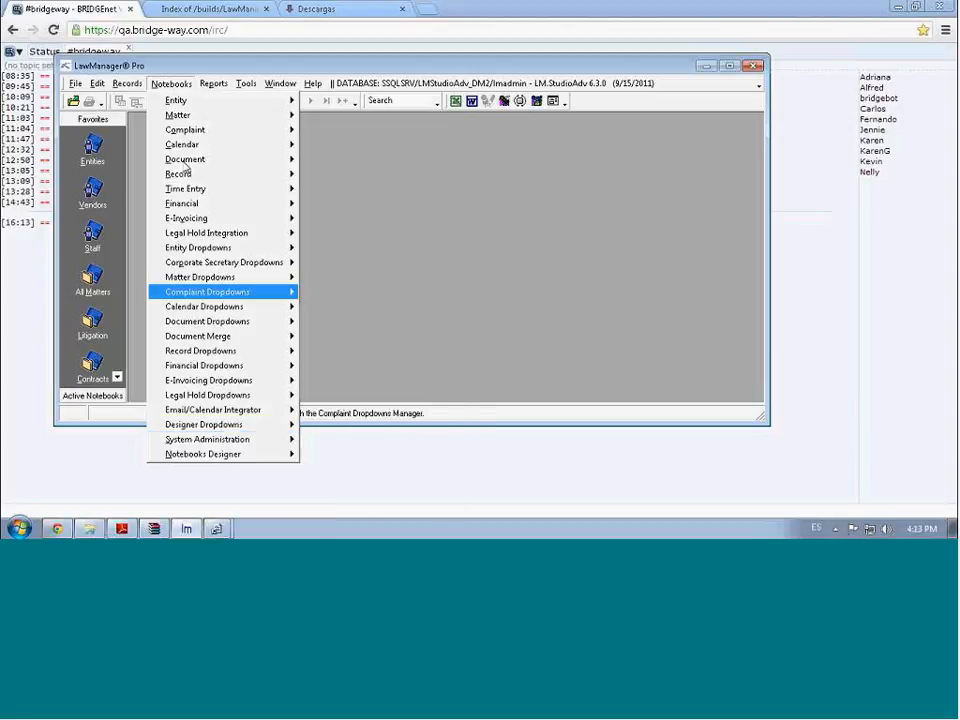
click(184, 86)
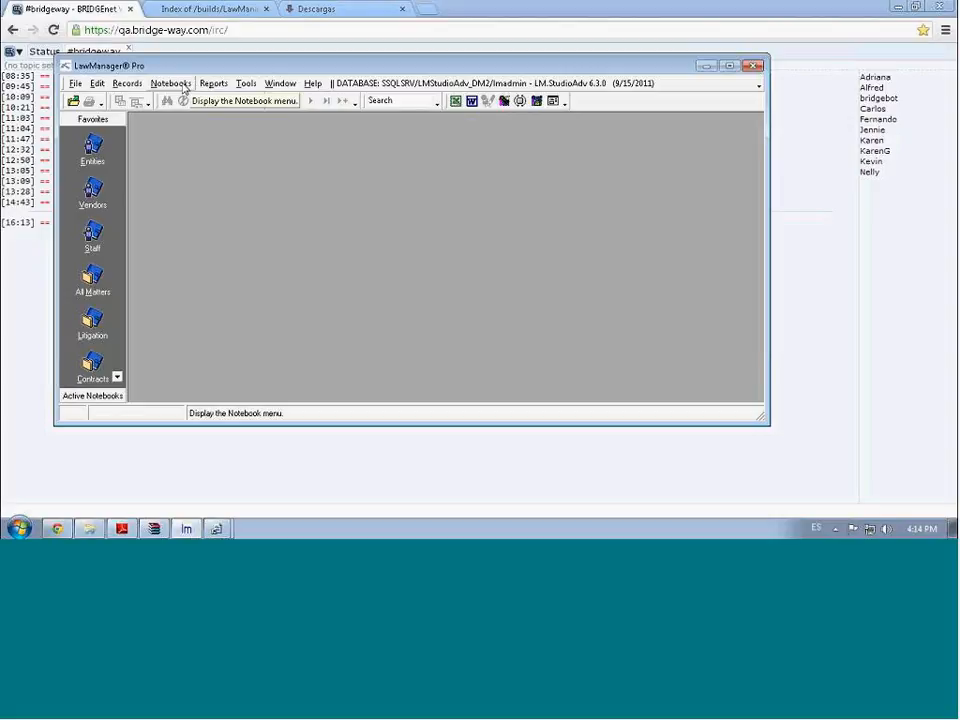
click(192, 85)
mouse_move(229, 87)
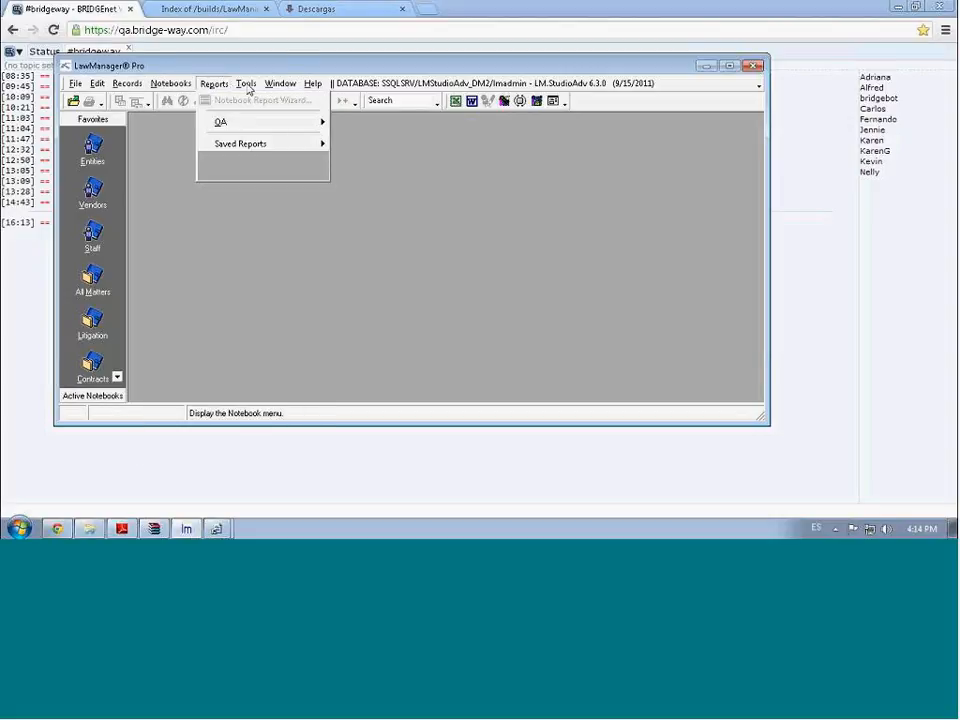
click(246, 87)
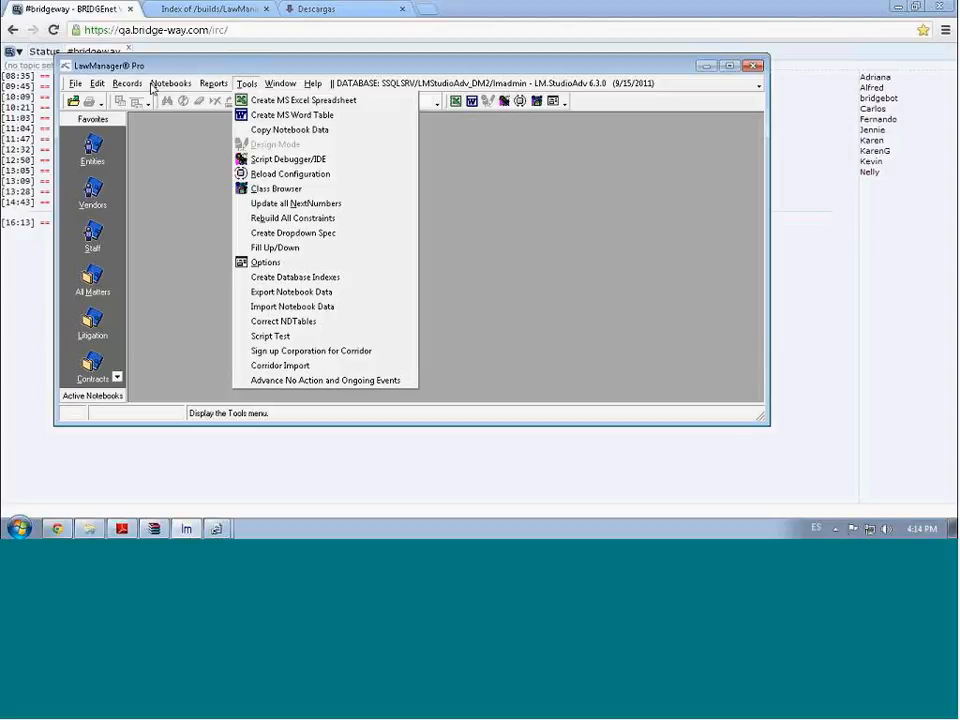
click(176, 66)
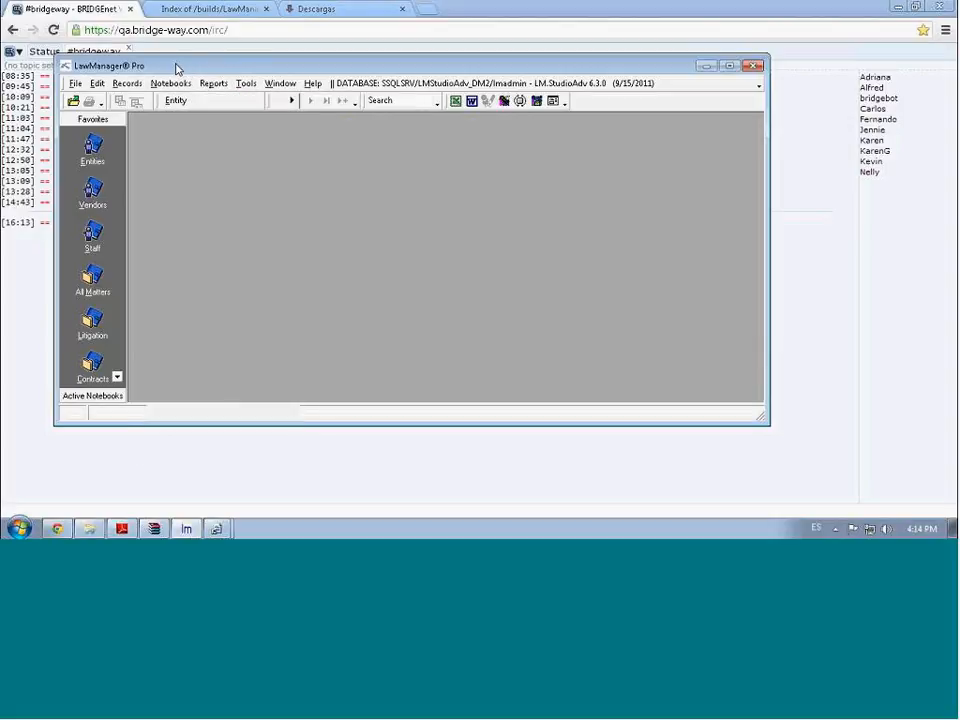
drag(171, 67, 172, 88)
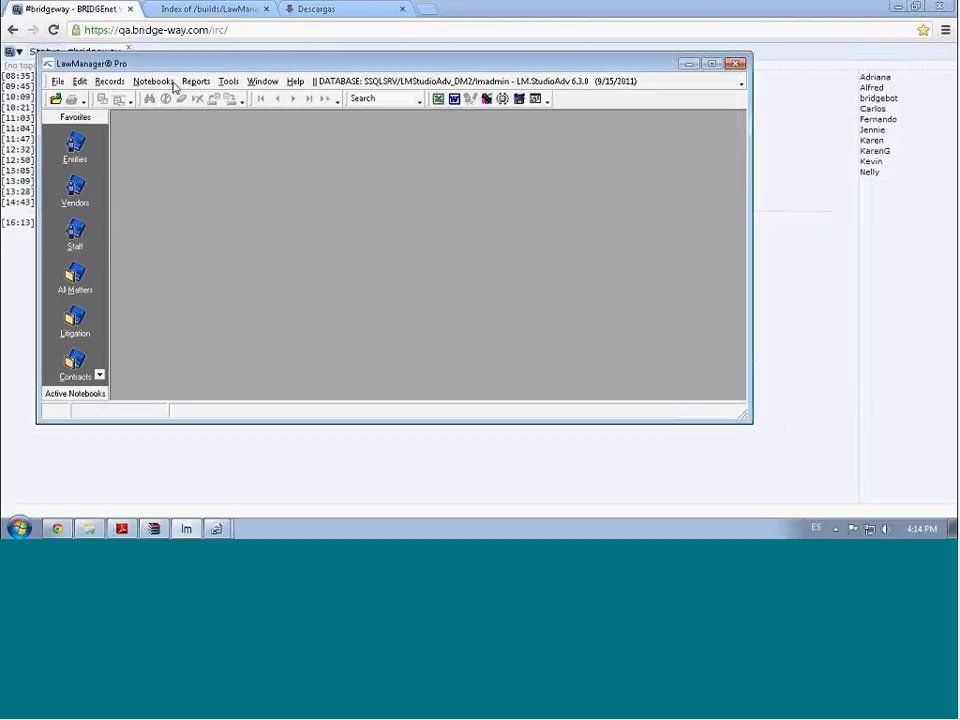
Open Notebooks > Notebooks Designer > Component Designer
click(156, 82)
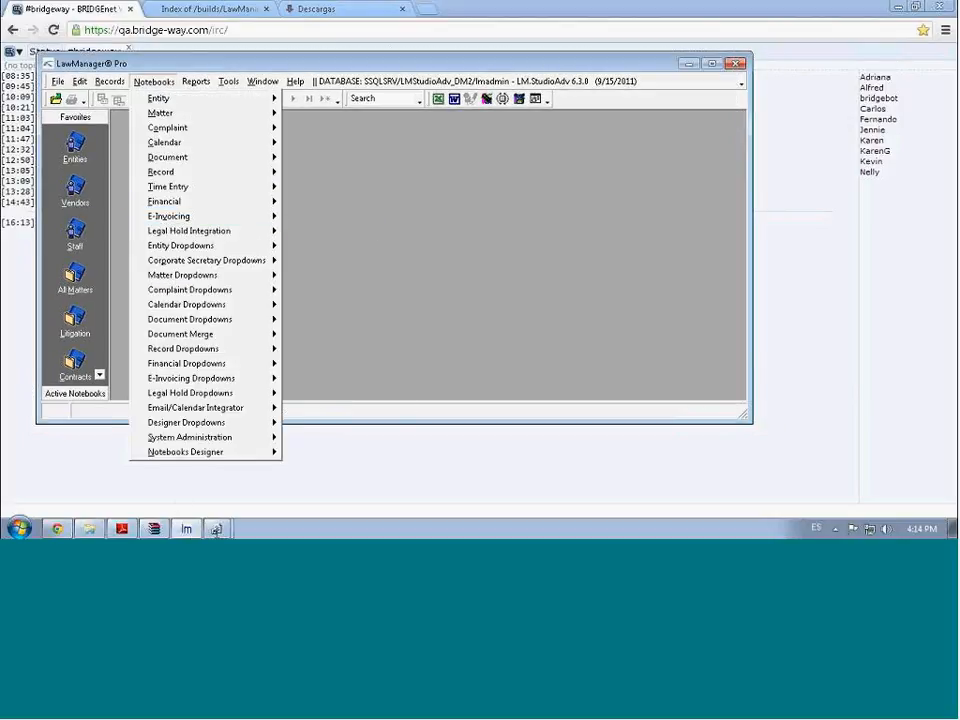
click(190, 530)
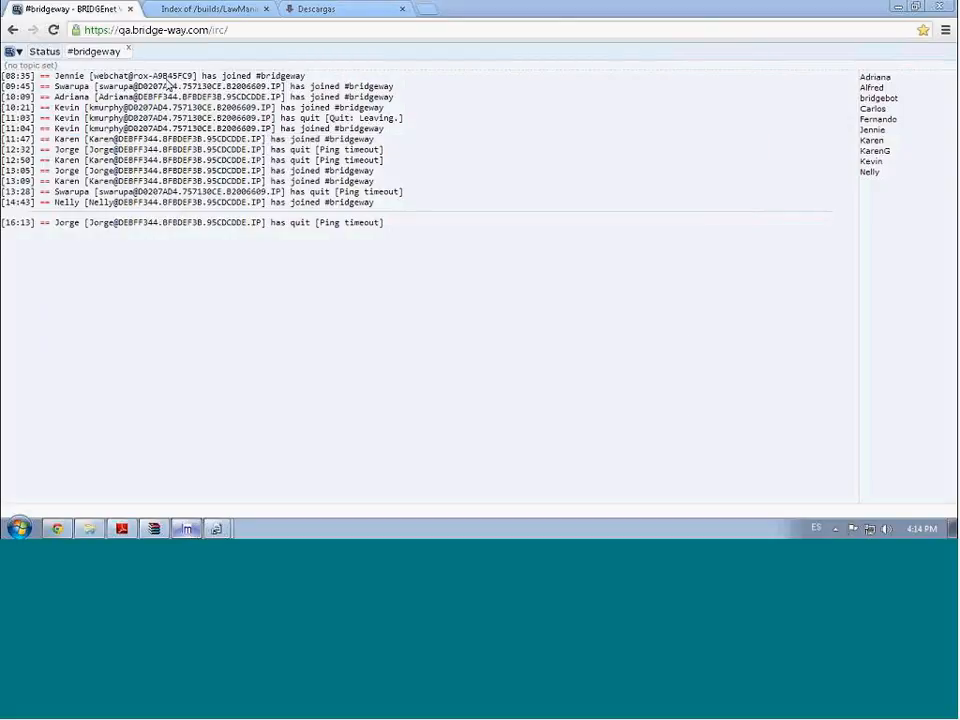
click(187, 530)
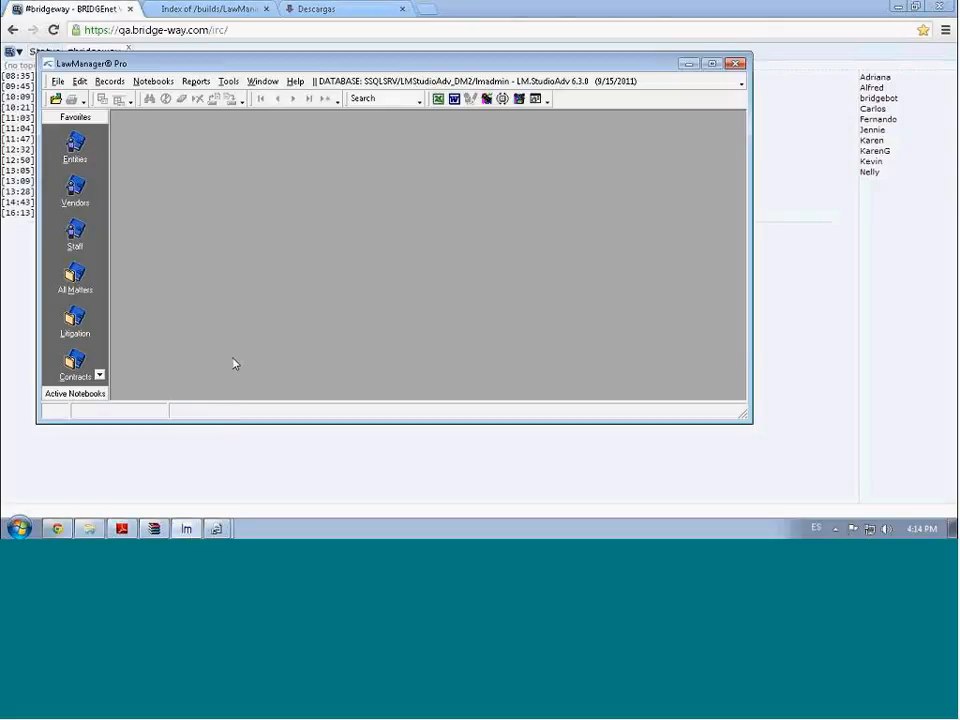
click(168, 84)
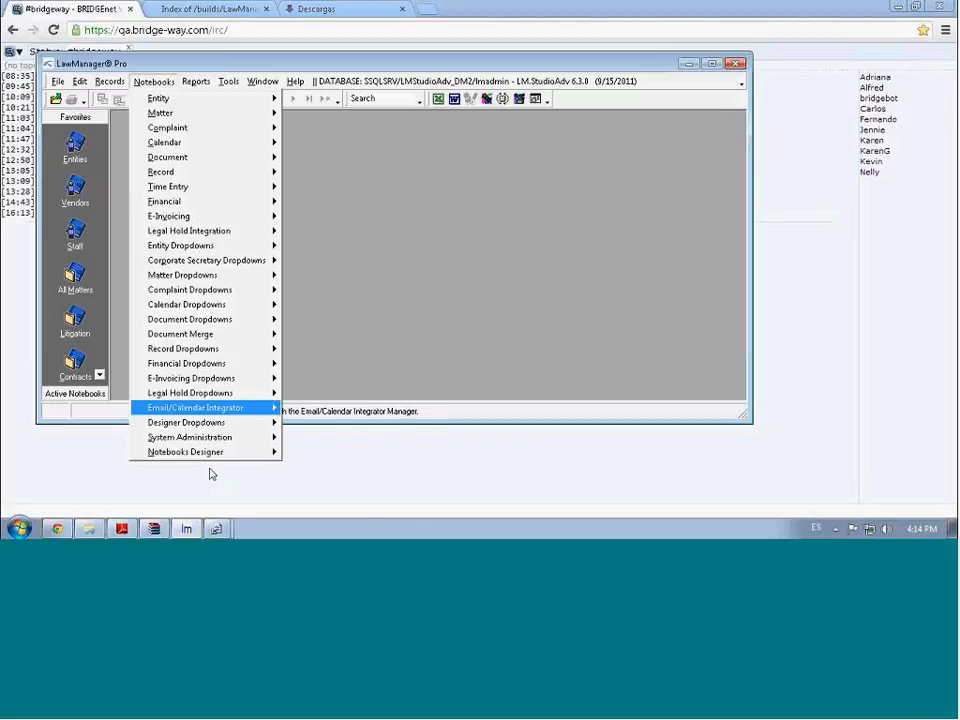
mouse_move(223, 456)
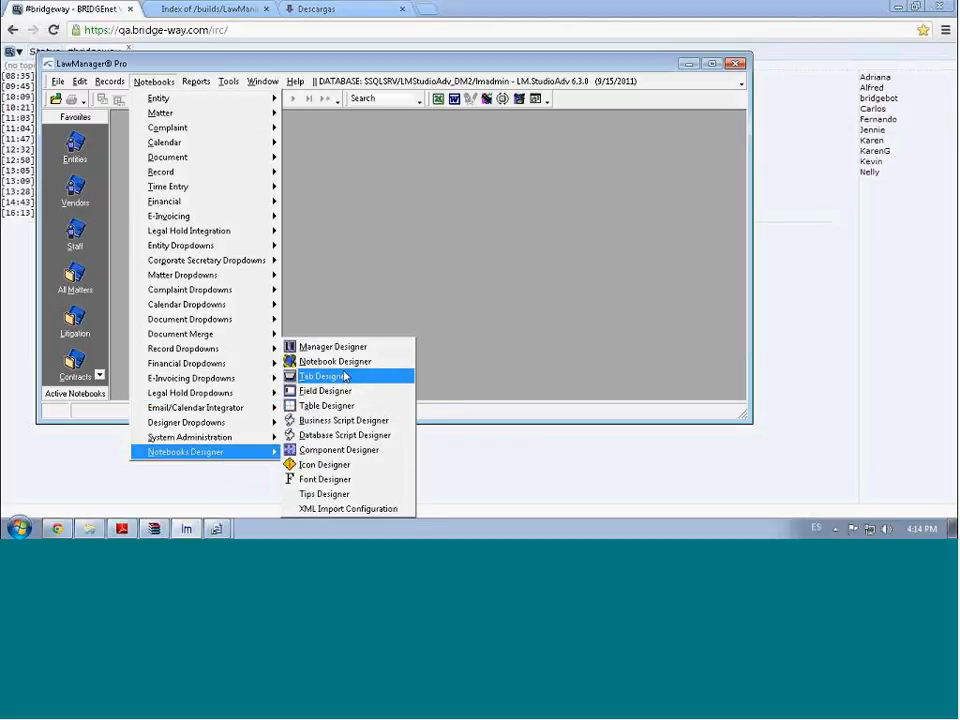
click(333, 452)
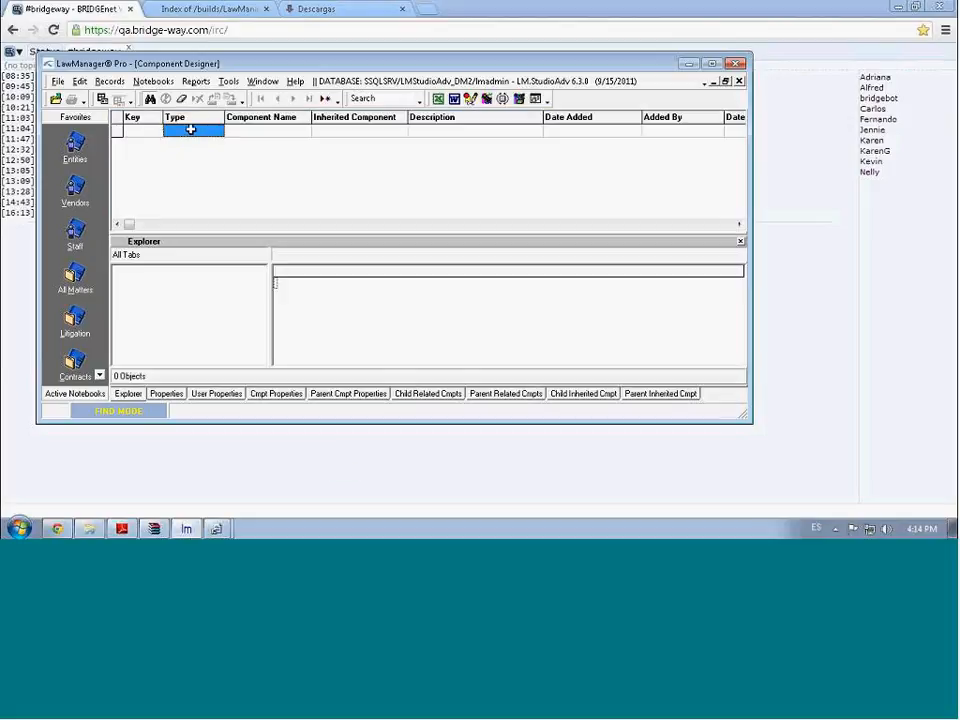
Find the ReportForm components and show ReportForm1RF's child related components
text(rtForm)
click(251, 133)
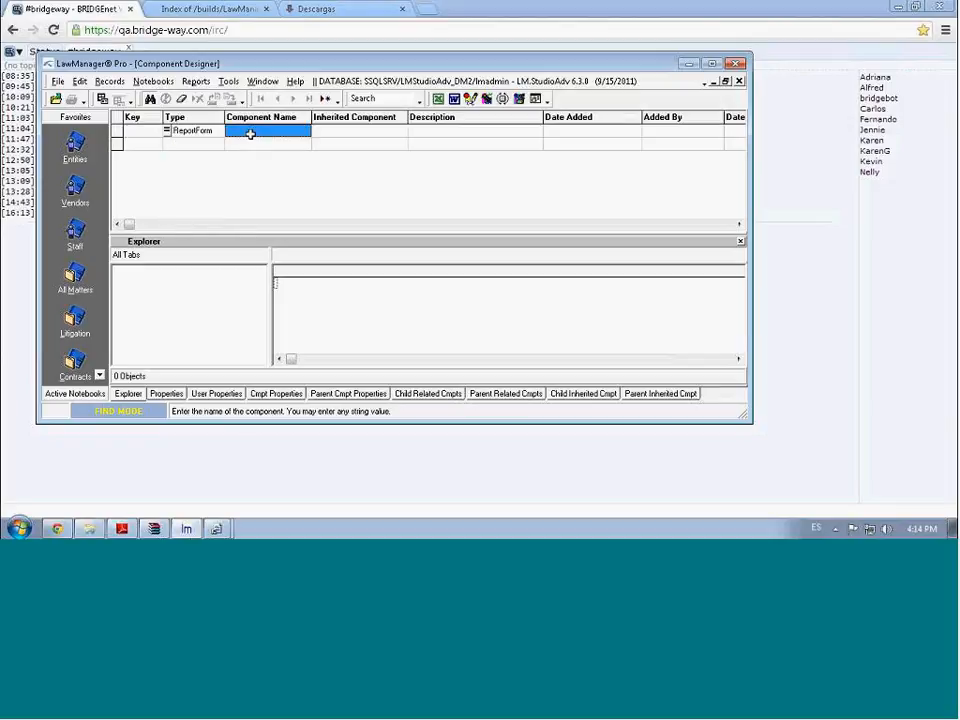
click(150, 101)
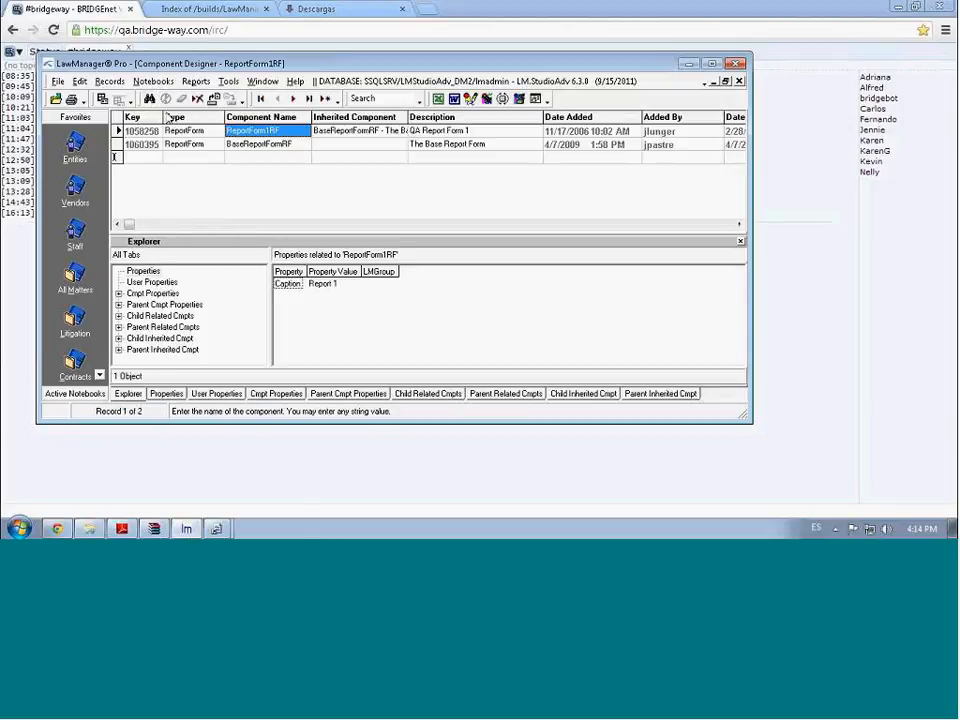
click(216, 430)
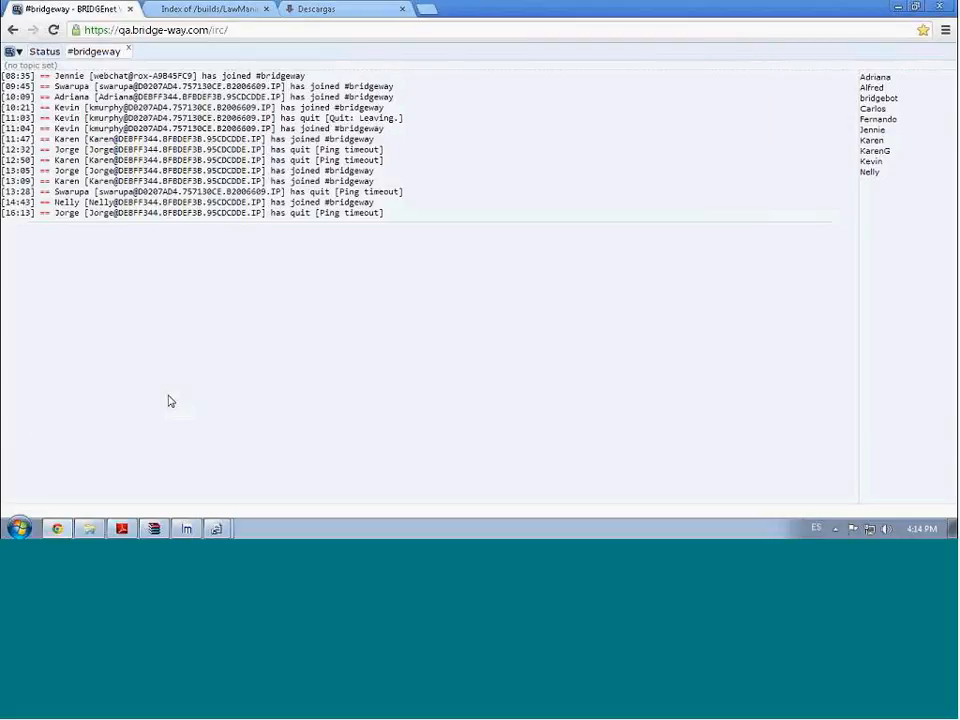
click(187, 529)
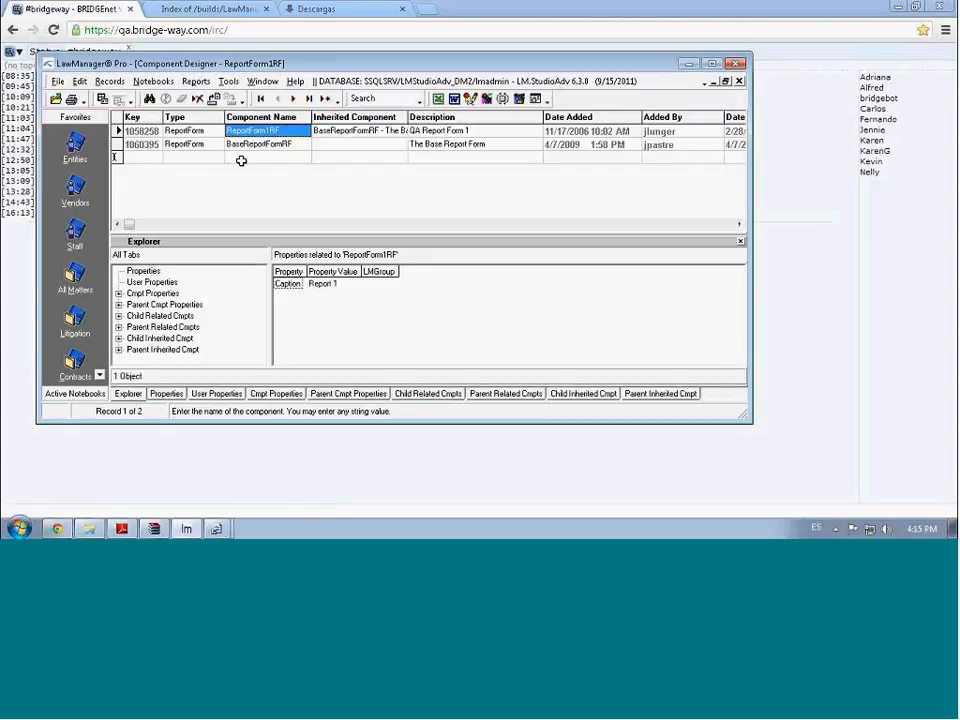
click(438, 396)
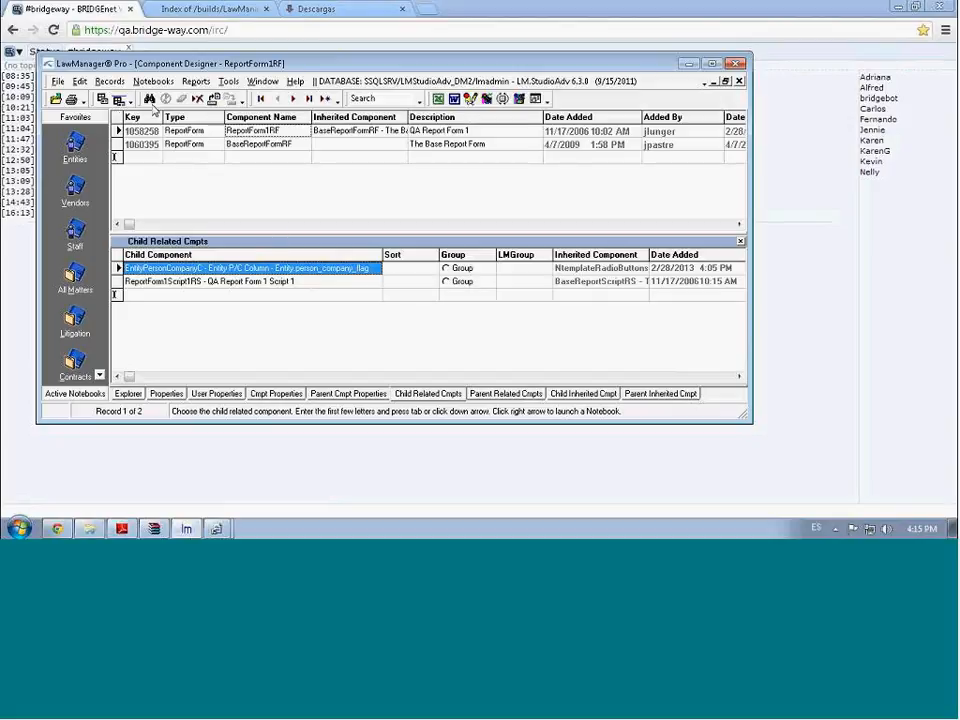
Find component key 1033704 to list EntityPersonCompanyC alongside the report forms
click(149, 99)
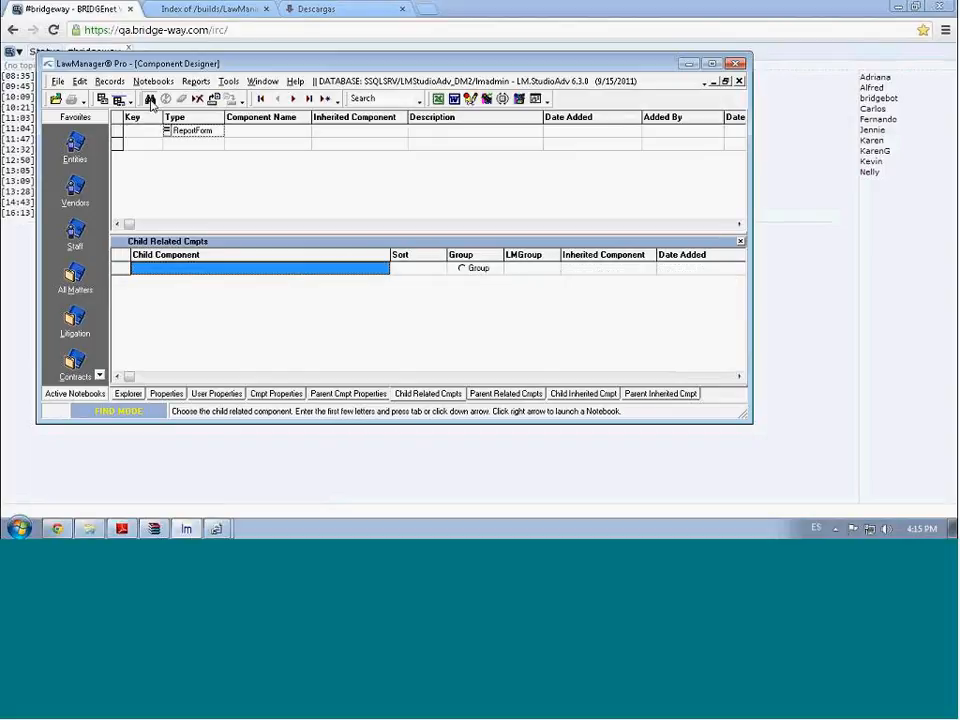
click(148, 146)
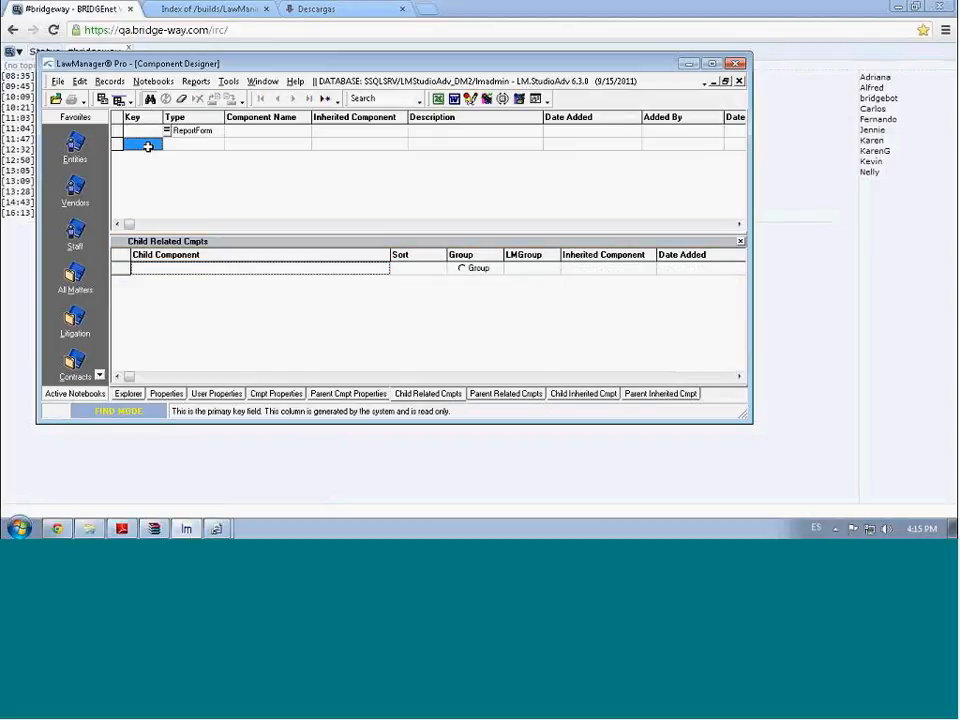
text(1033704)
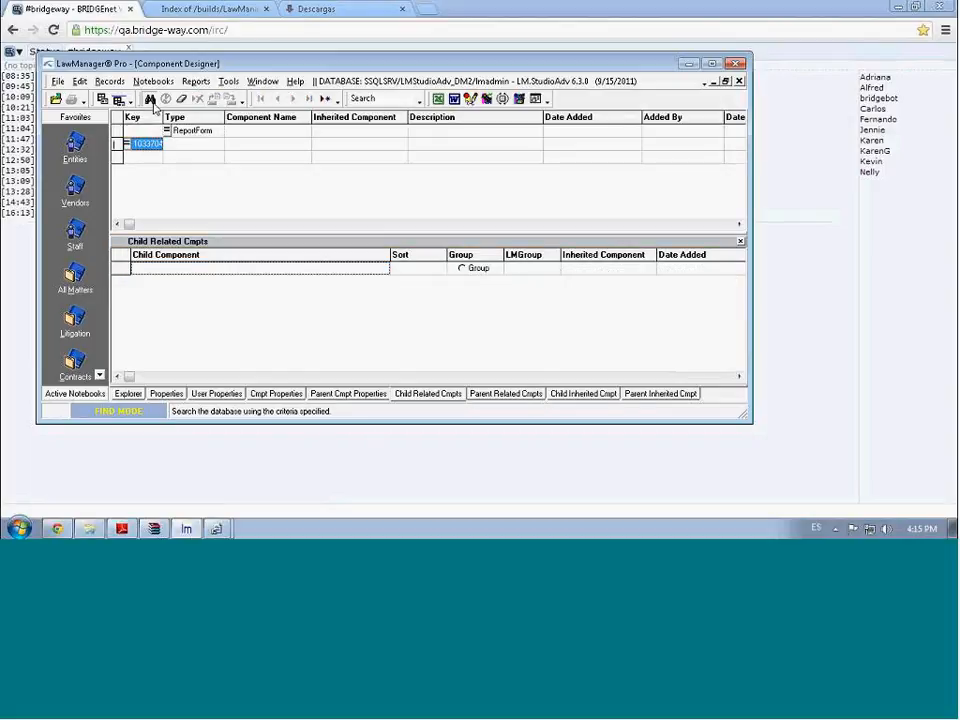
click(150, 100)
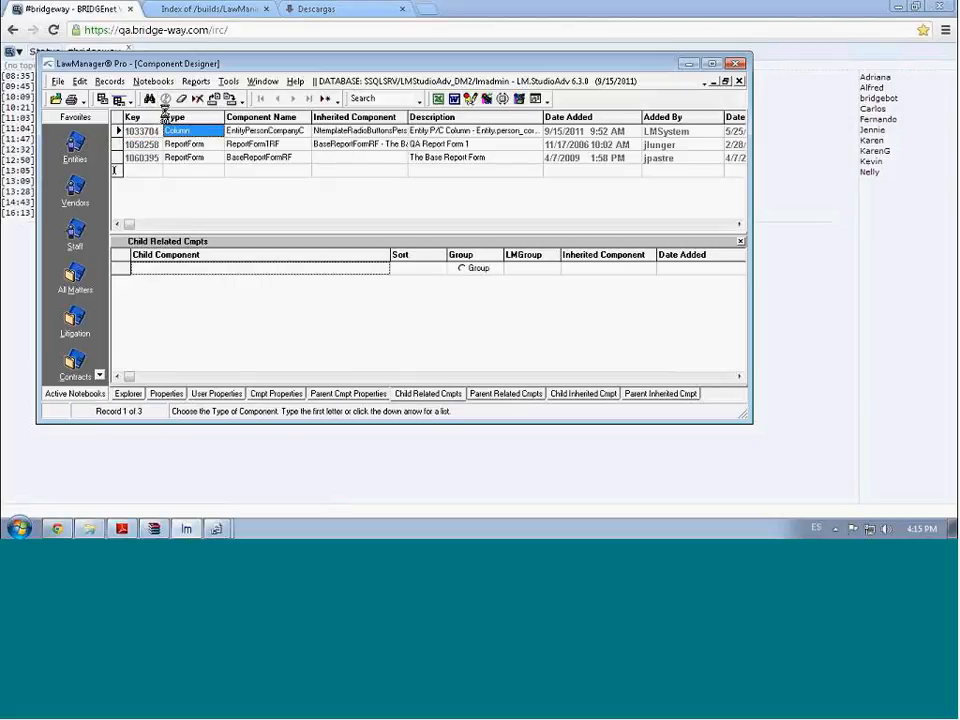
Review EntityPersonCompanyC's properties, including its Hint, and start a new component record
click(173, 397)
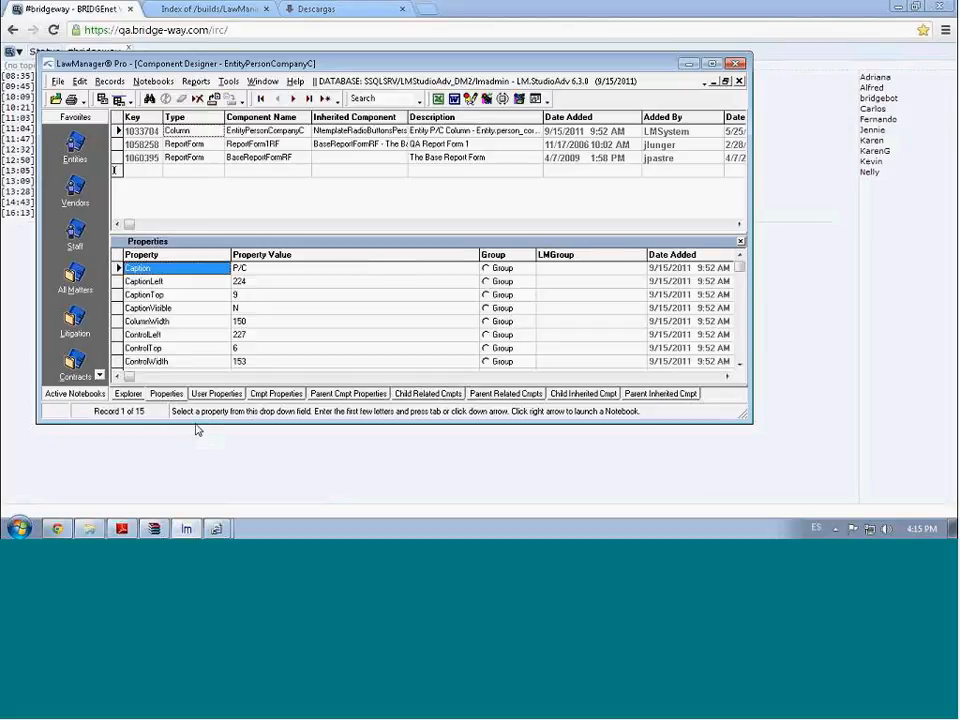
drag(194, 422, 199, 466)
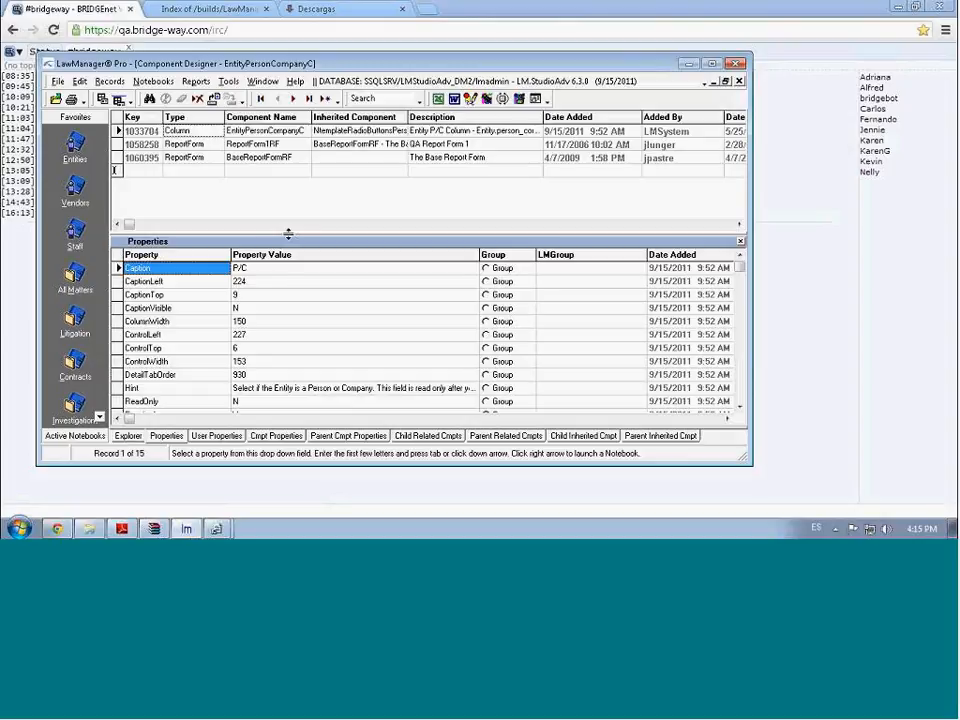
click(289, 233)
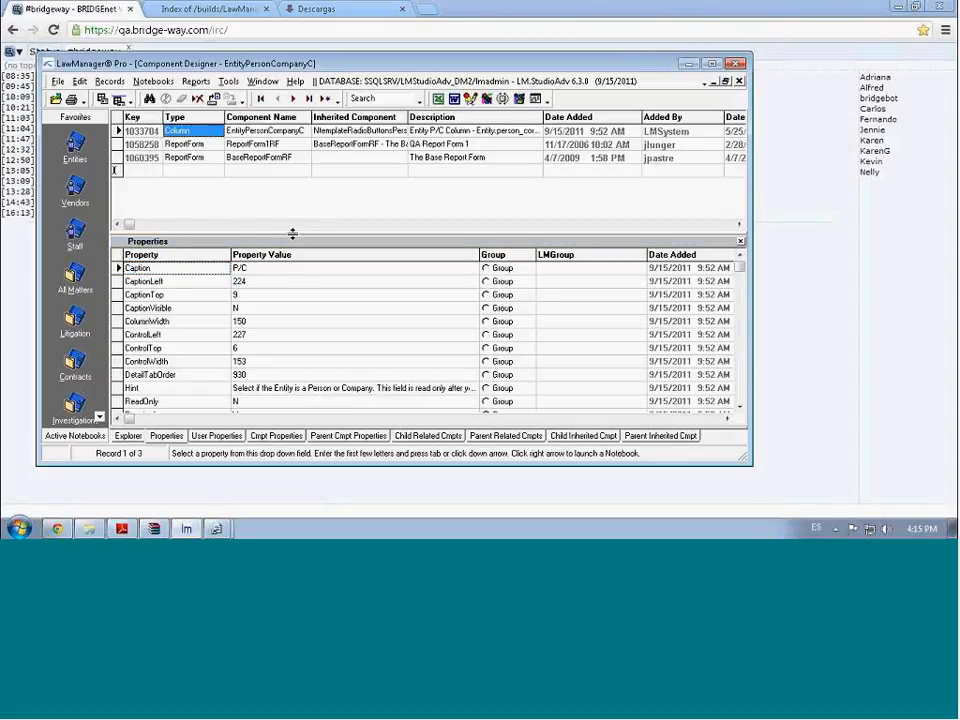
click(268, 389)
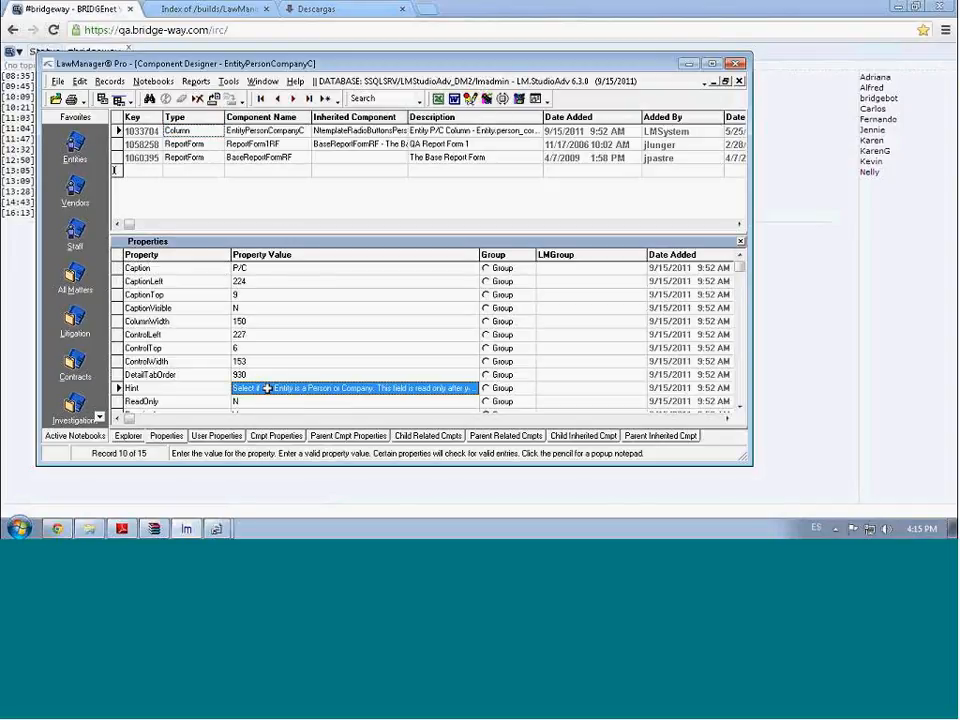
key(Down)
key(Down)
key(Down)
key(Down)
key(Down)
key(Down)
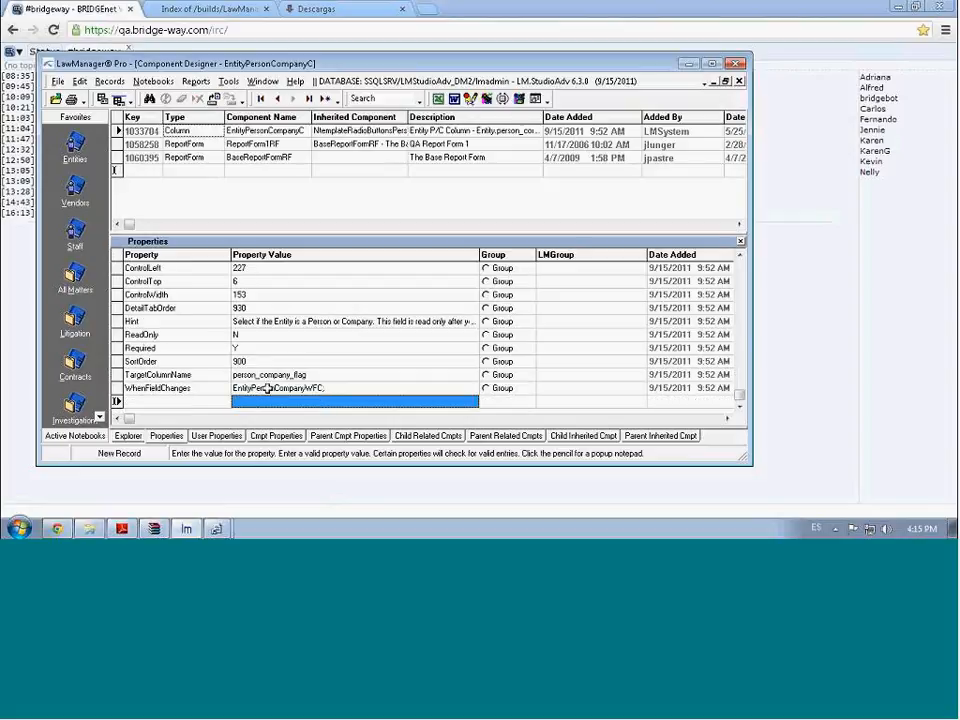
key(Up)
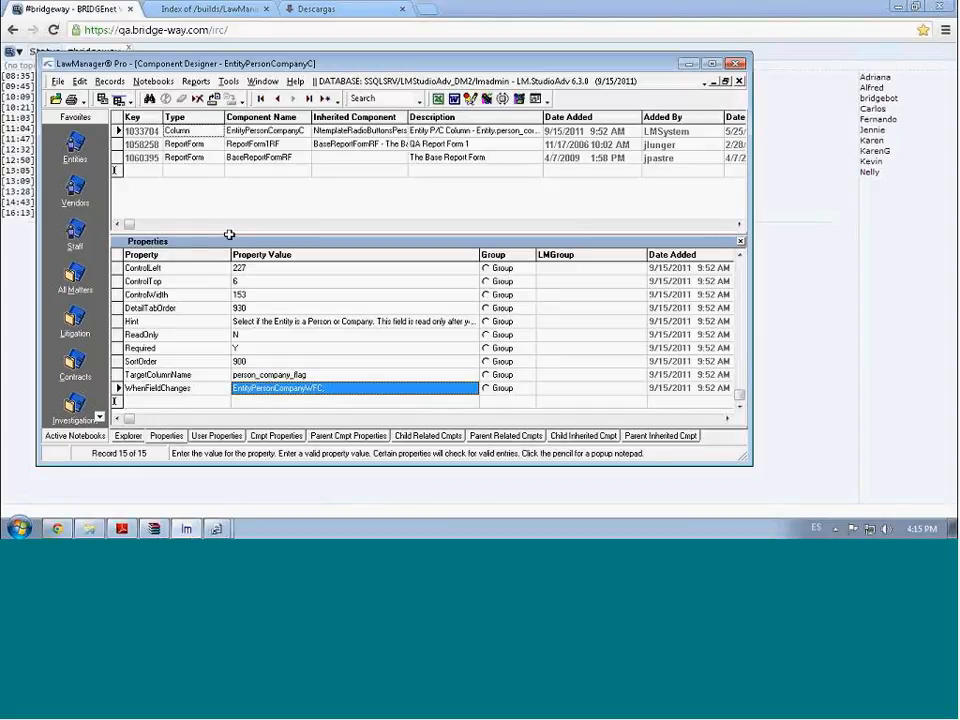
click(192, 172)
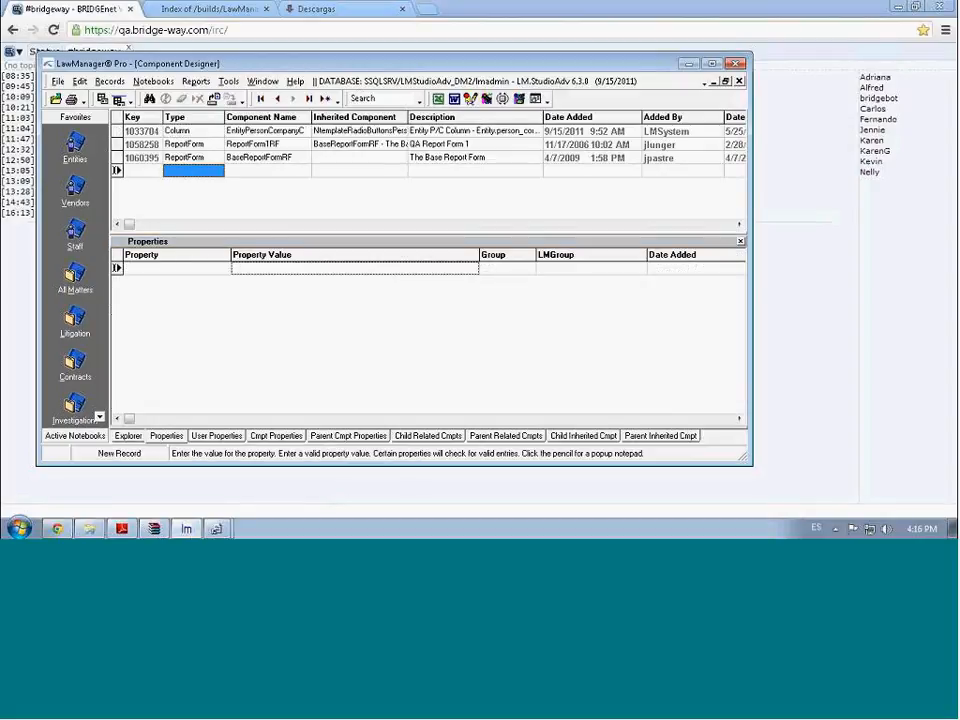
click(192, 172)
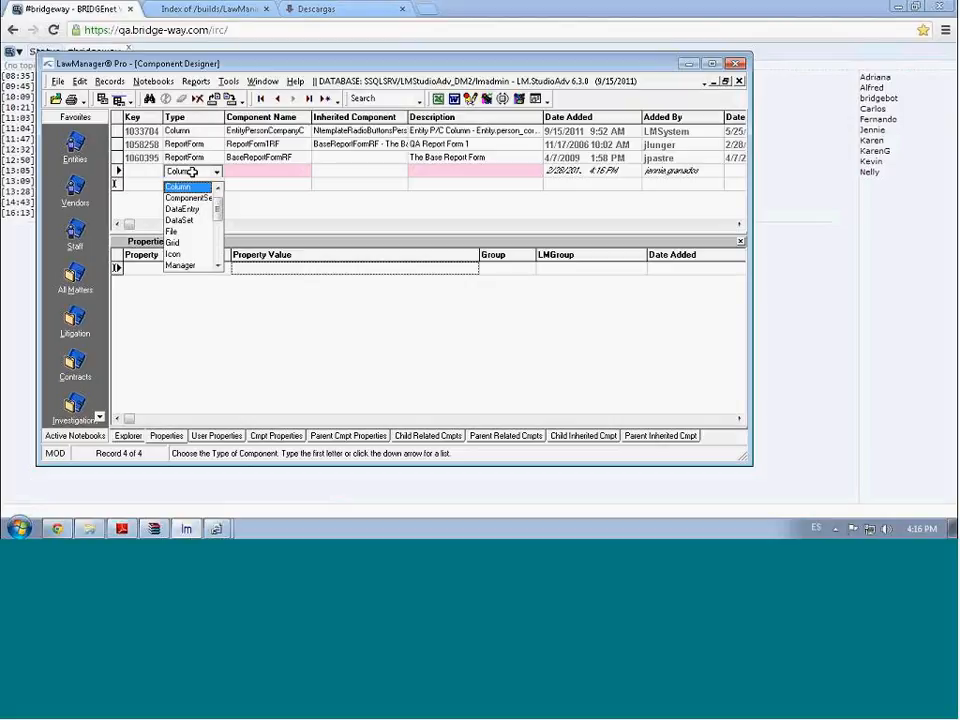
Save Column component TestRadioButtonC, described 'Test radio button for Report form', as key 1062823
key(Tab)
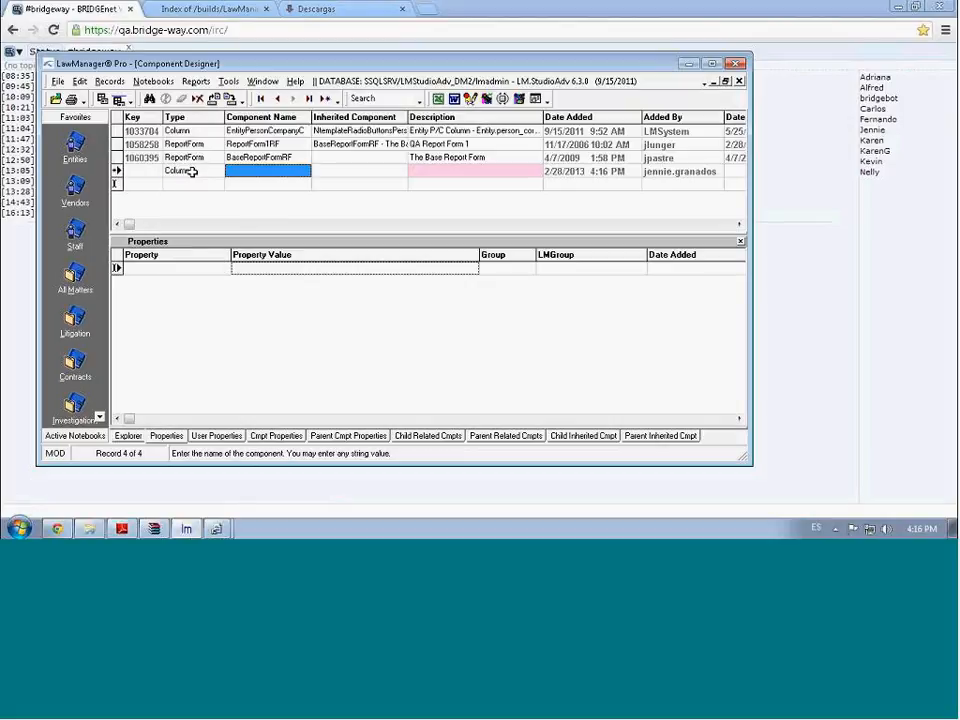
text(Test)
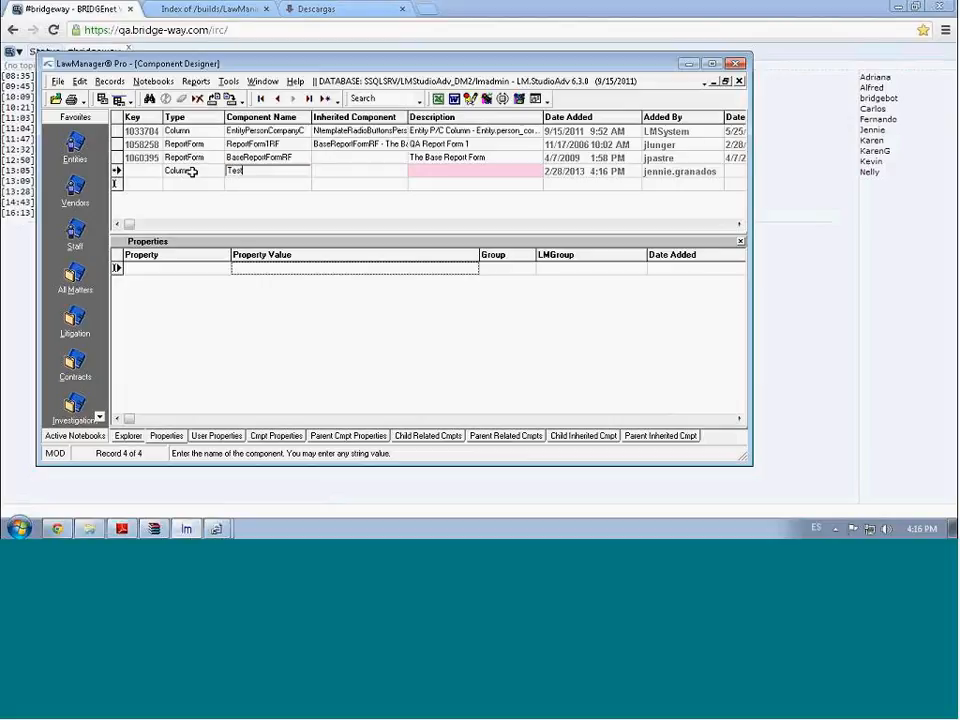
text(RadioButtonC)
key(Tab)
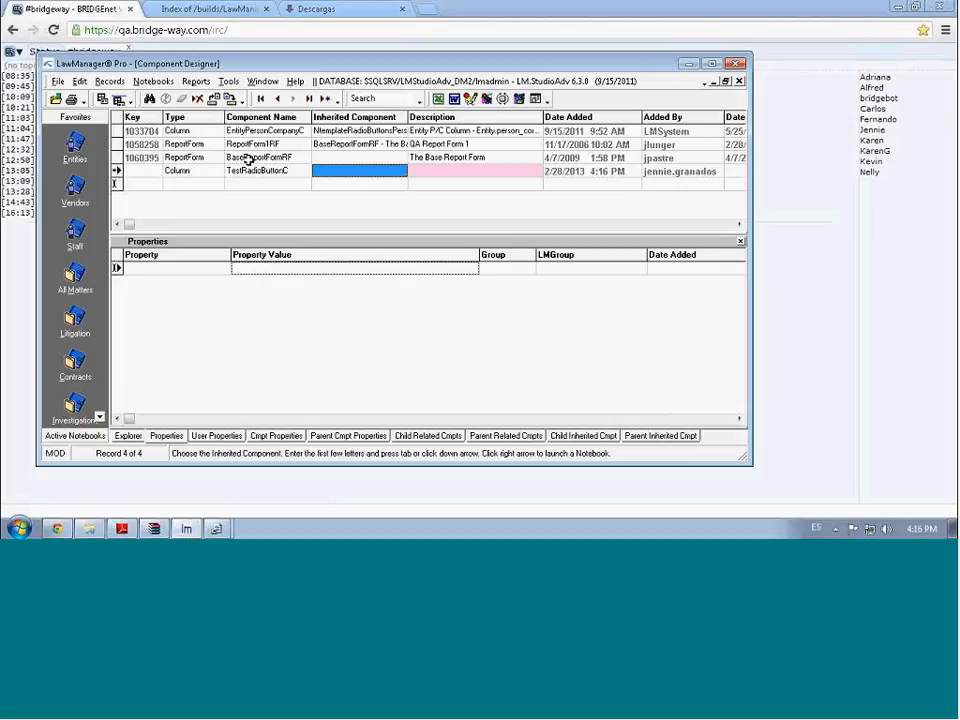
click(345, 130)
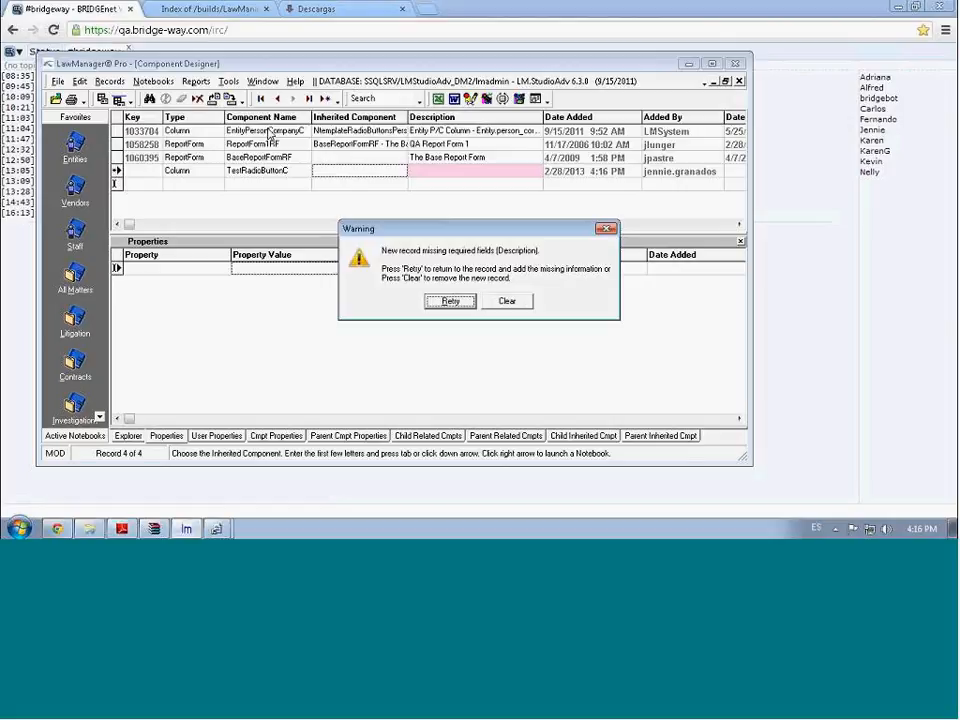
click(452, 301)
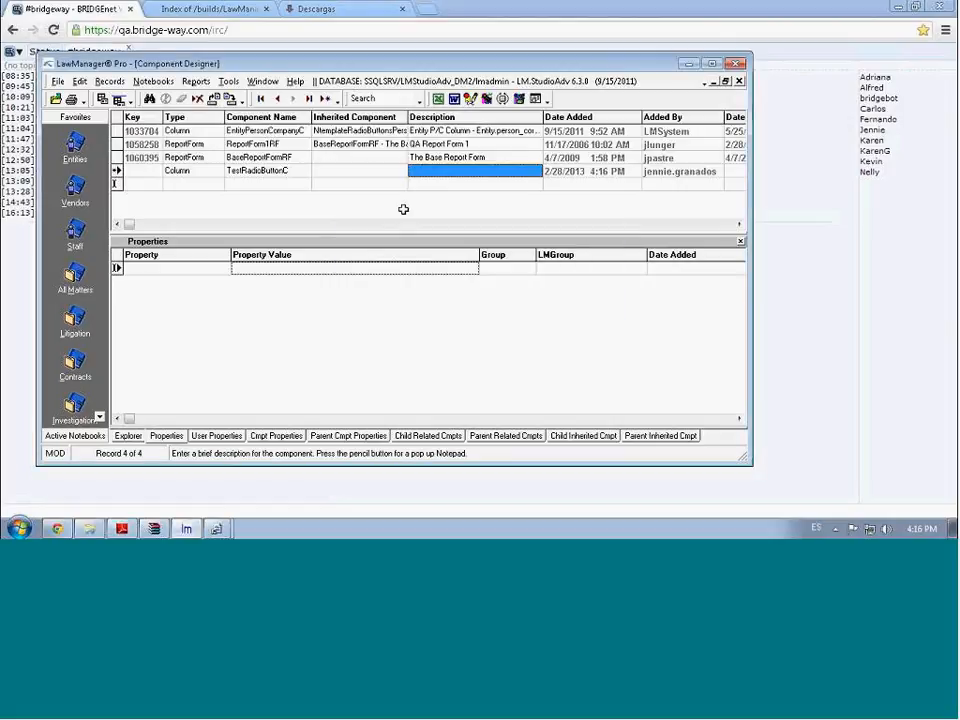
click(443, 170)
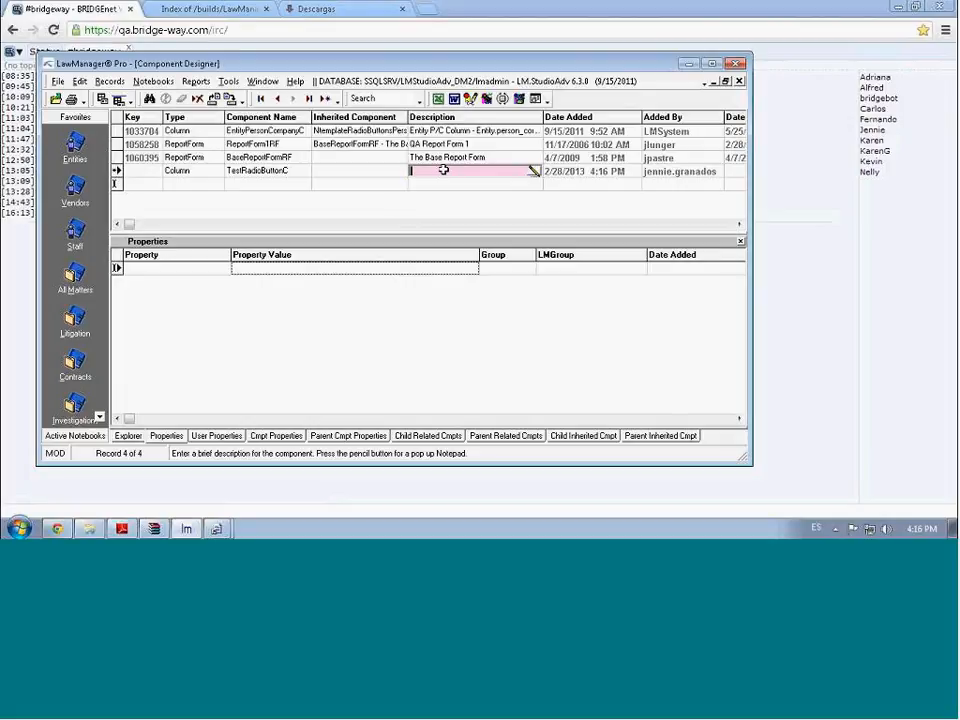
text(T)
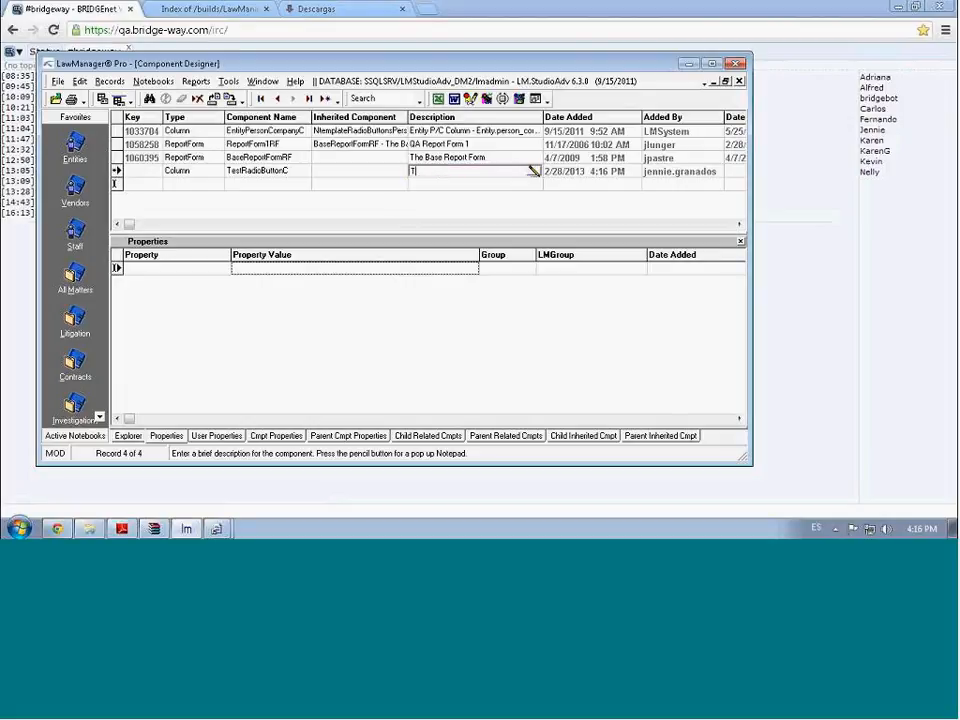
text(est radio button for Report form)
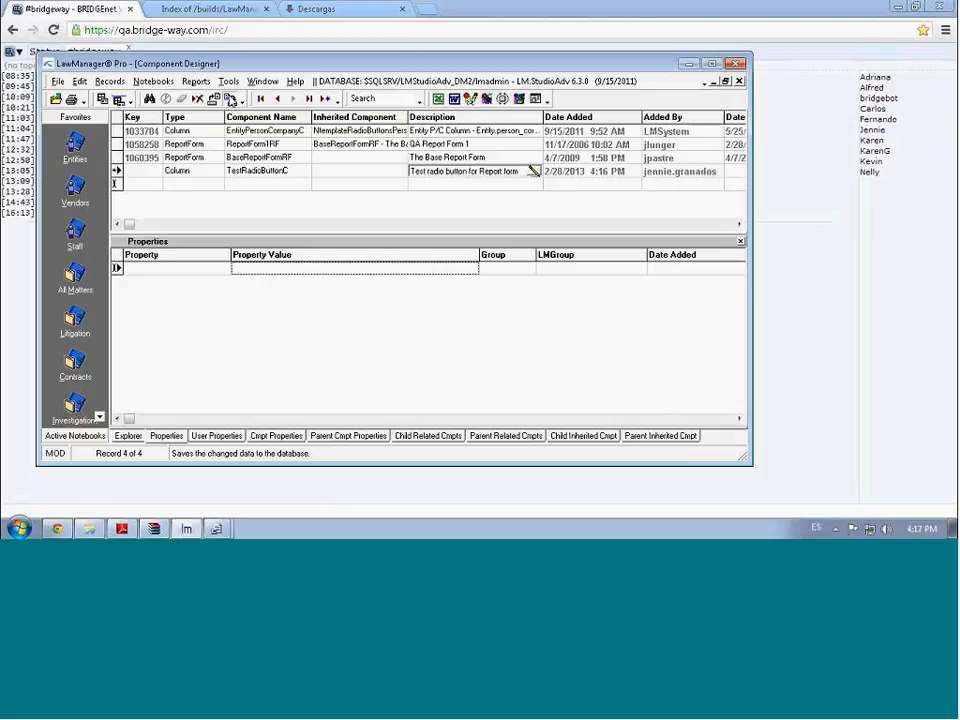
click(230, 100)
Copy EntityPersonCompanyC's inherited component to TestRadioButtonC and save
click(339, 130)
key(ctrl+c)
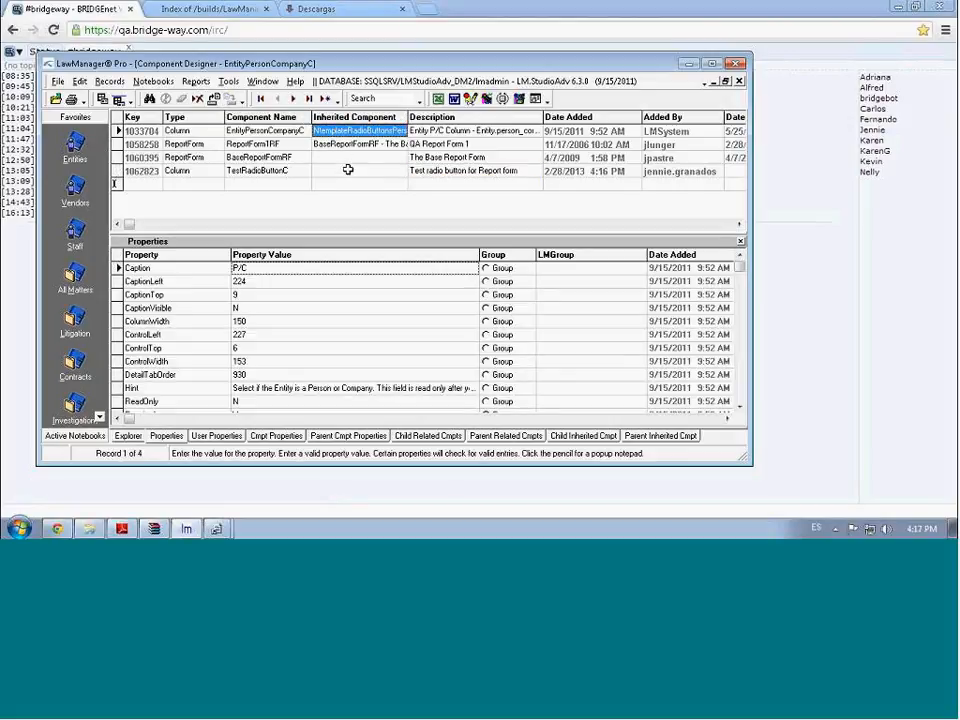
click(347, 170)
key(ctrl+v)
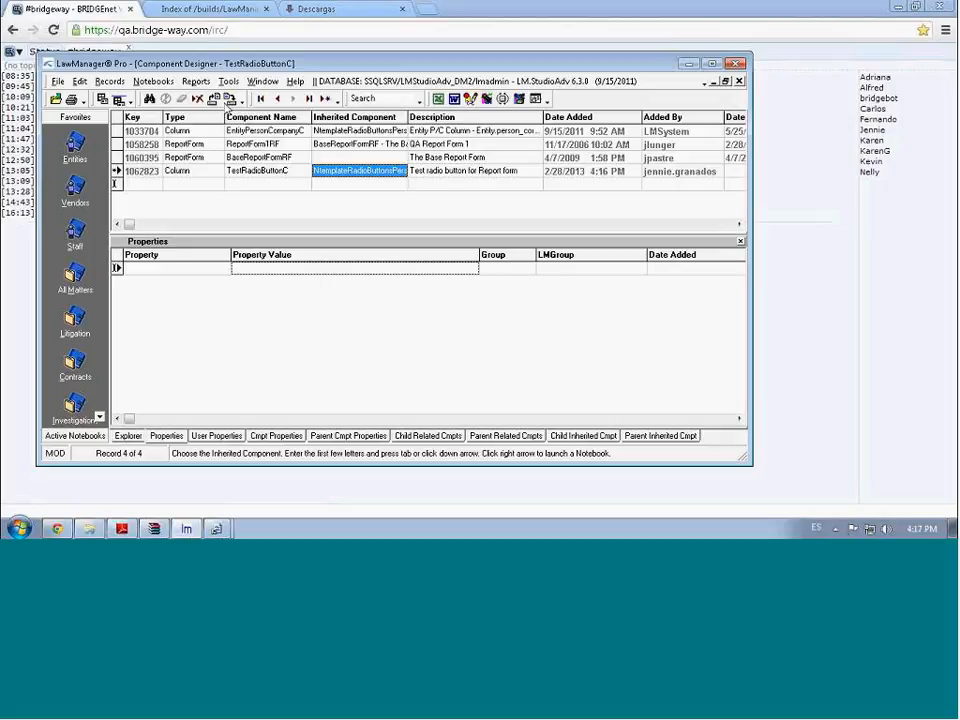
click(231, 101)
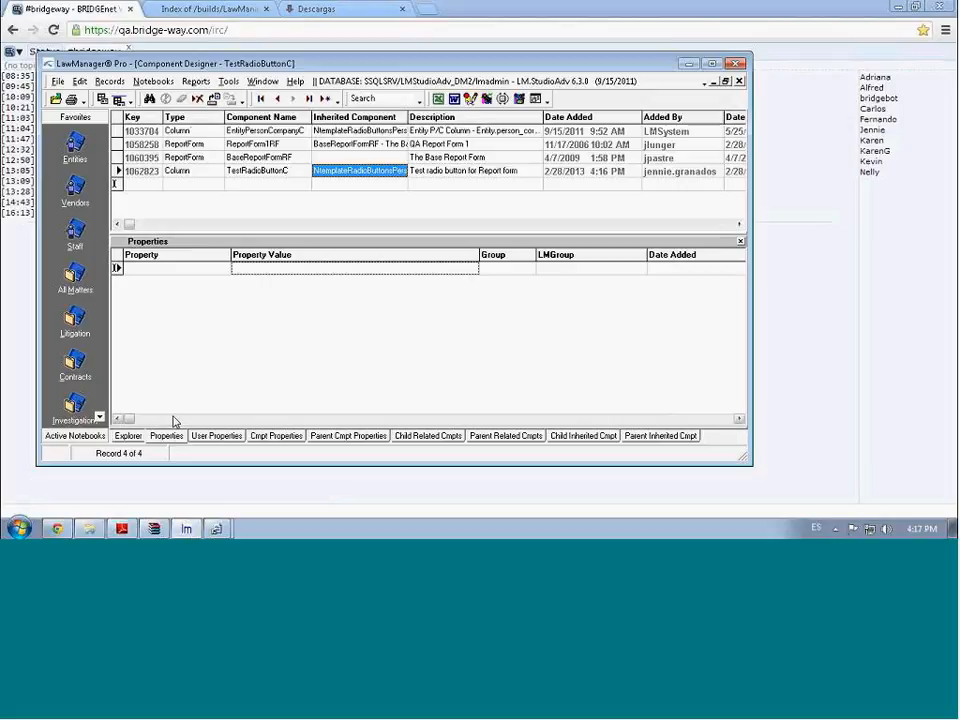
Copy EntityPersonCompanyC's ControlLeft–TargetColumnName properties and start a property row for TestRadioButtonC
click(200, 131)
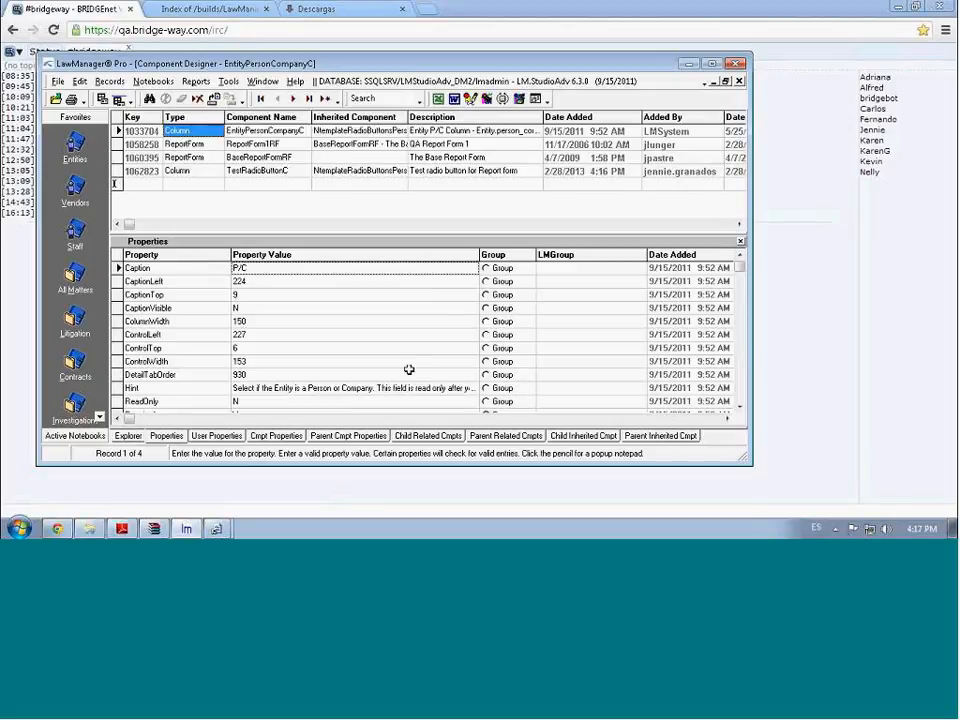
click(741, 375)
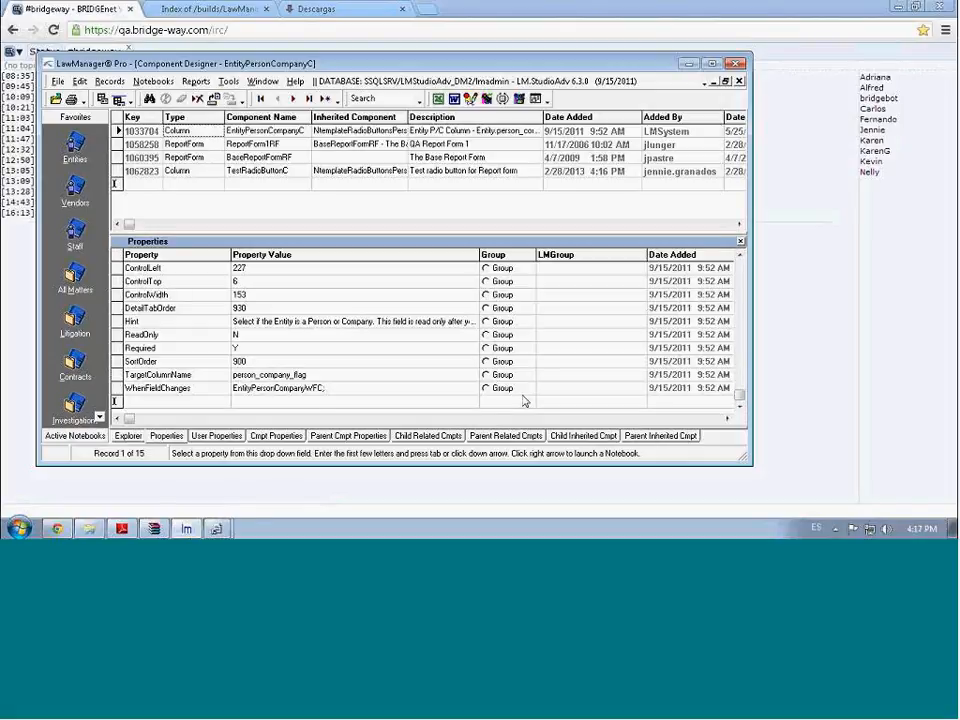
shift+click(259, 374)
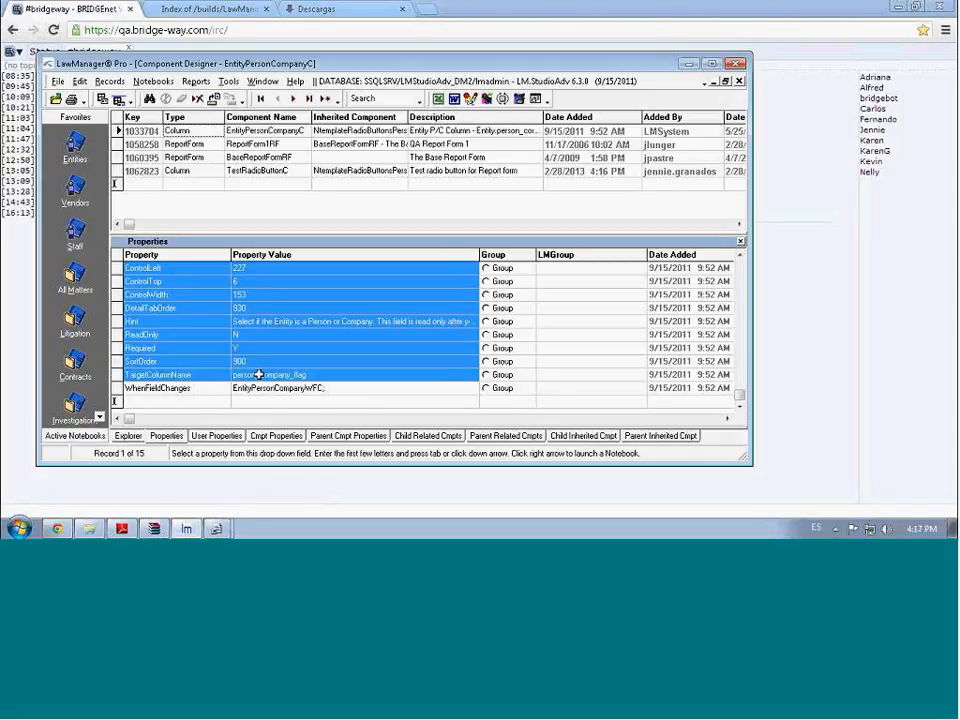
click(254, 171)
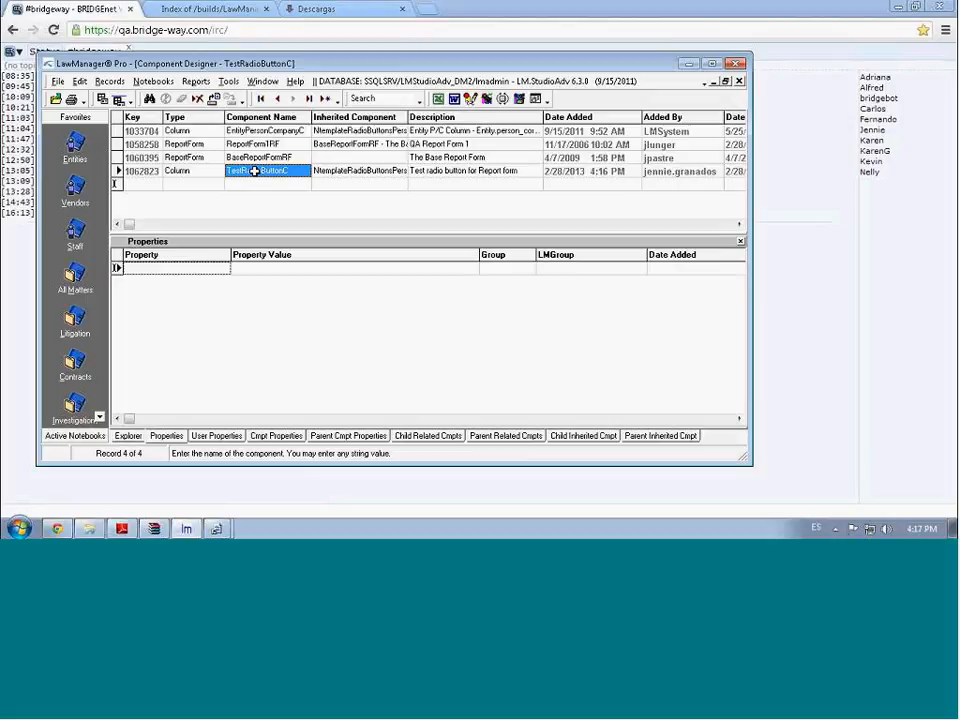
click(193, 256)
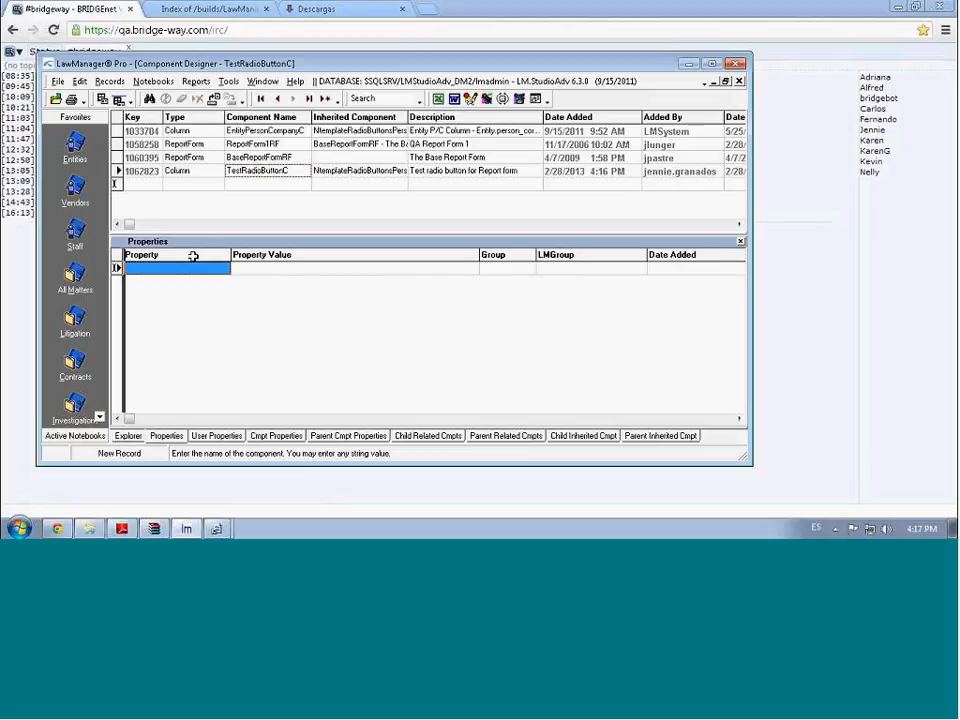
key(ctrl+v)
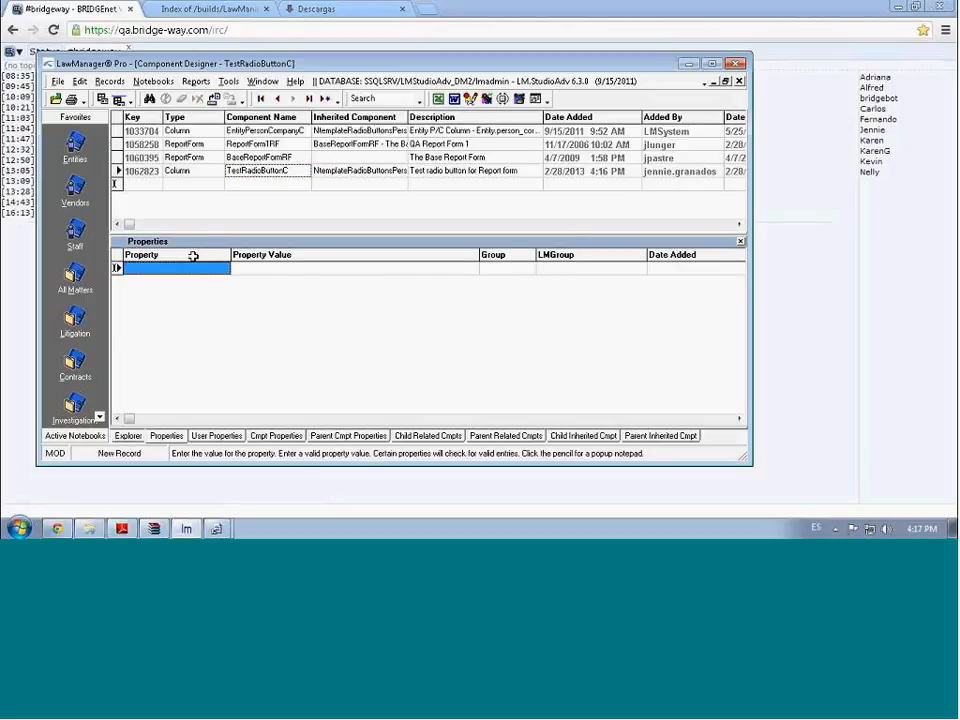
click(204, 268)
Paste the copied properties, such as Caption P/C, into TestRadioButtonC
key(ctrl+v)
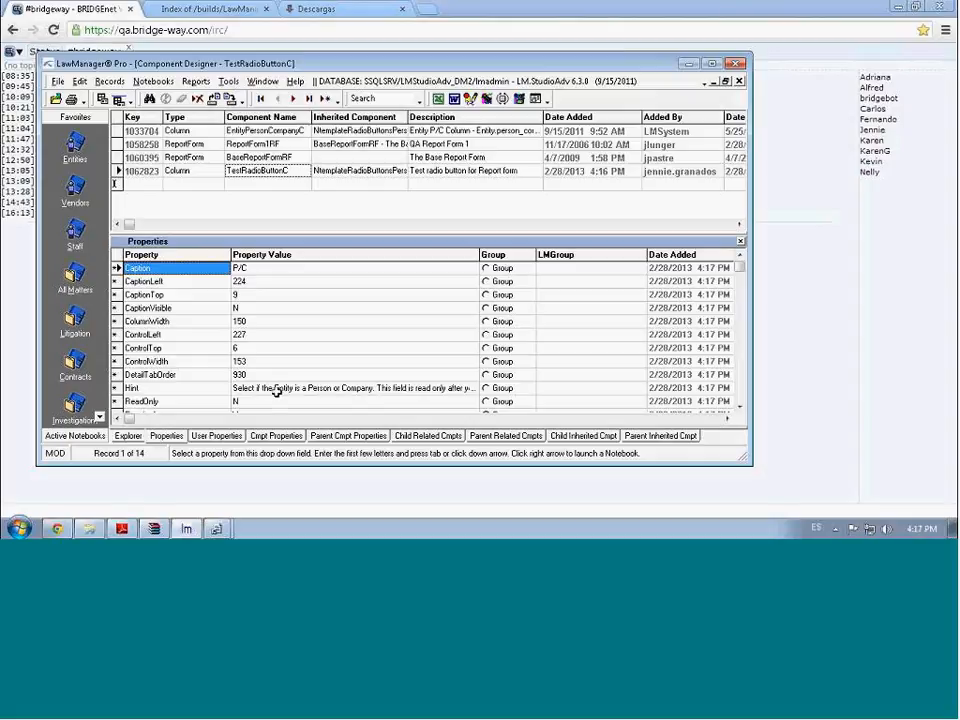
key(Down)
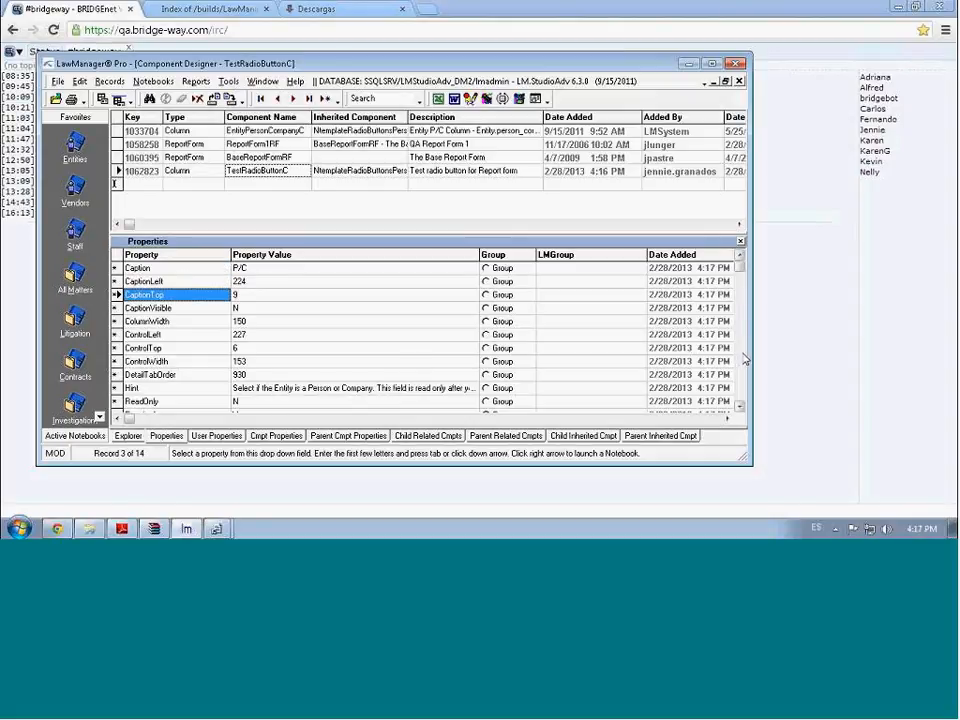
scroll(744, 358, down, 2)
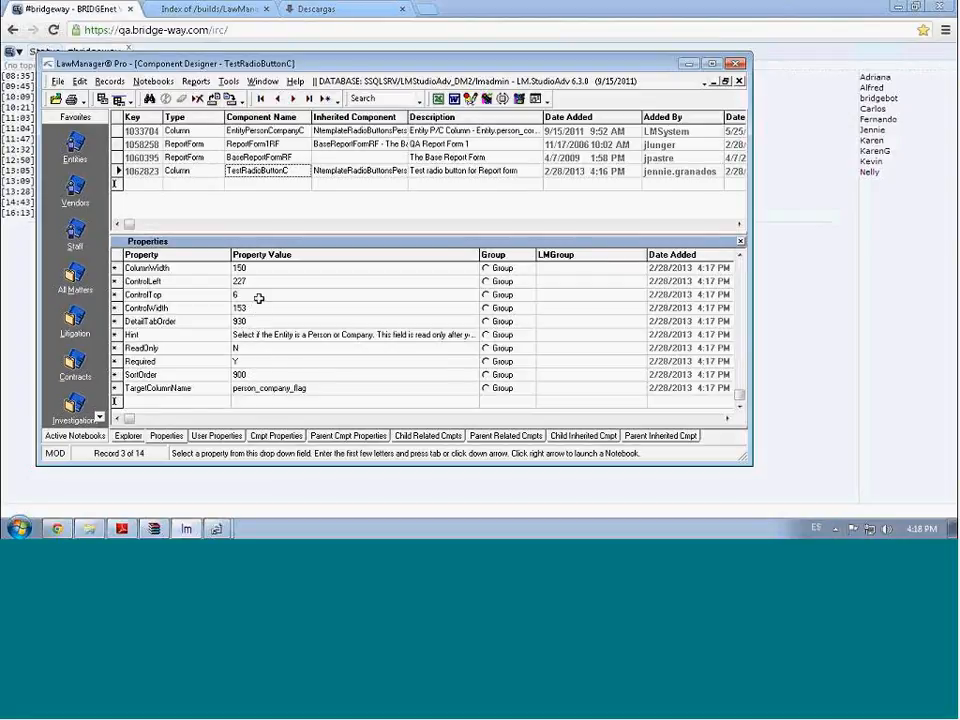
click(743, 278)
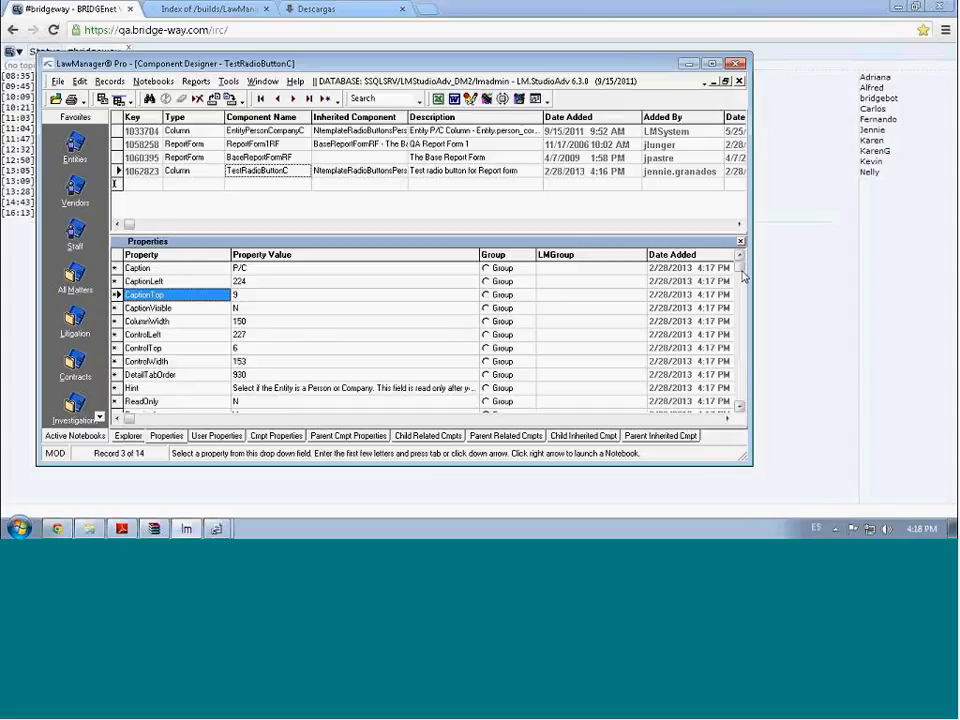
Save the property changes and show ReportForm1RF with its Report 1 caption
click(231, 102)
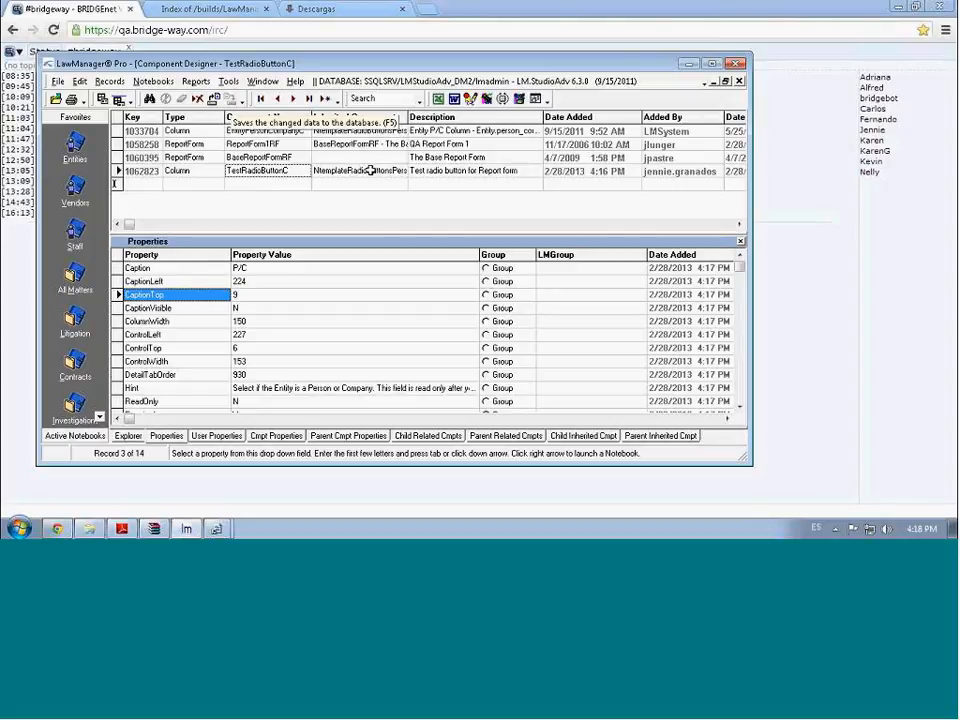
click(135, 174)
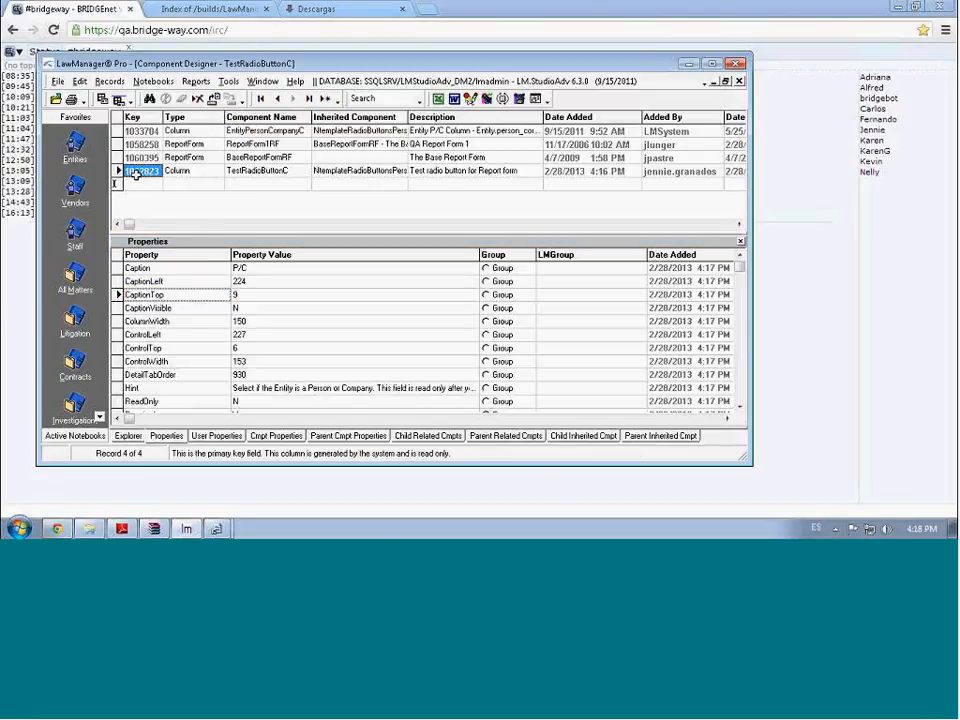
click(194, 144)
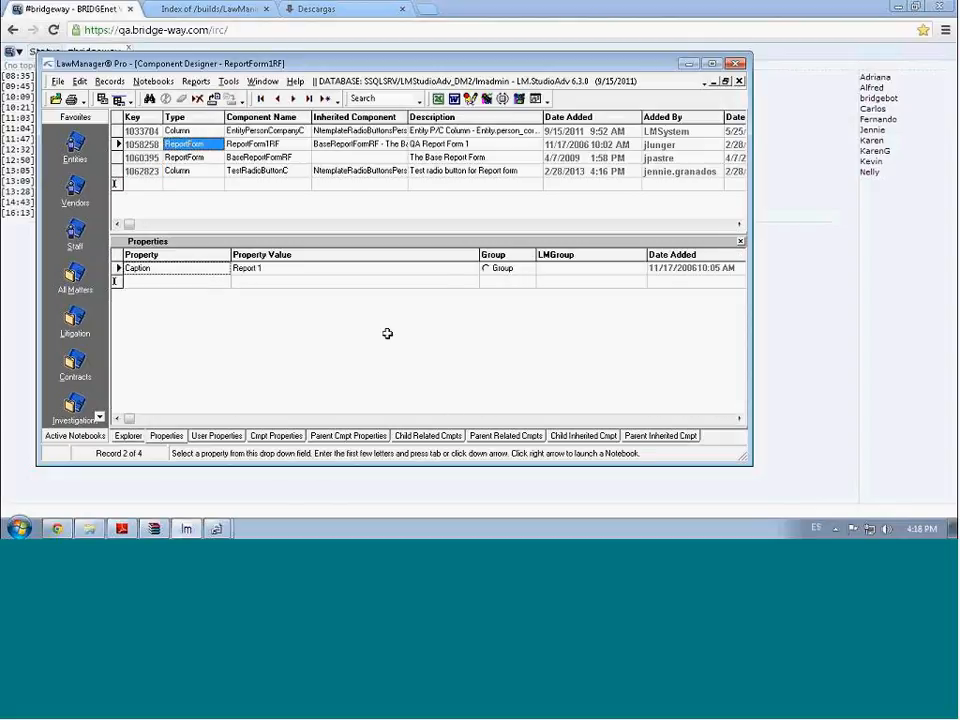
Replace ReportForm1RF's EntityPersonCompanyC child component with TestRadioButtonC and save
click(430, 437)
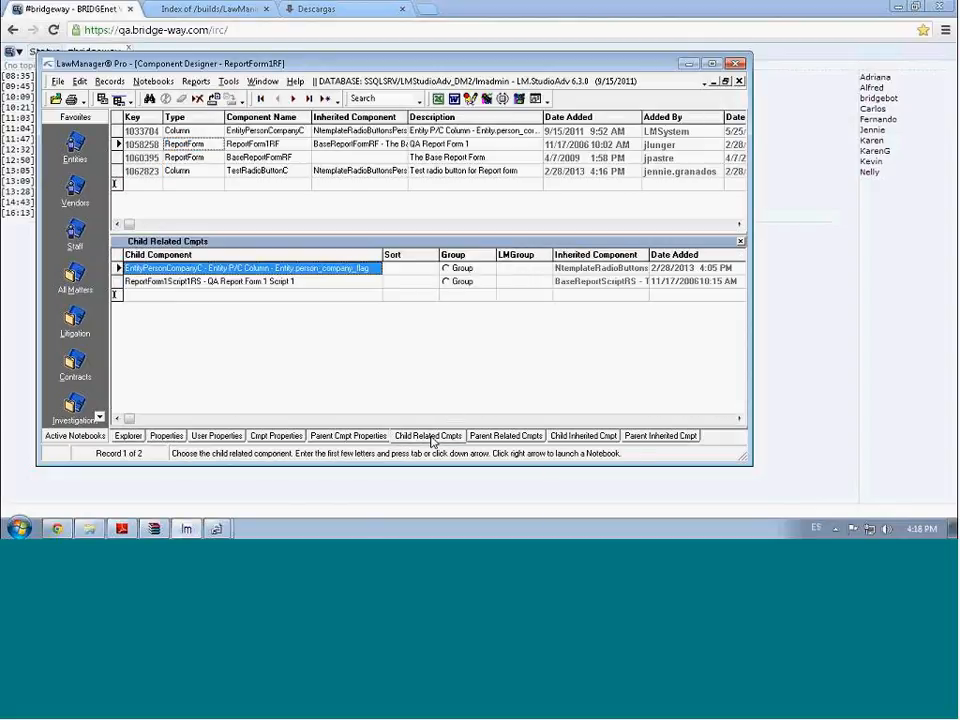
click(274, 294)
text(TestRadioButtonC - Test radio button for Report form)
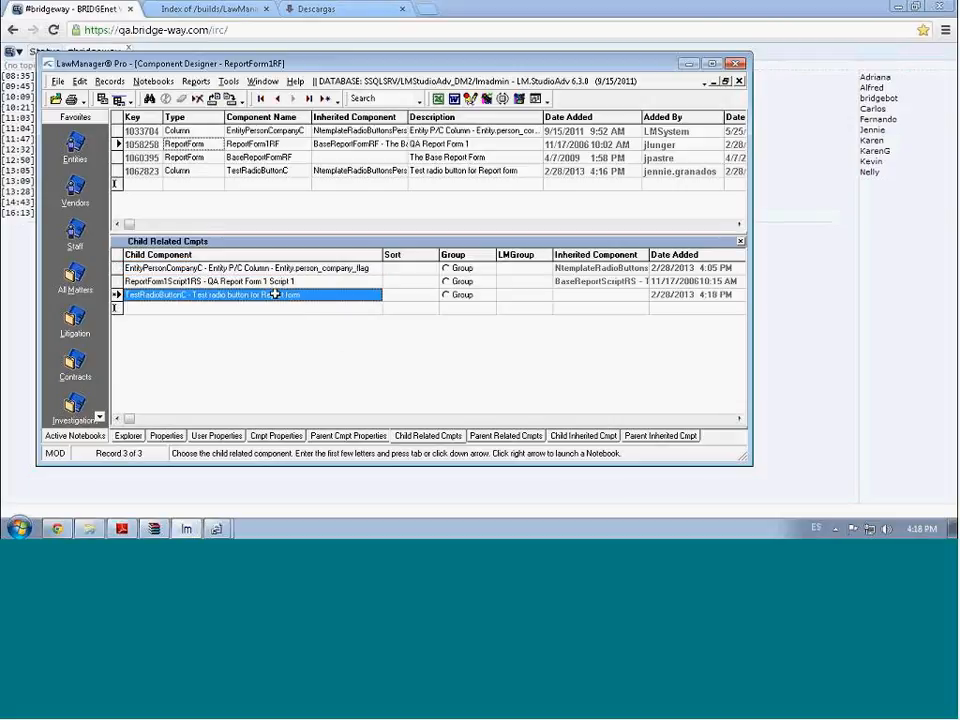
click(274, 268)
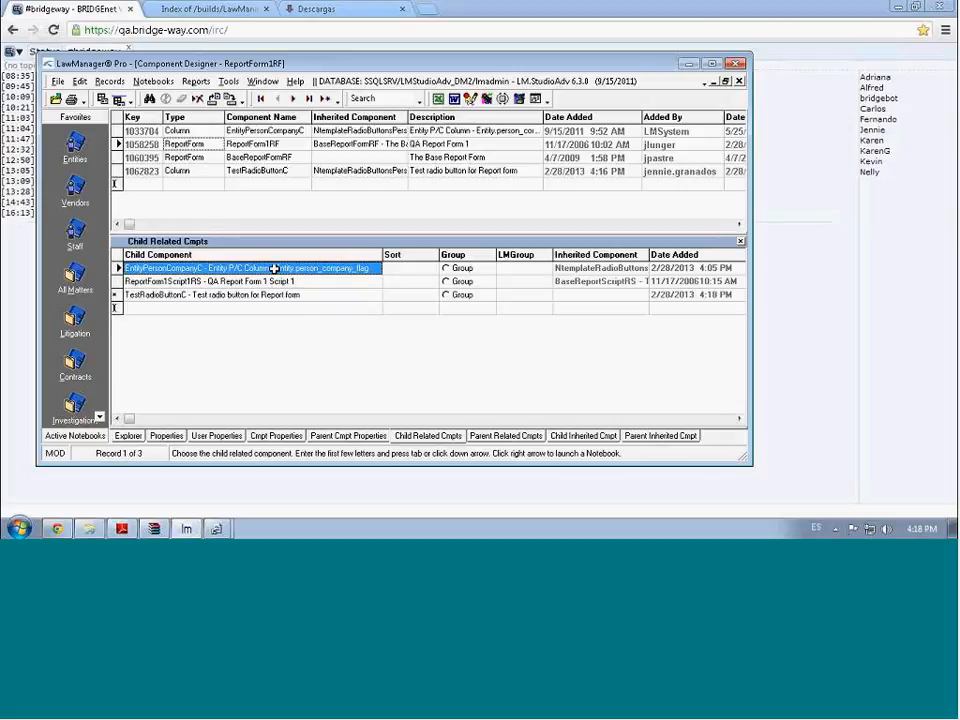
click(200, 103)
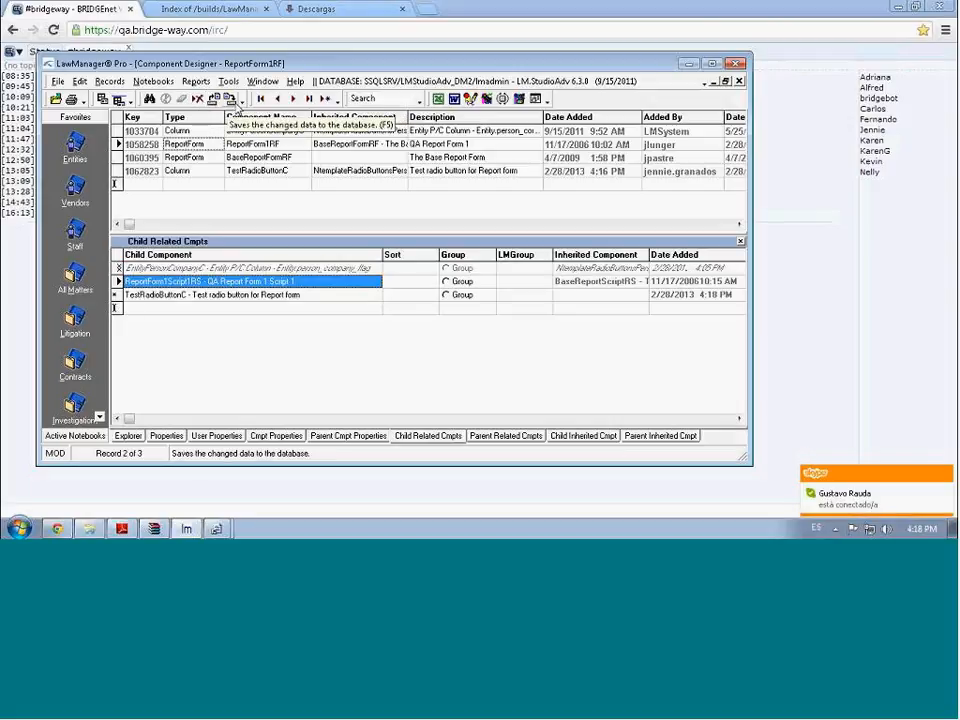
click(232, 101)
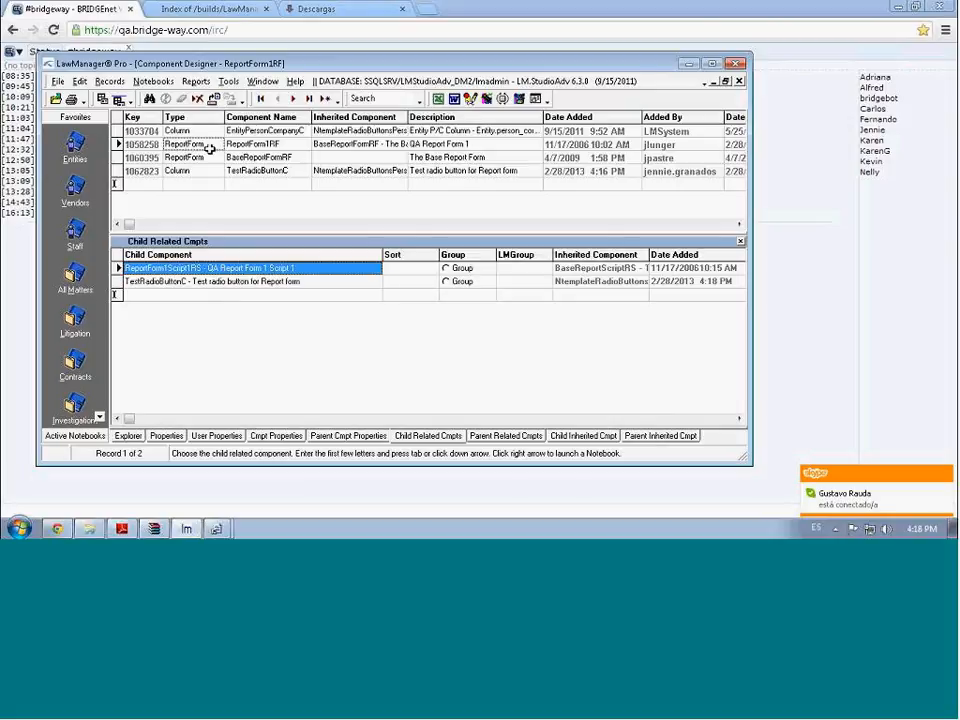
click(272, 144)
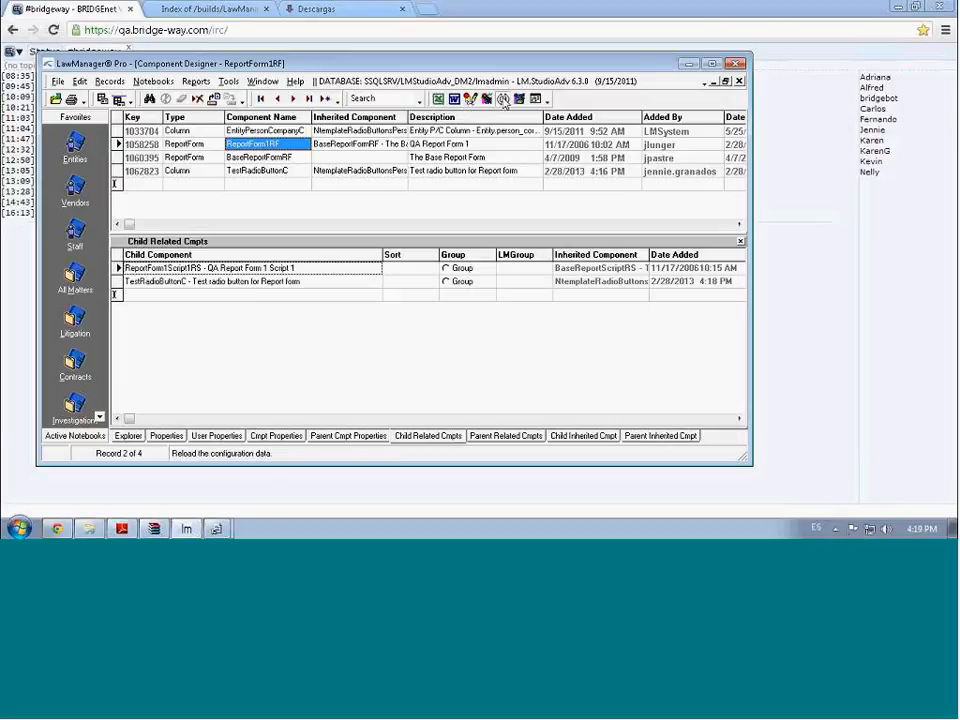
Reload the configuration data and launch the Reports > QA > Report 1 form
click(503, 99)
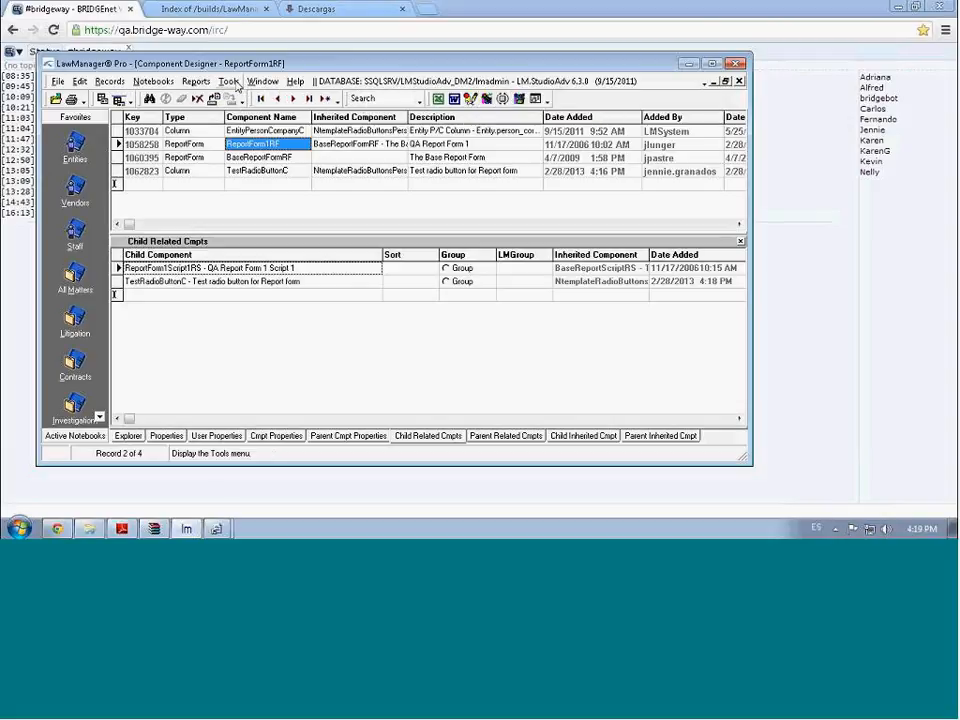
click(233, 83)
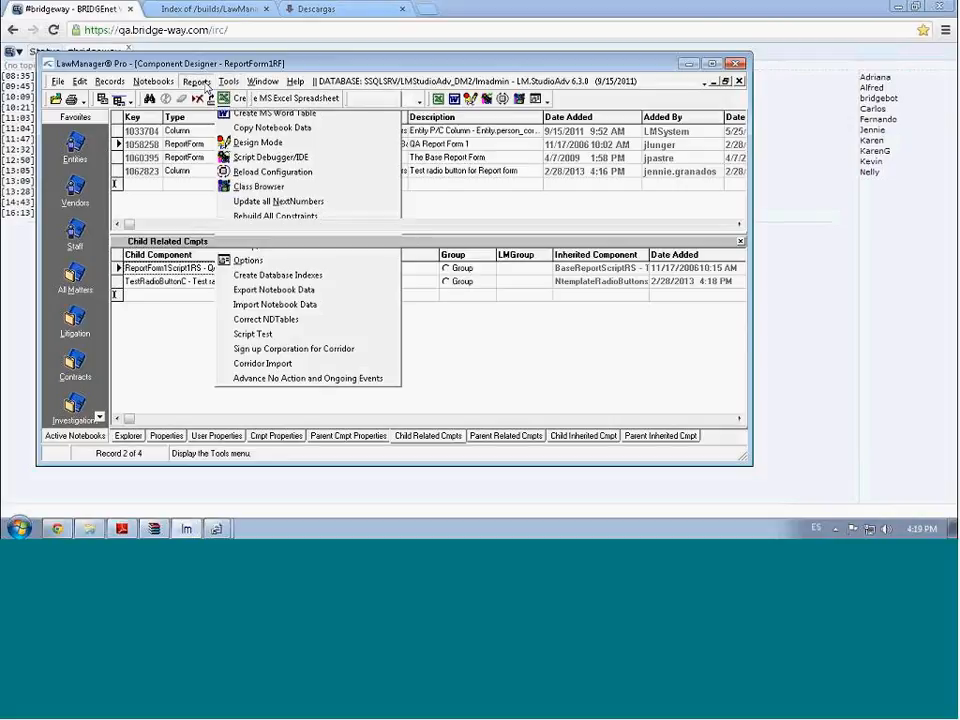
mouse_move(204, 87)
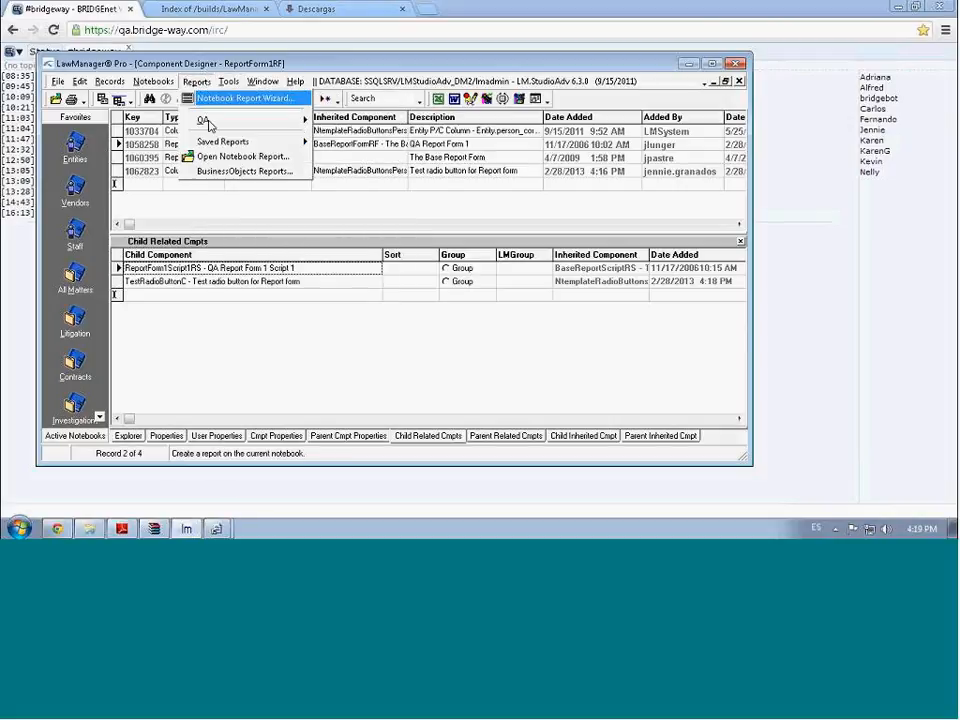
mouse_move(209, 122)
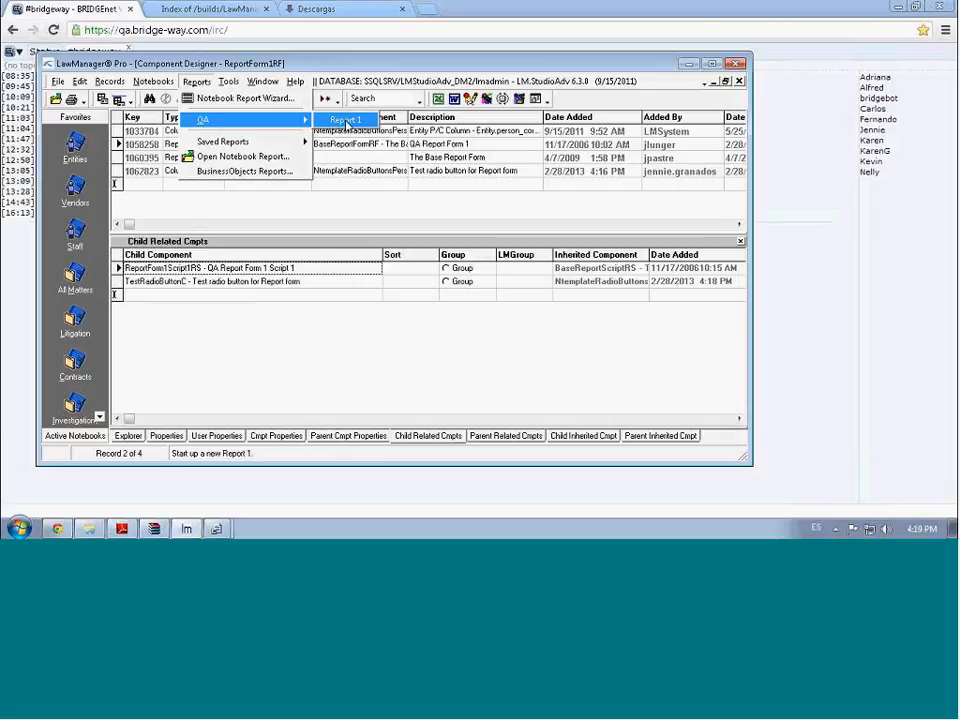
click(346, 122)
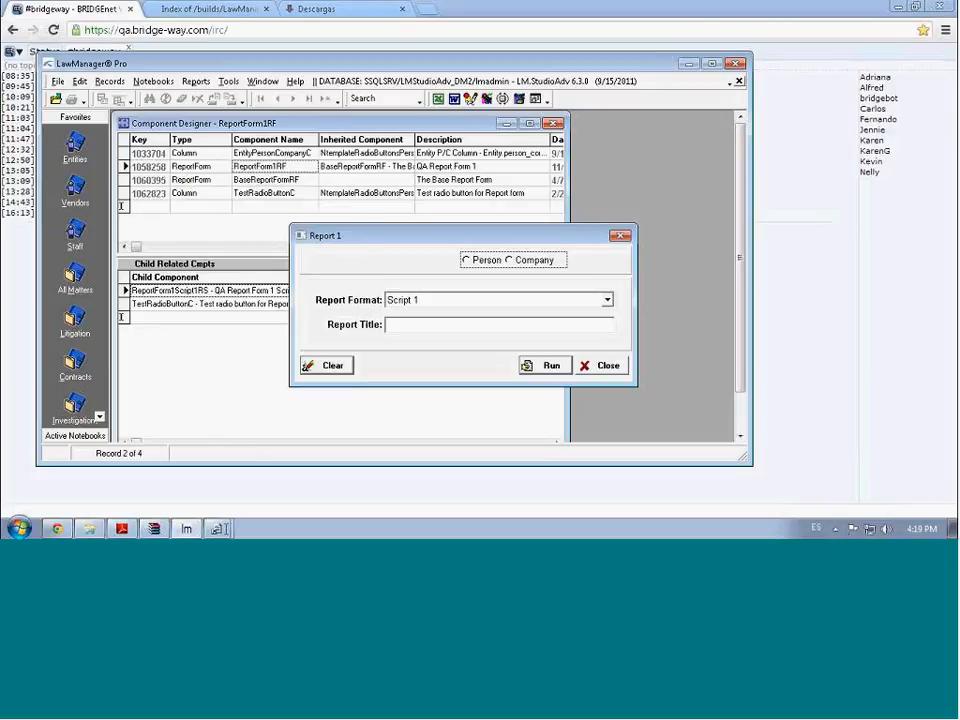
On the Report 1 form, try Company and settle on the Person option
click(218, 529)
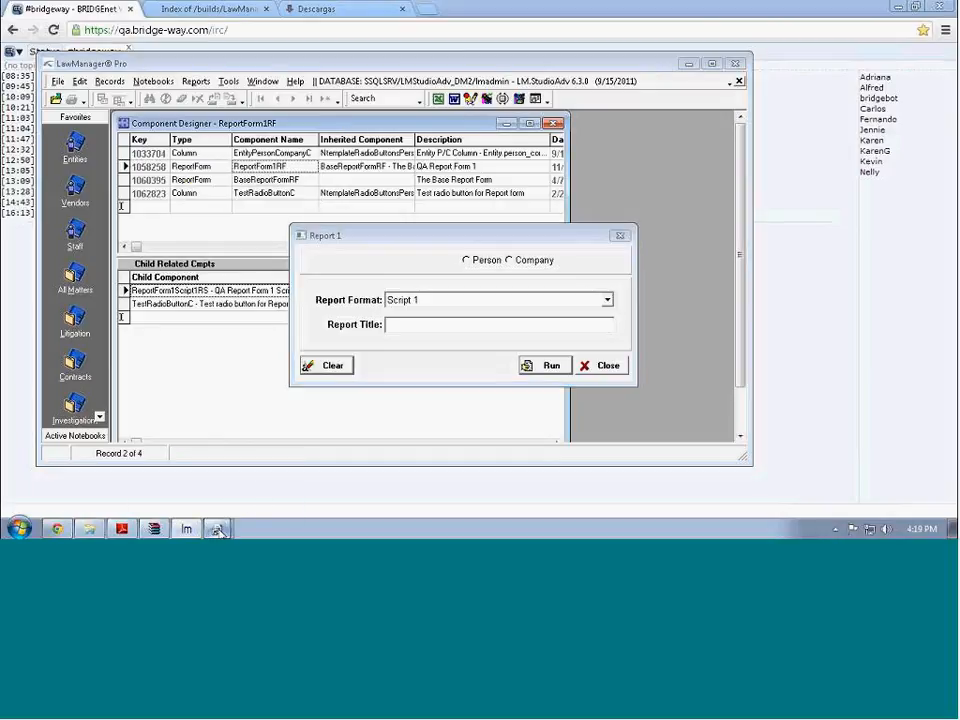
mouse_move(218, 529)
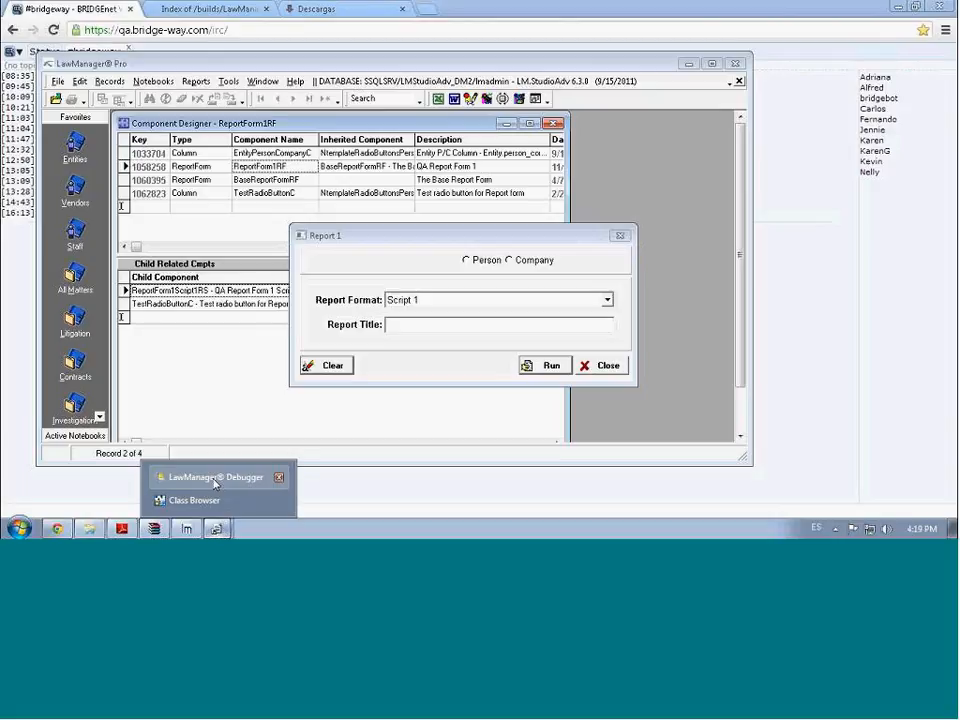
click(435, 238)
click(469, 261)
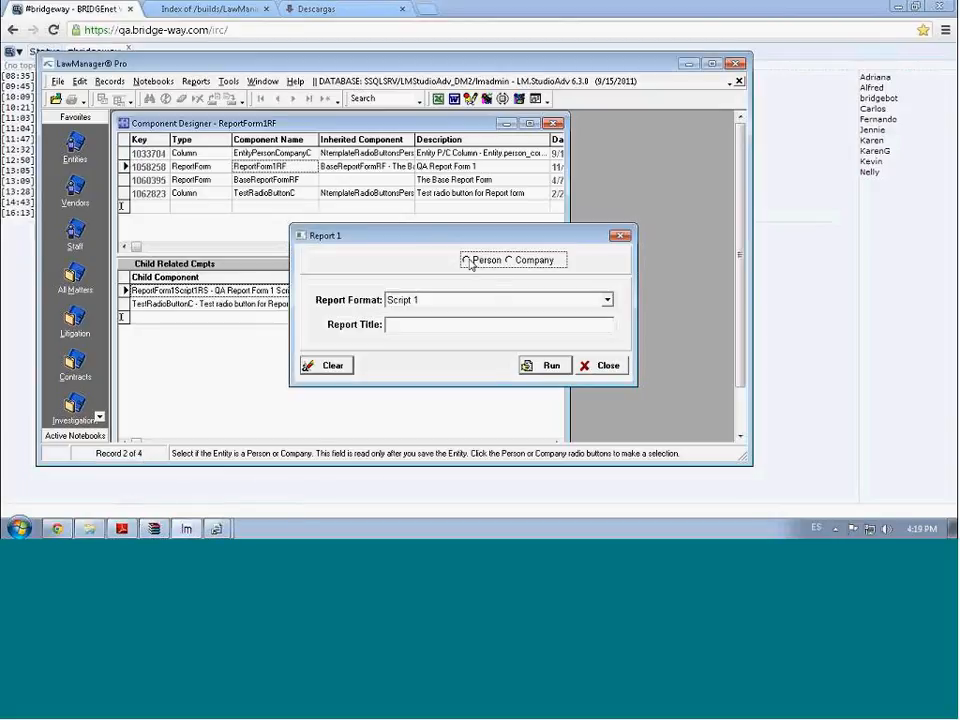
click(524, 261)
click(466, 261)
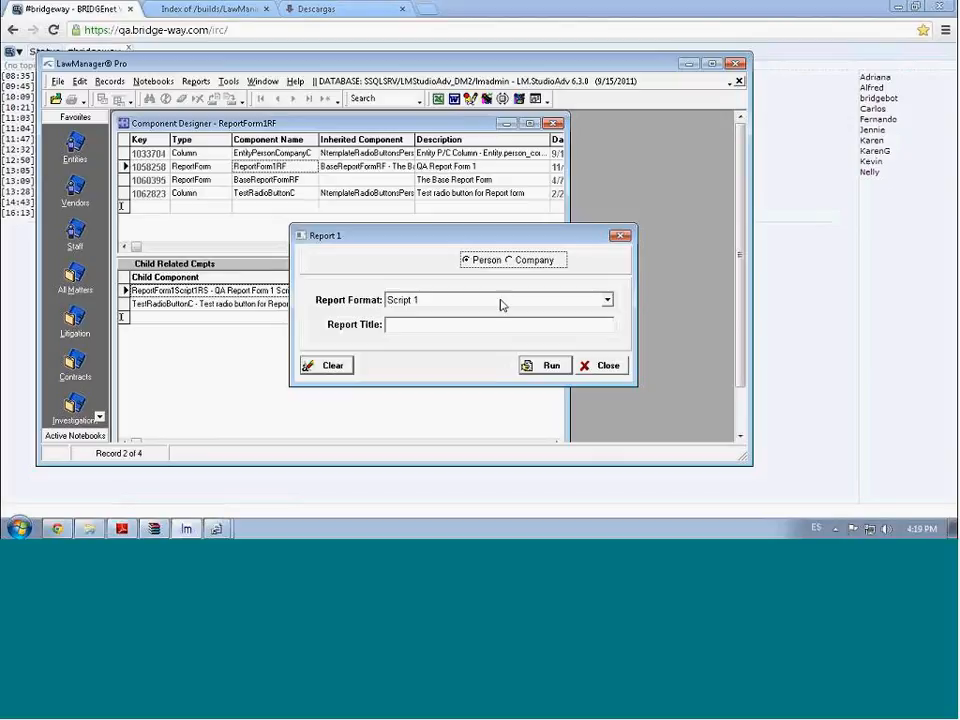
Run the report and switch to the LawManager Debugger to view its script errors
click(550, 368)
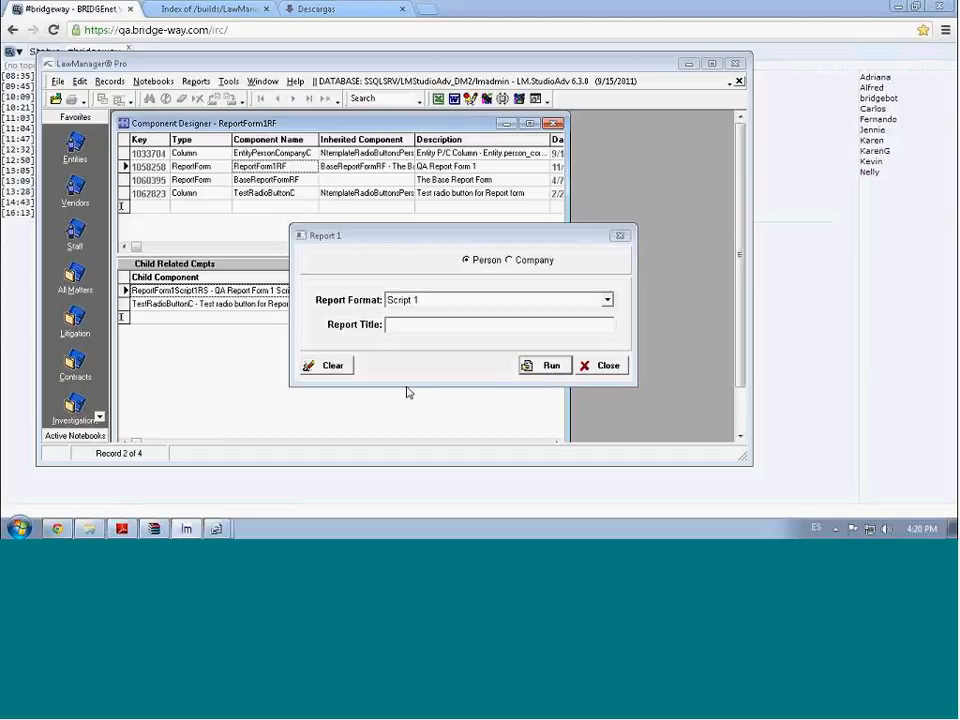
mouse_move(216, 528)
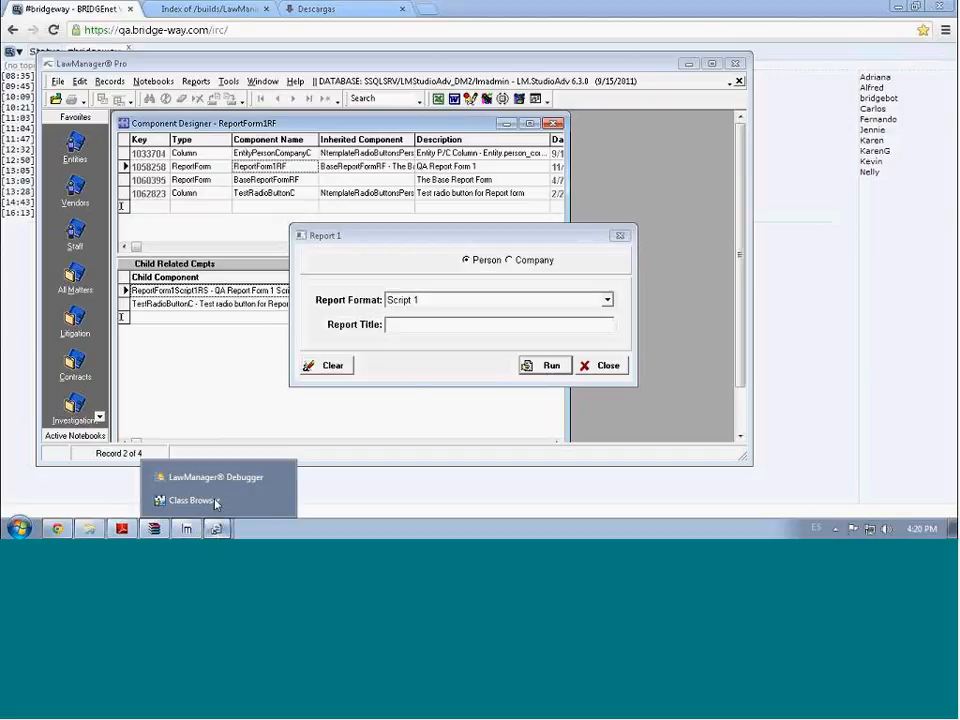
click(222, 484)
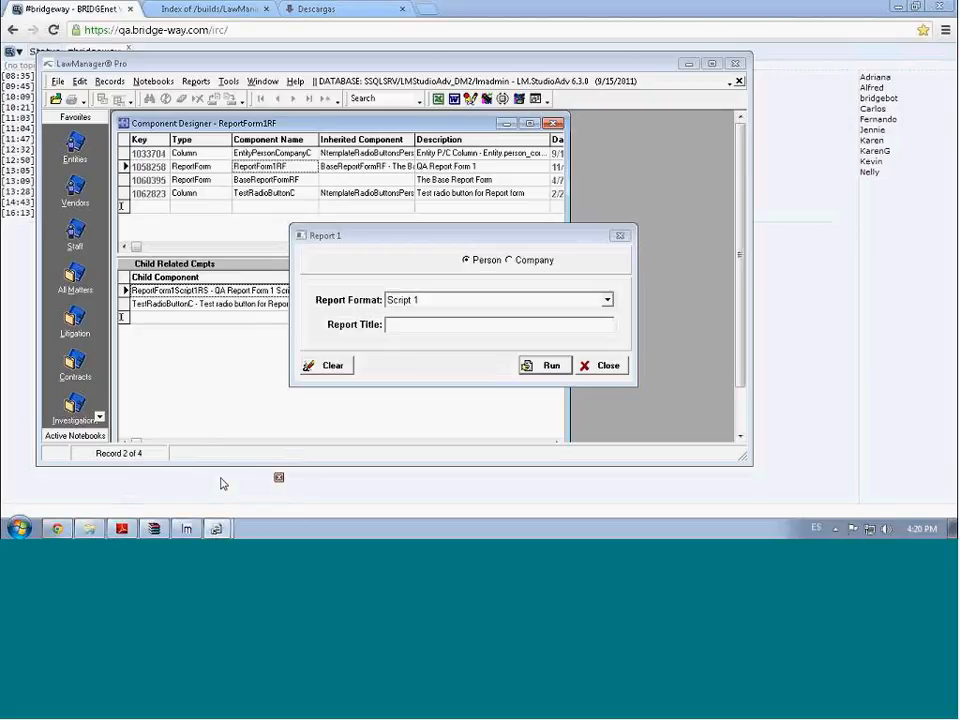
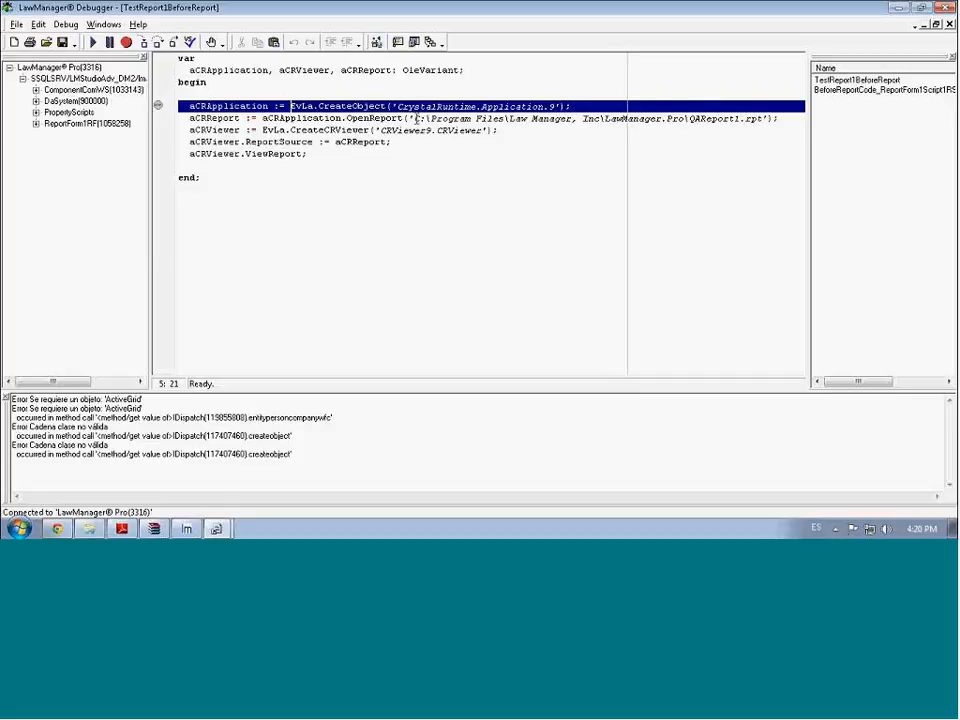
Resume the paused TestReport1BeforeReport script, then select QAReport1.rpt in the OpenReport path
mouse_move(432, 118)
click(93, 44)
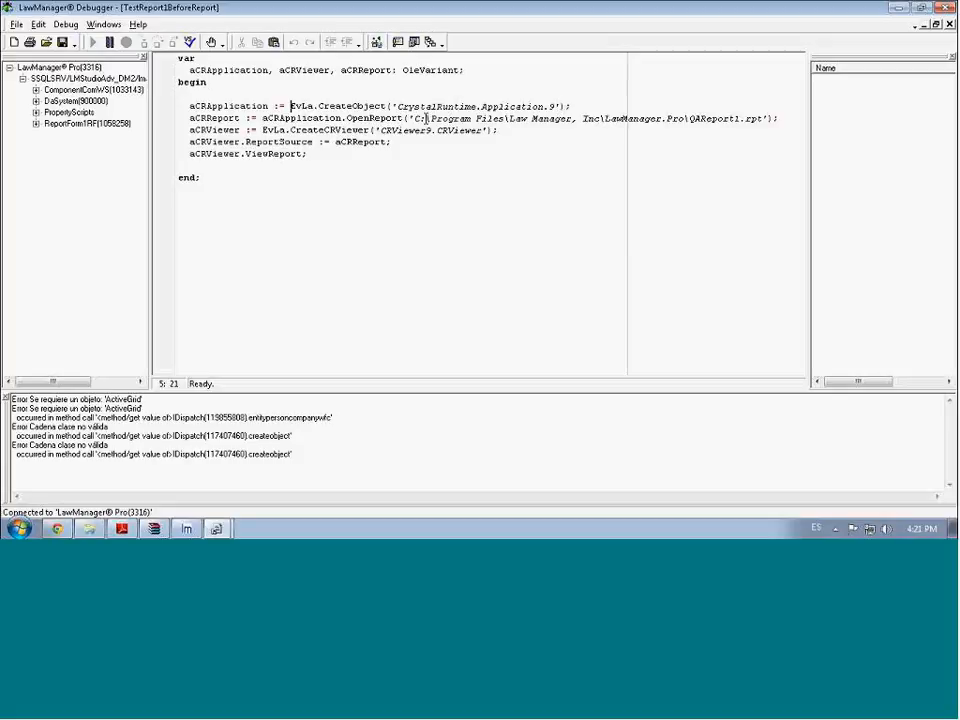
drag(691, 121, 771, 118)
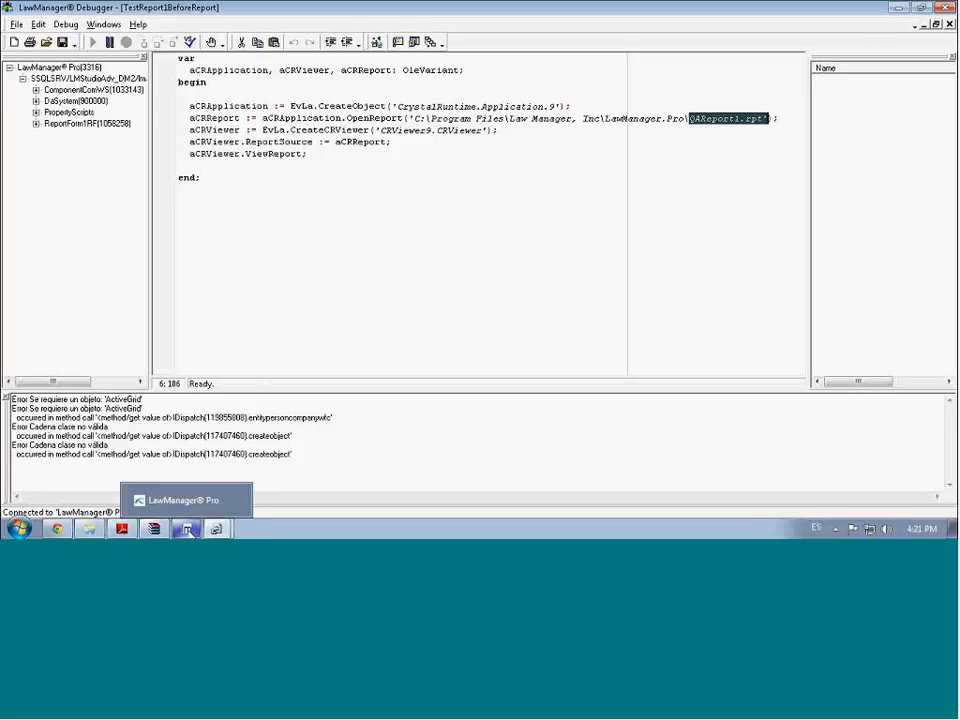
Restore LawManager Pro from the taskbar, showing Report 1 with Script 1 and Person selected
click(188, 528)
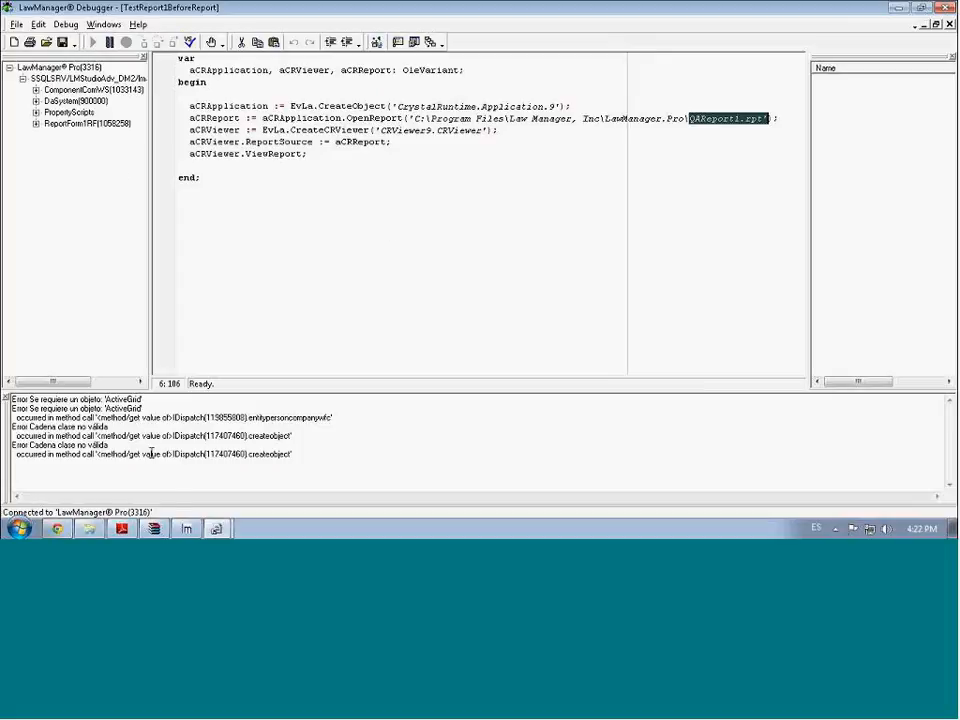
click(187, 529)
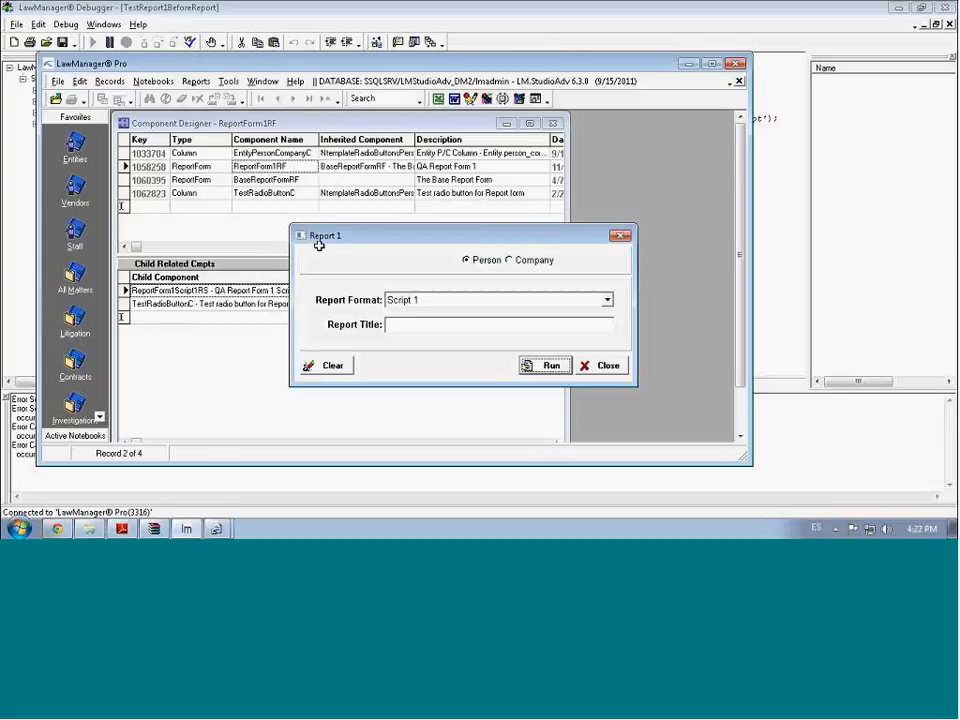
Move Report 1 up-left and turn on Design Mode to edit ReportForm1RF in the Component Designer
drag(345, 234, 277, 186)
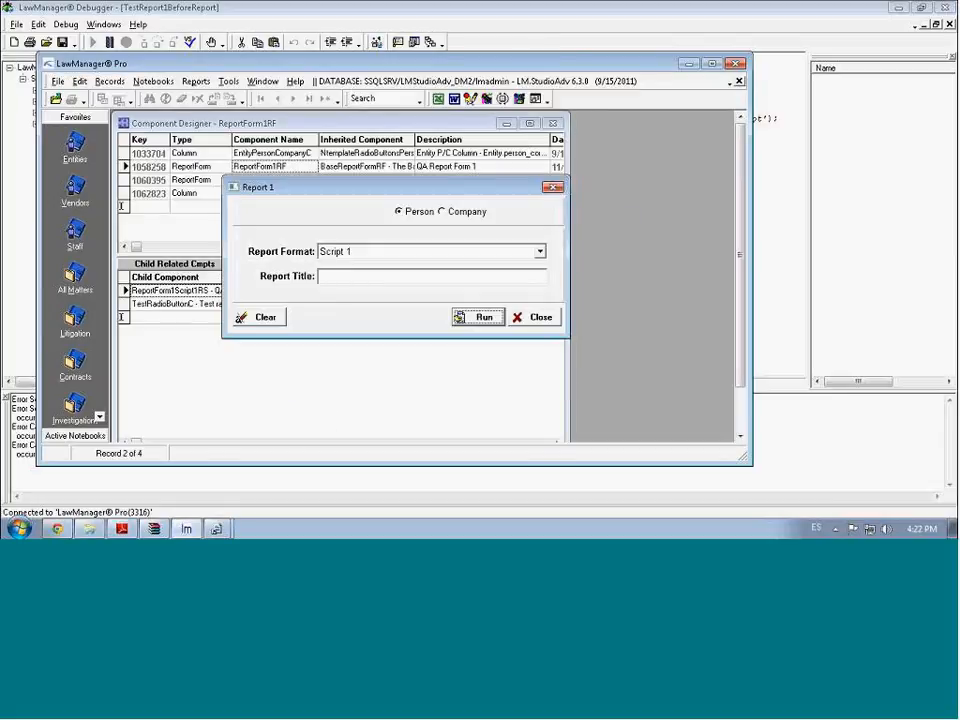
click(472, 100)
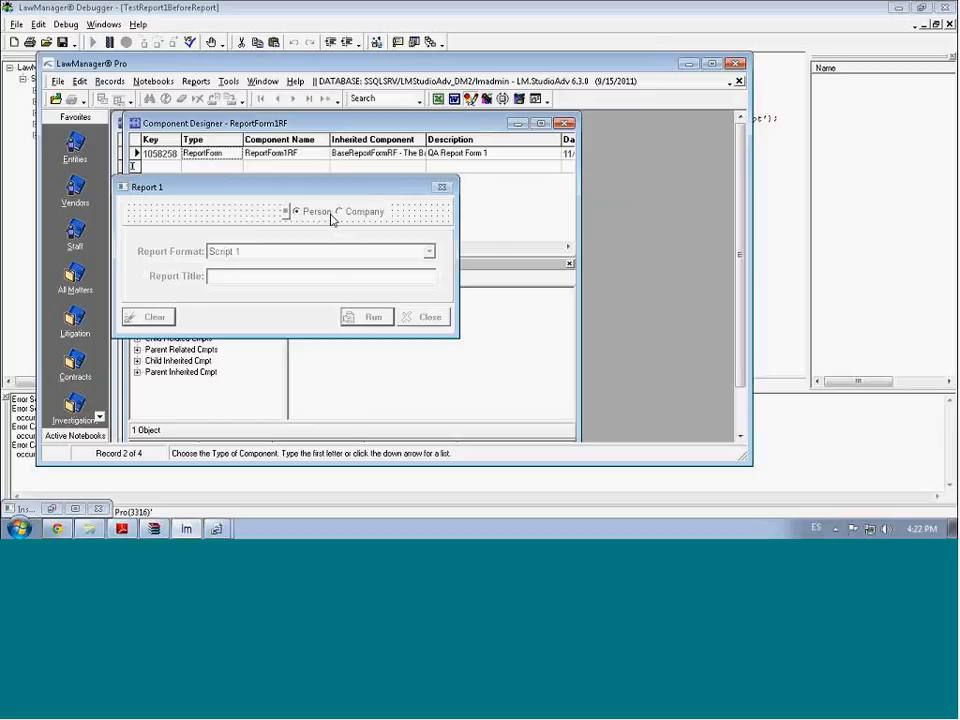
Shift the TestRadioButtonC Person/Company group left, save it to the database, and exit Design Mode
drag(340, 215, 275, 215)
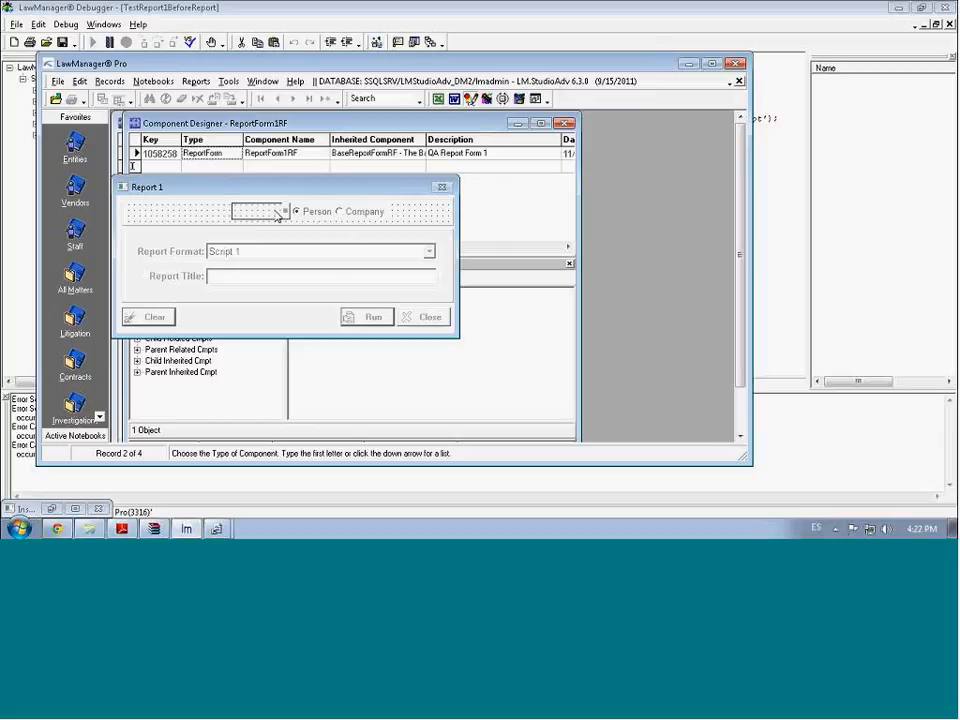
click(277, 214)
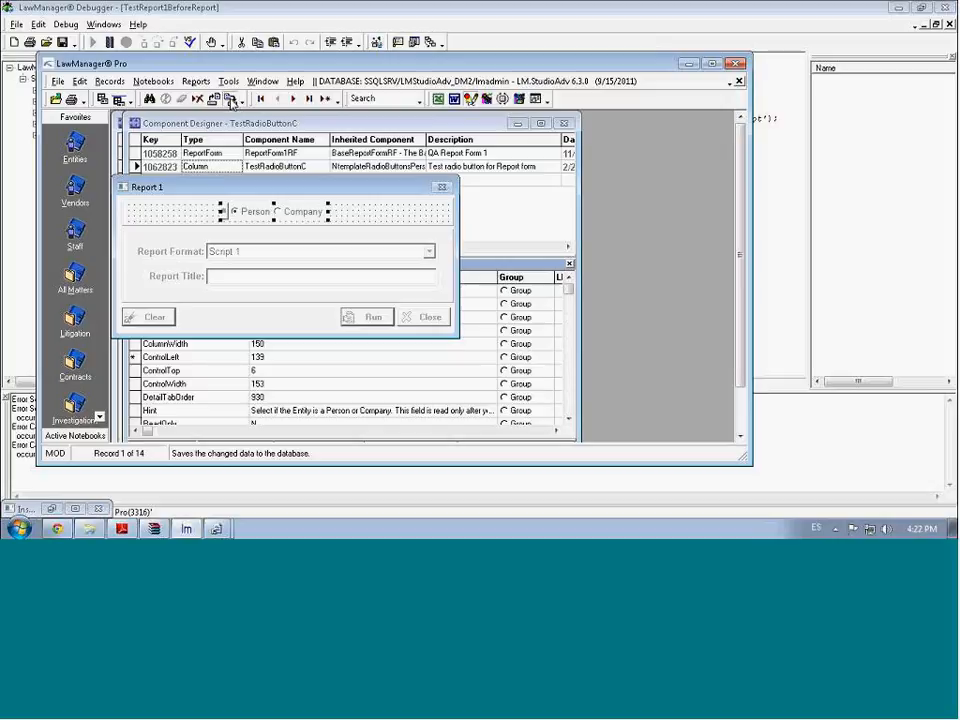
click(231, 103)
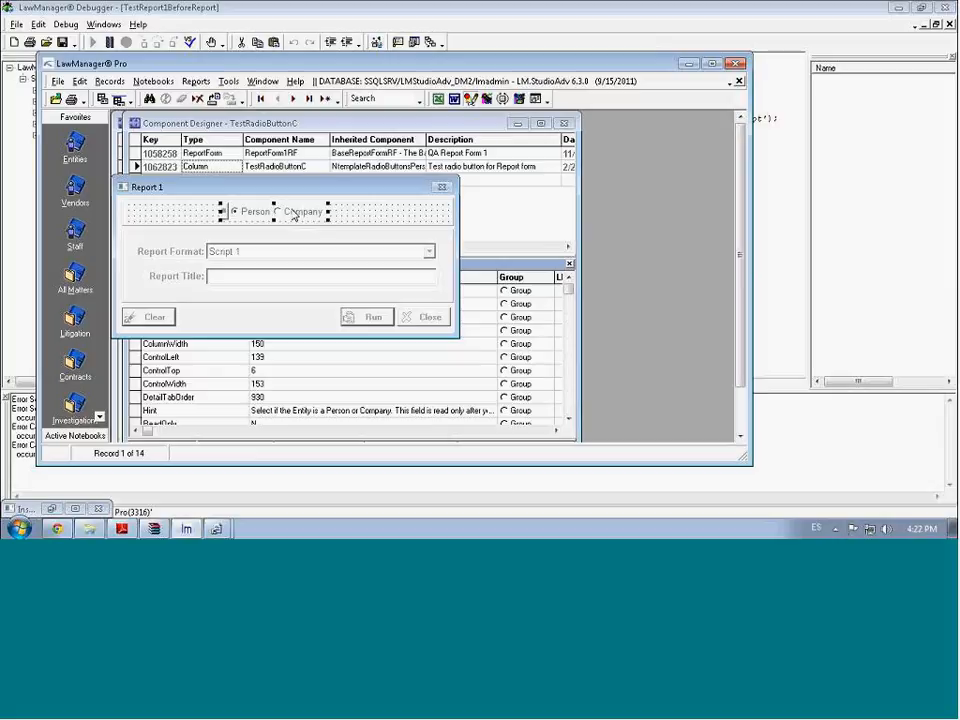
click(471, 103)
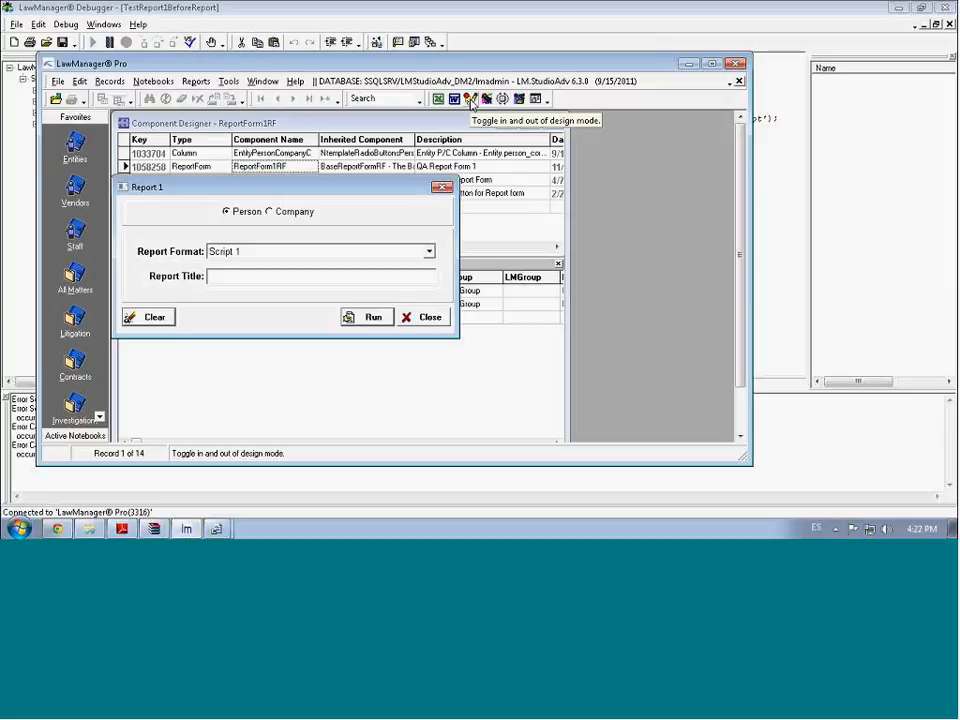
Close Report 1 and open Entities from Favorites, which shows empty in Find Mode
click(443, 189)
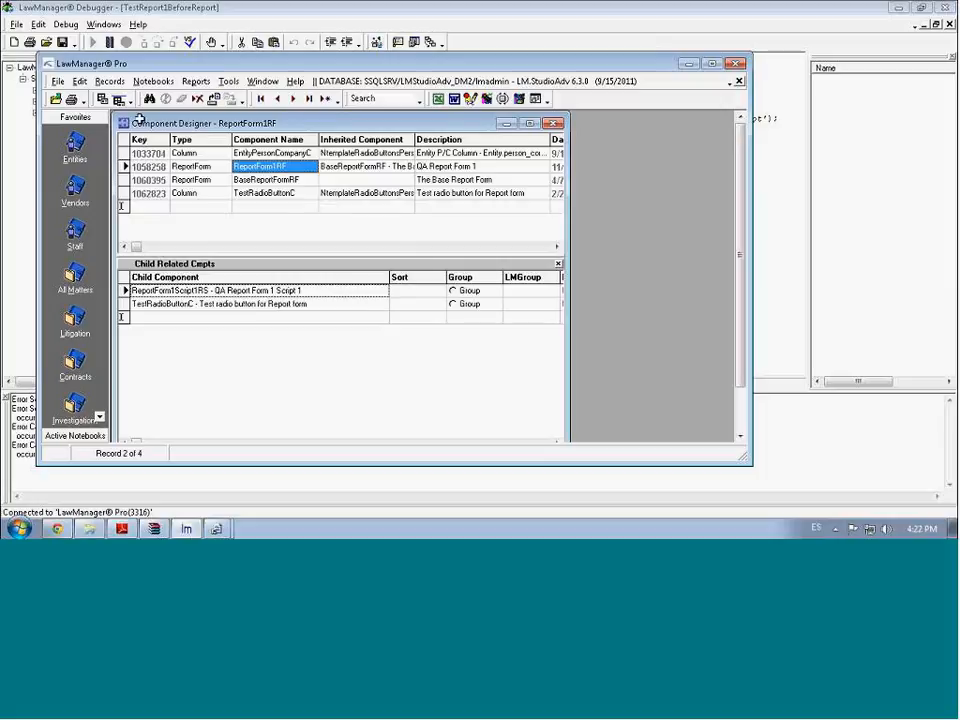
click(78, 147)
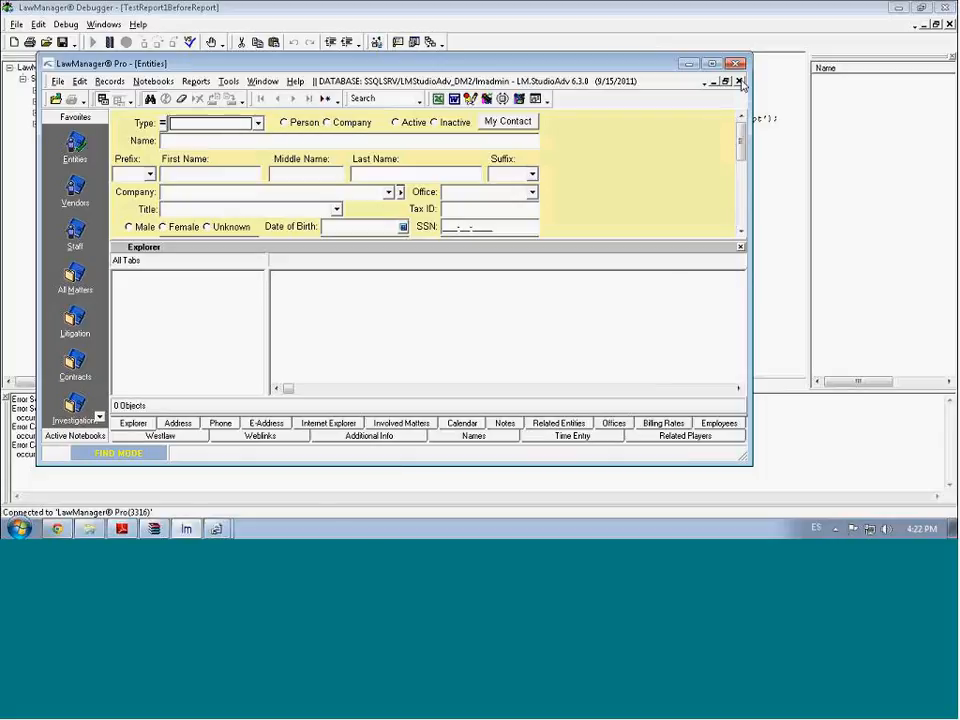
Close the Entities form, then the Component Designer, leaving no forms open
click(740, 82)
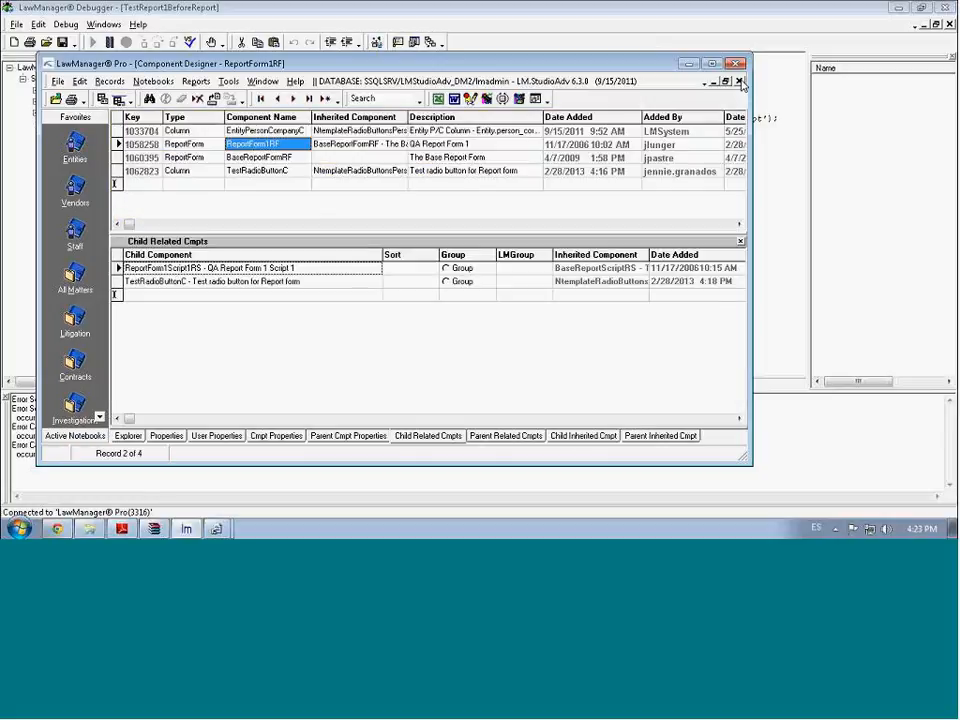
click(740, 82)
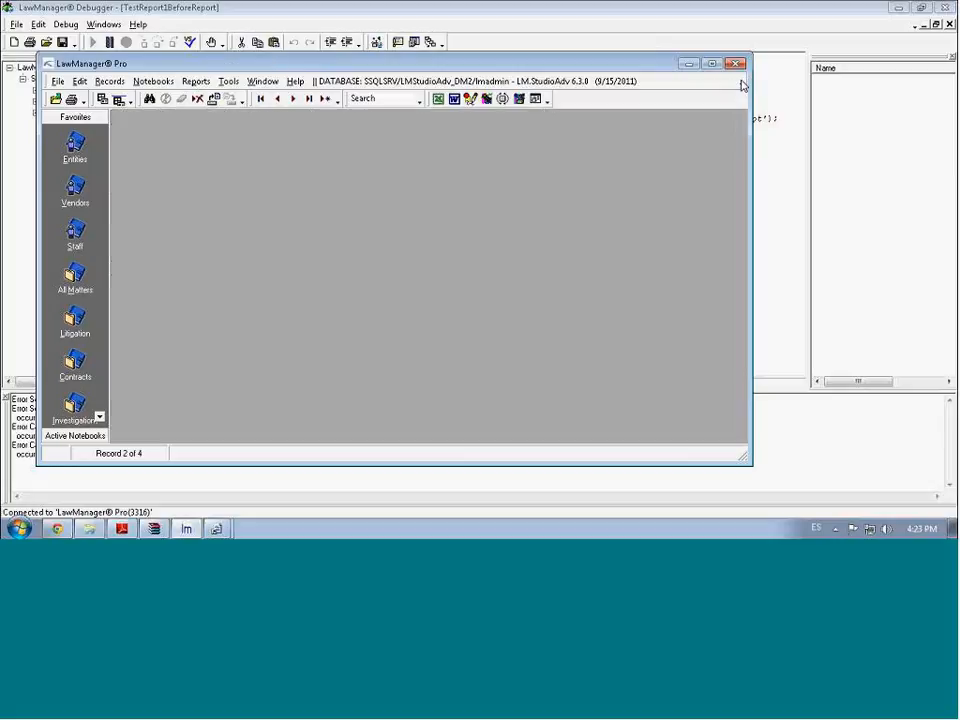